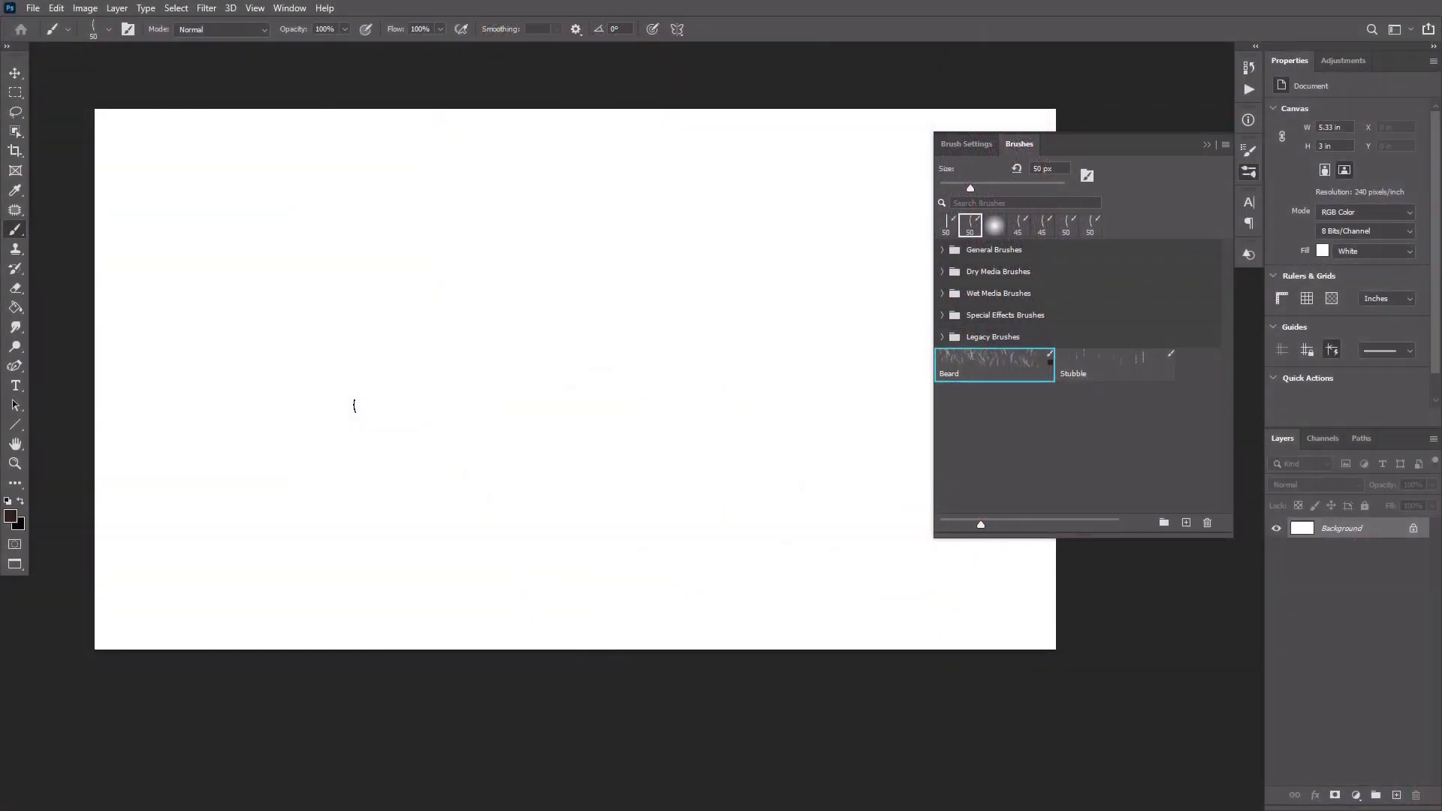
Paint sample hair strokes on the blank canvas with the Beard brush and the Stubble brush
mouse_move(263, 287)
mouse_down()
mouse_move(334, 288)
mouse_move(341, 375)
mouse_move(383, 419)
mouse_move(384, 491)
mouse_move(528, 515)
mouse_up()
click(1056, 373)
mouse_move(617, 292)
mouse_down()
mouse_move(674, 285)
mouse_move(686, 349)
mouse_move(661, 429)
mouse_move(685, 473)
mouse_up()
mouse_move(685, 473)
mouse_down()
mouse_move(744, 502)
mouse_move(814, 509)
mouse_up()
mouse_move(334, 578)
mouse_down()
mouse_move(391, 612)
mouse_move(301, 571)
mouse_move(458, 637)
mouse_move(285, 548)
mouse_move(372, 601)
mouse_up()
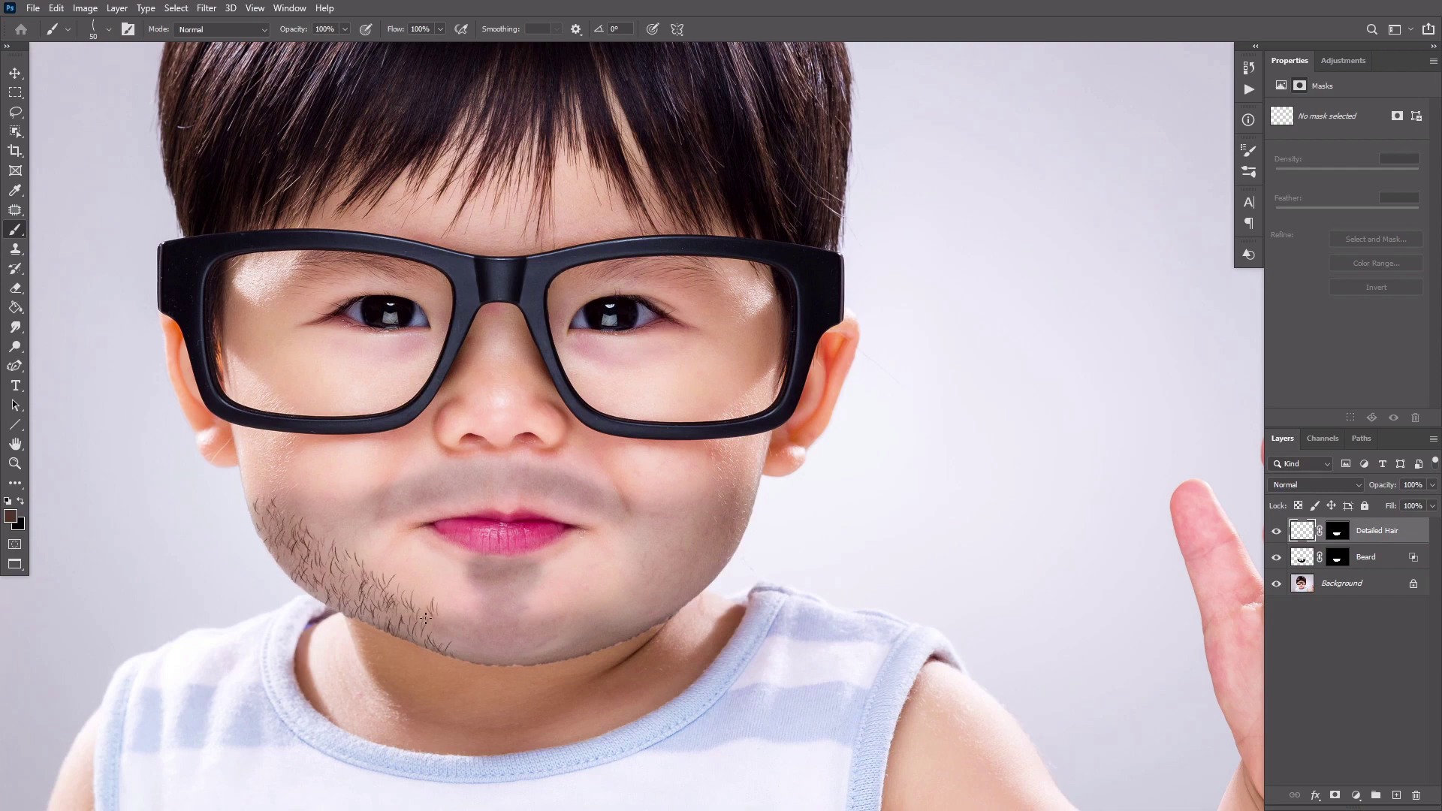
click(1248, 150)
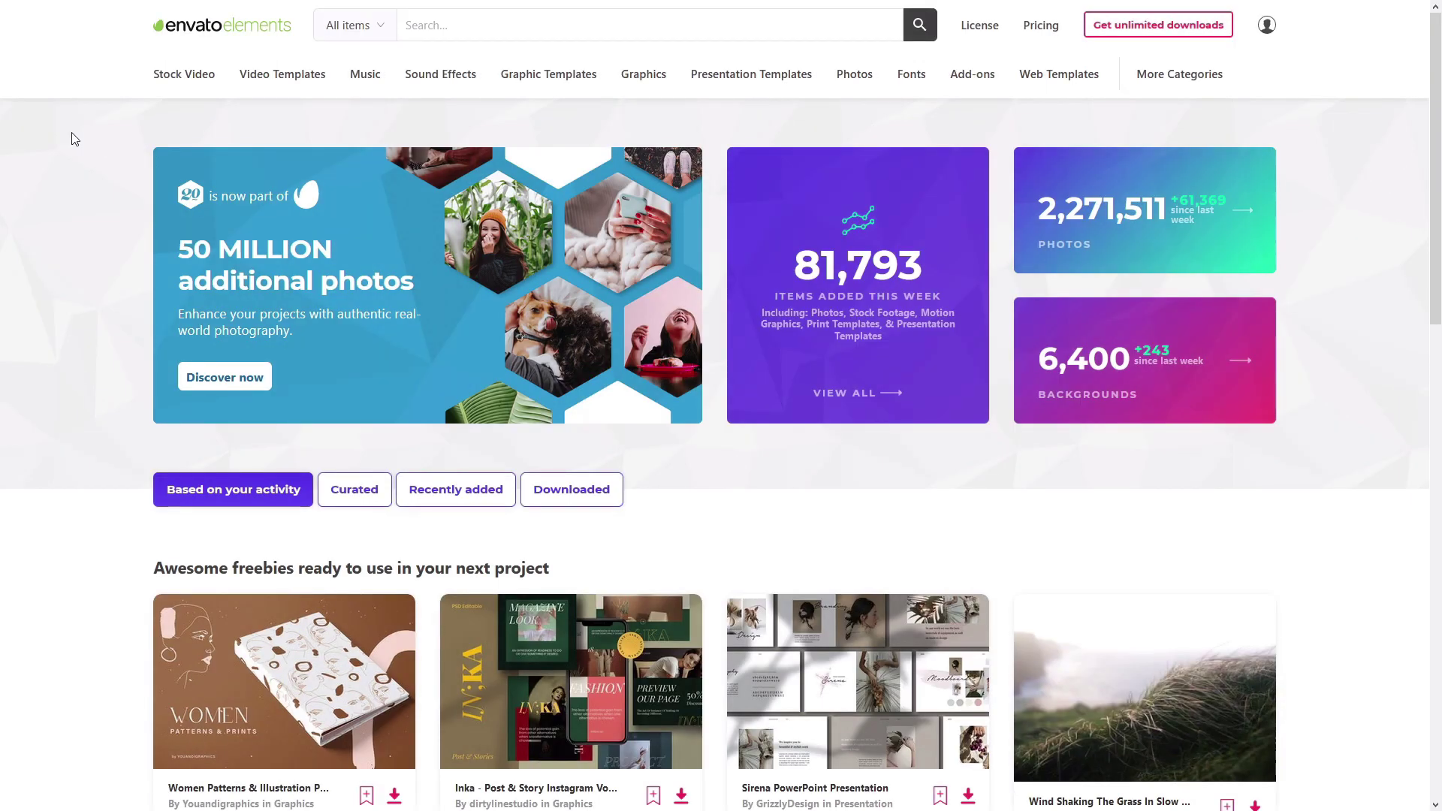
Switch to Envato Elements and browse the popular items in the Add-ons category
click(972, 73)
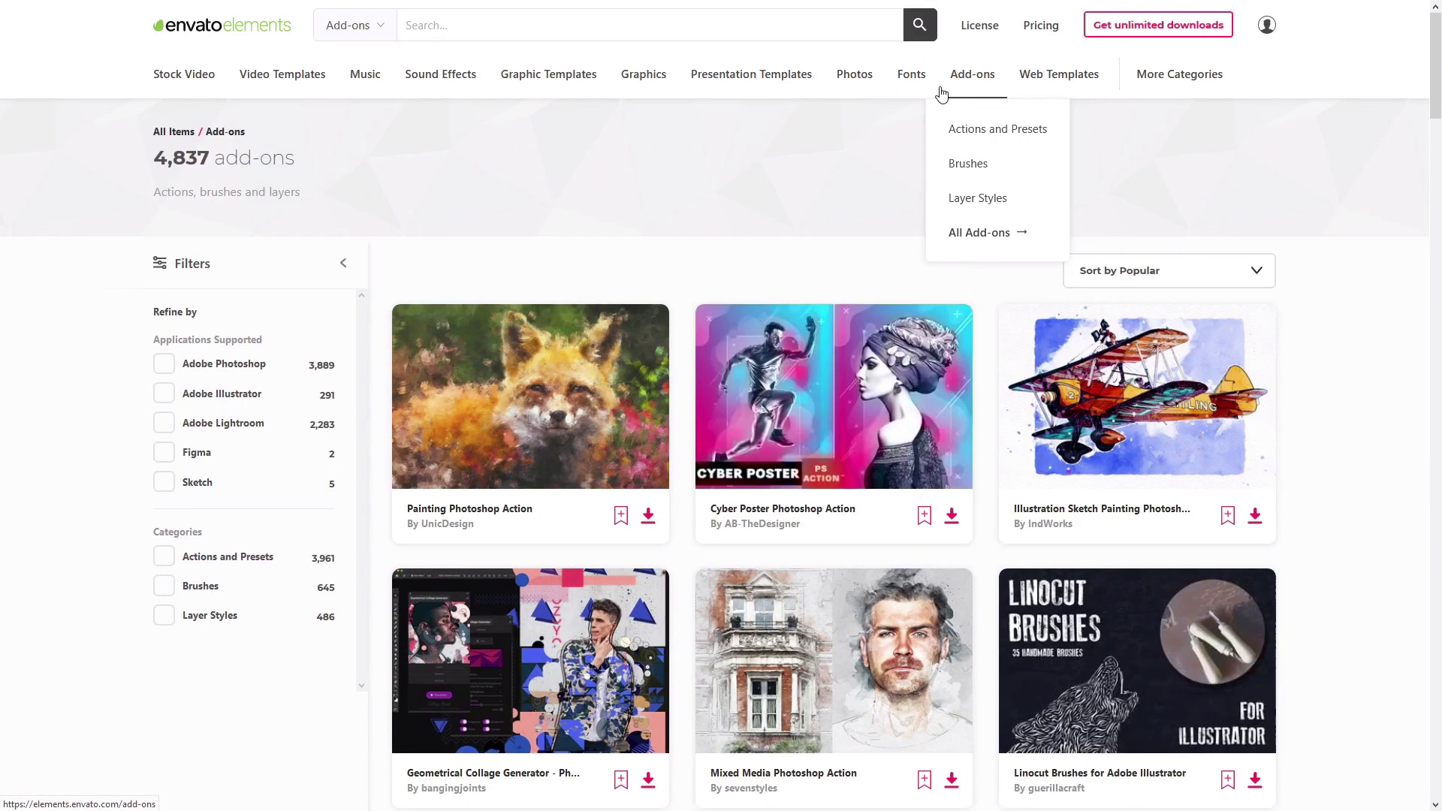
scroll(710, 173, down, 1)
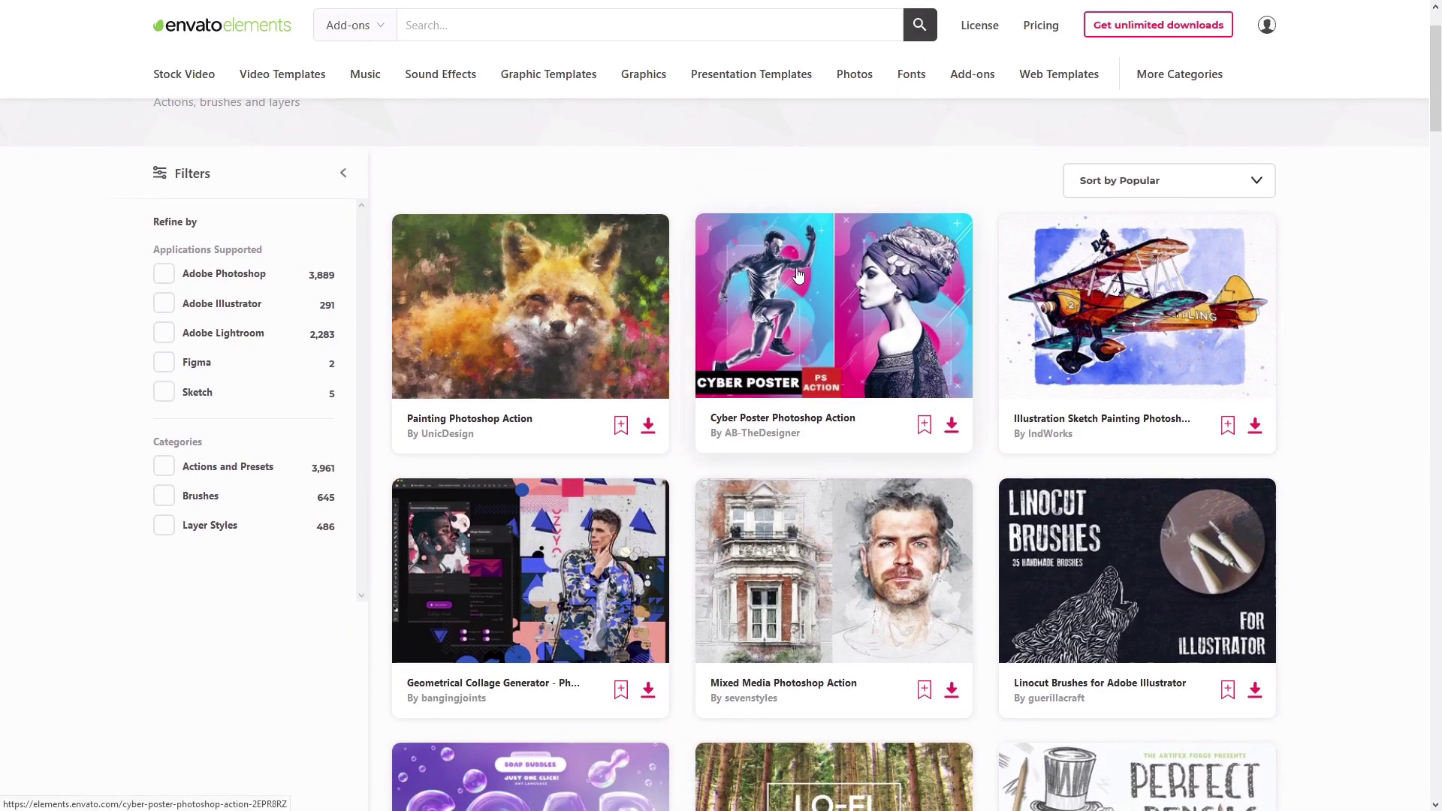
click(832, 268)
scroll(832, 268, down, 4)
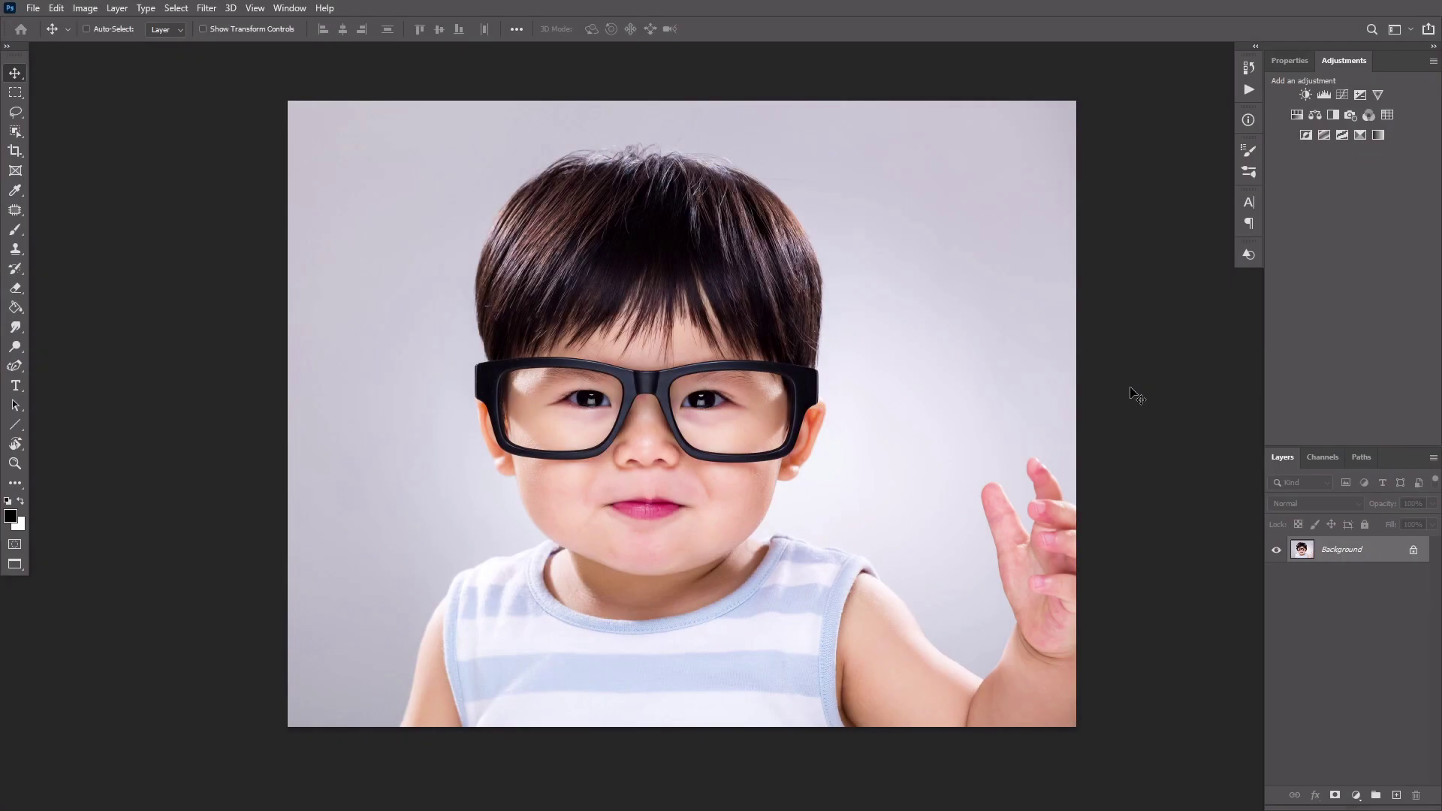
In Photoshop, create a 200 × 200 pixel RGB document at 72 pixels/inch with a white background
key(ctrl+n)
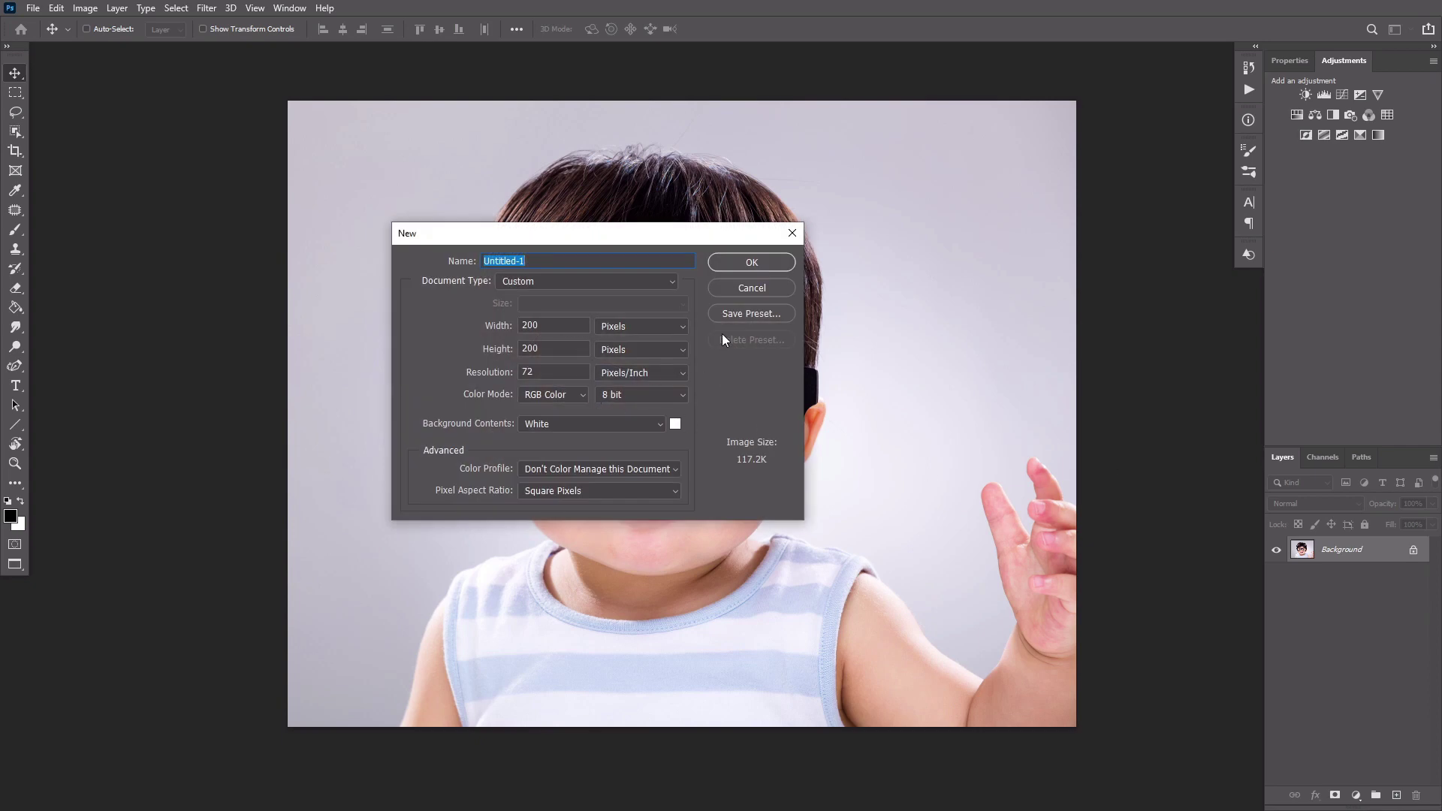
click(735, 264)
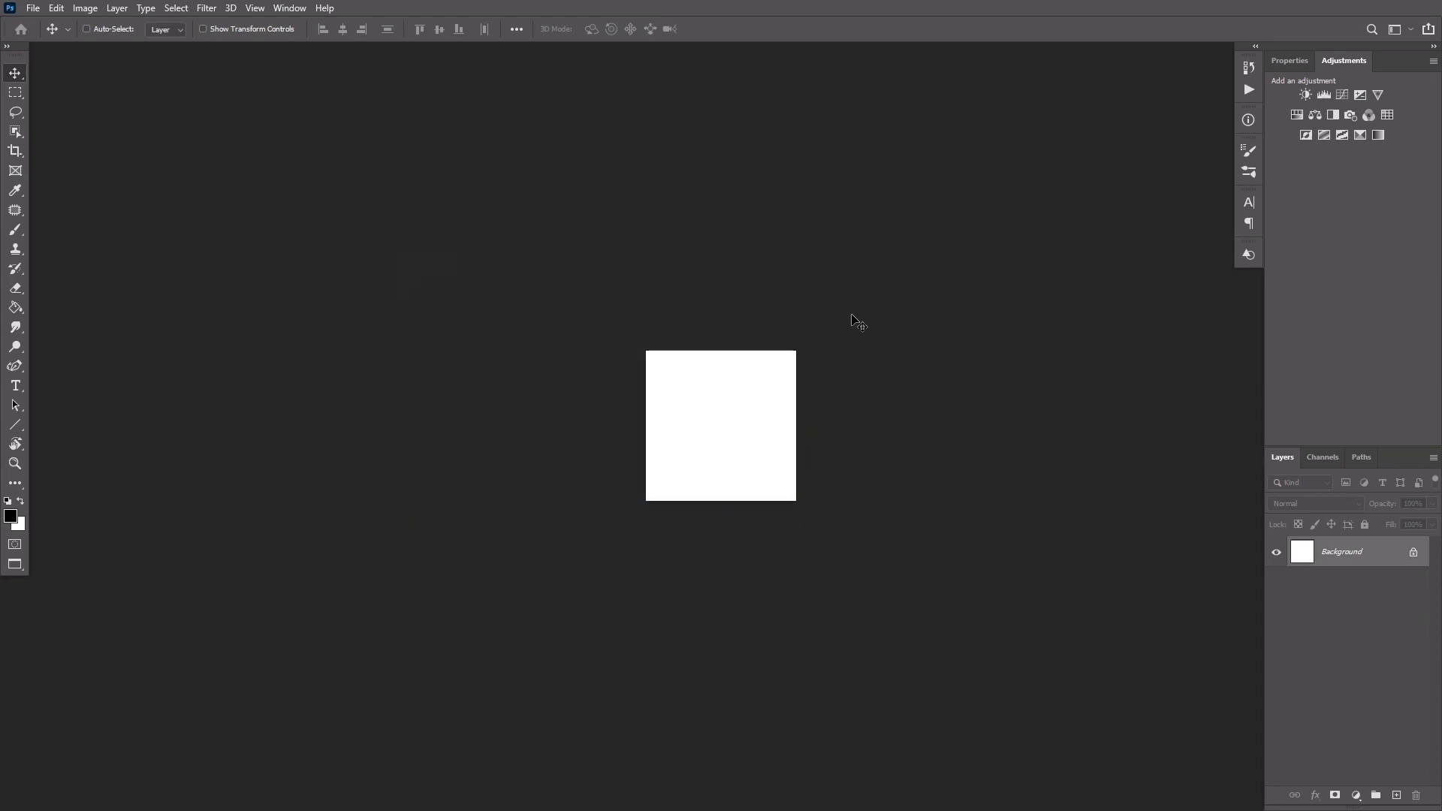
Draw an open, nearly vertical path with the Curvature Pen near the canvas centre, bowing its middle slightly to the left
key(z)
click(759, 419)
click(759, 419)
key(p)
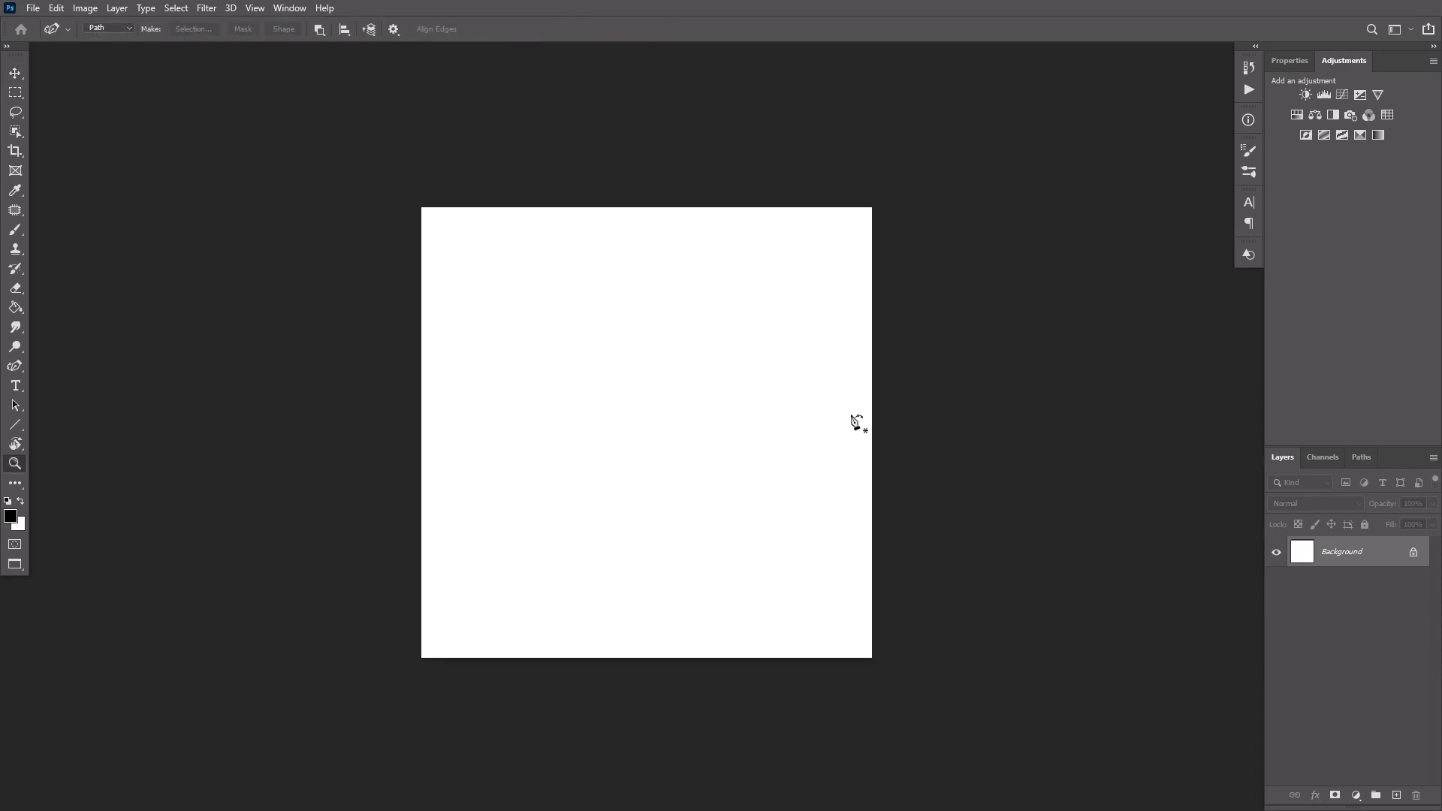
click(626, 331)
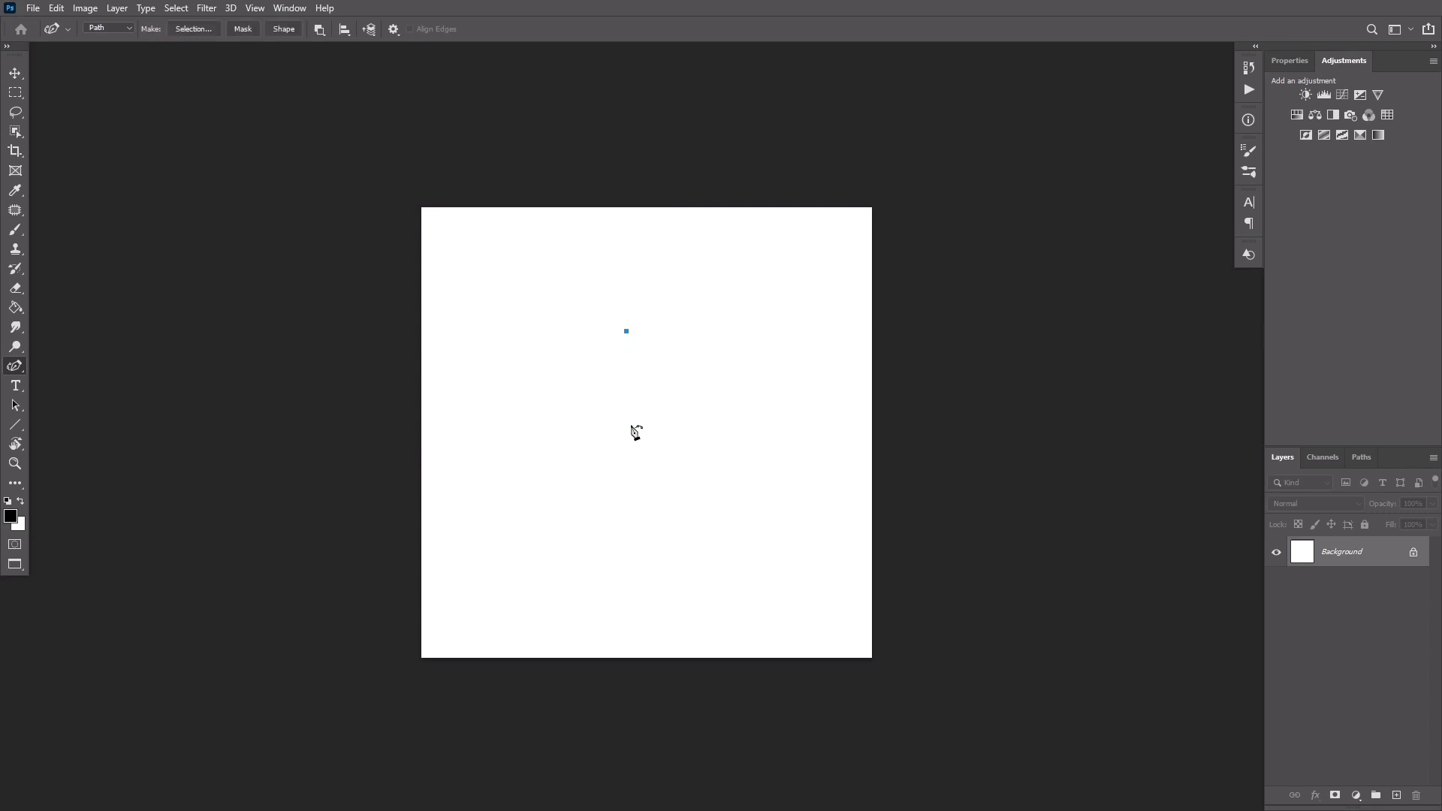
click(633, 570)
click(630, 488)
drag(630, 492, 610, 499)
Choose the Round Point Stiff brush from the Default Brushes in Legacy Brushes and set its size to 6 px
key(b)
right_click(727, 477)
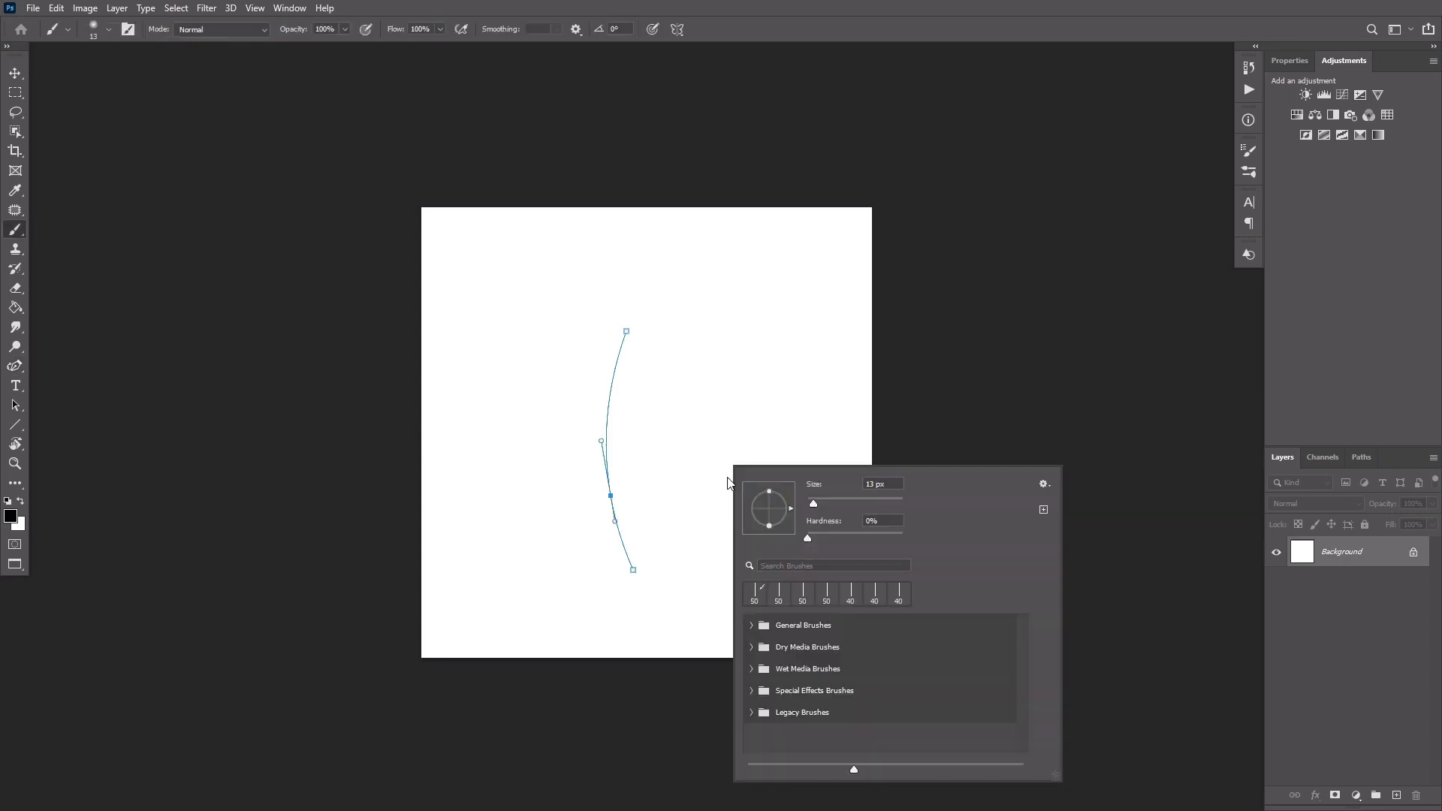
click(751, 712)
scroll(835, 702, down, 1)
scroll(839, 689, down, 1)
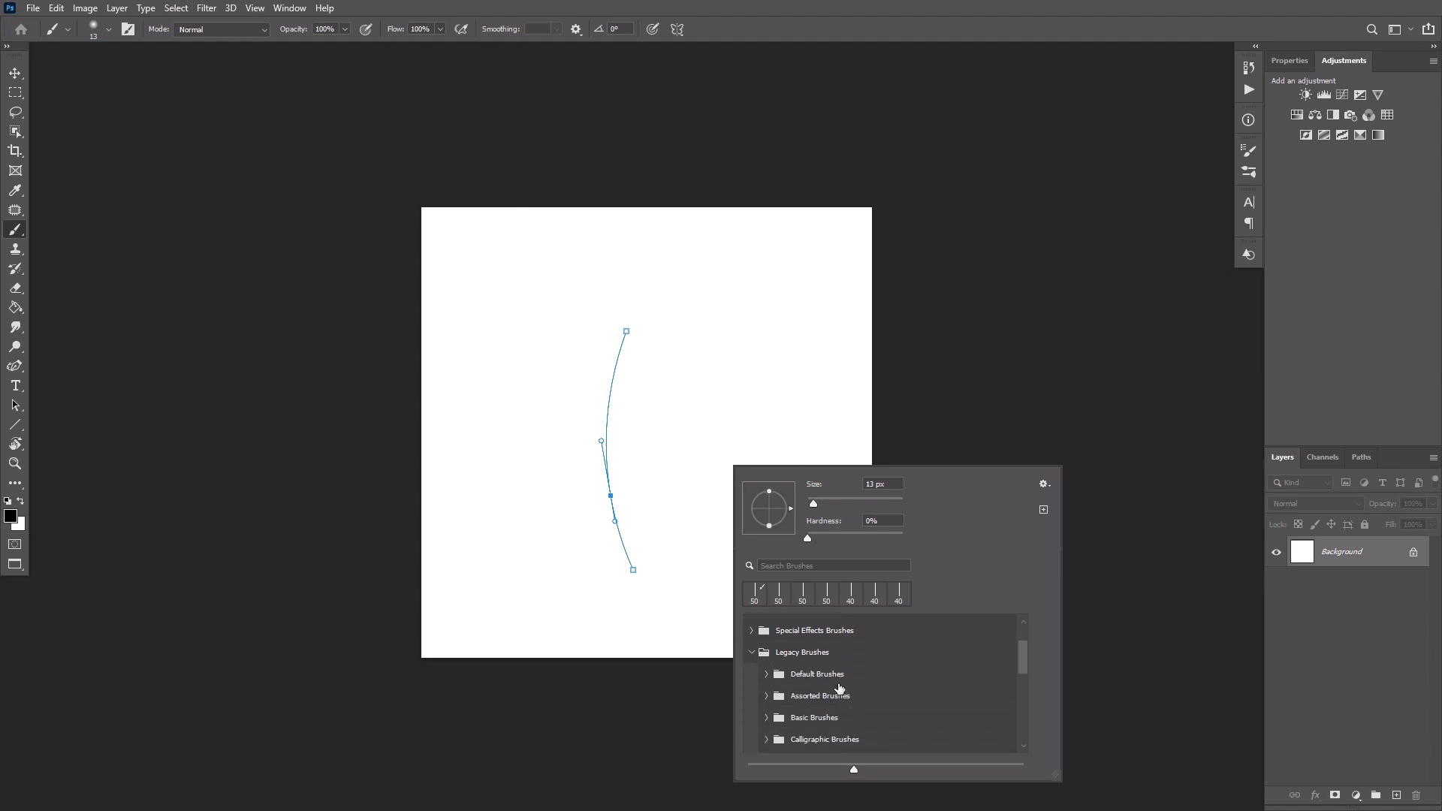
click(764, 674)
scroll(827, 684, down, 1)
scroll(833, 684, down, 4)
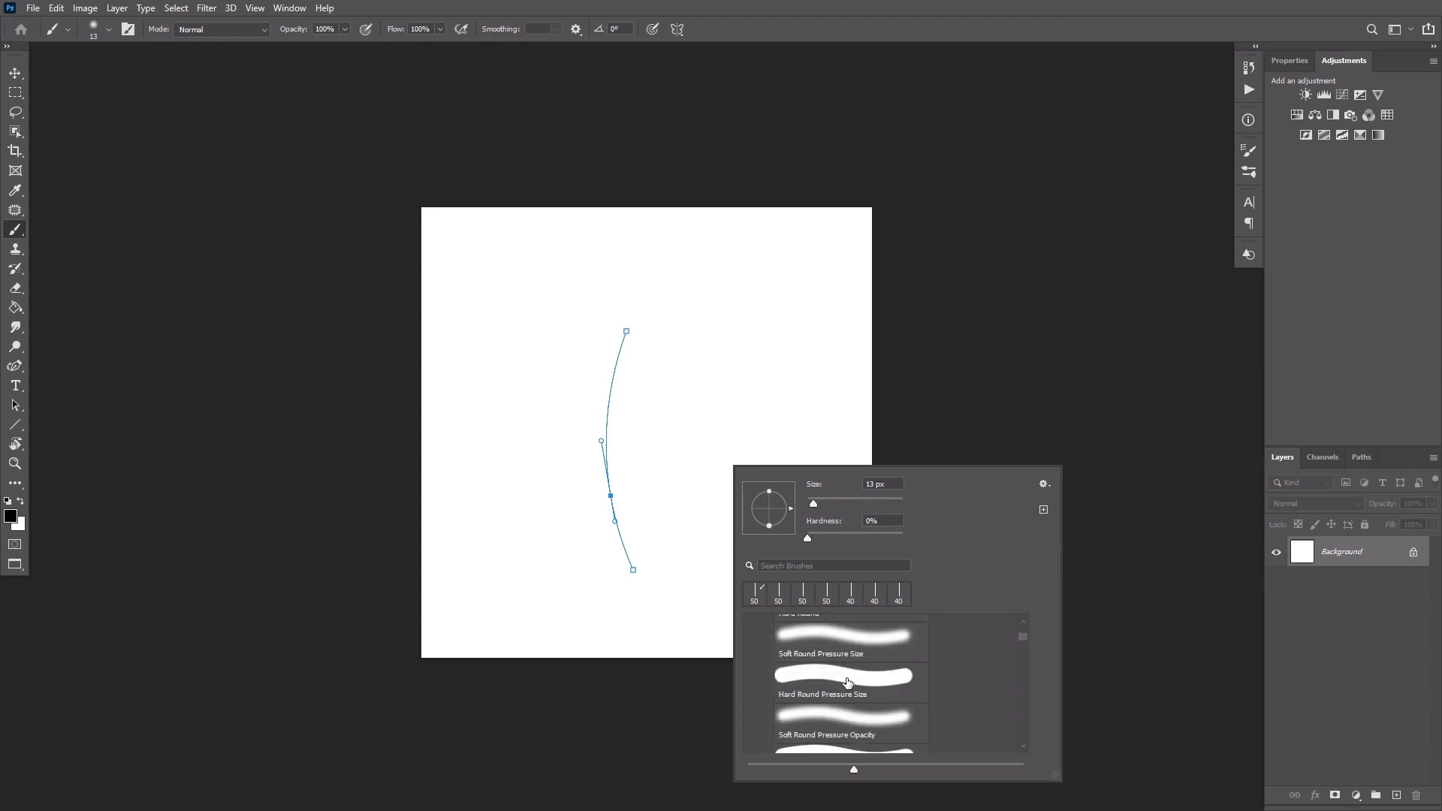
scroll(847, 682, down, 2)
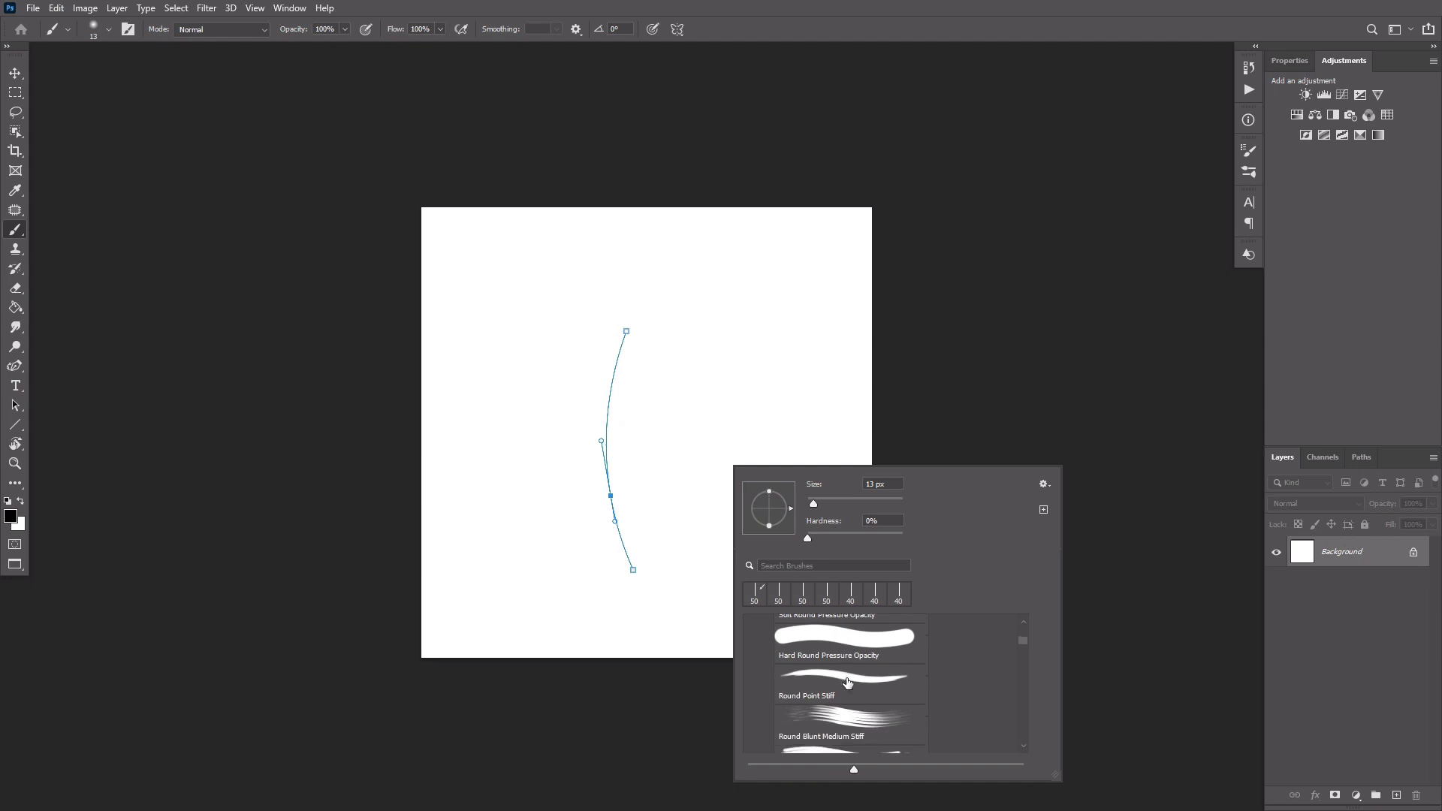
click(839, 682)
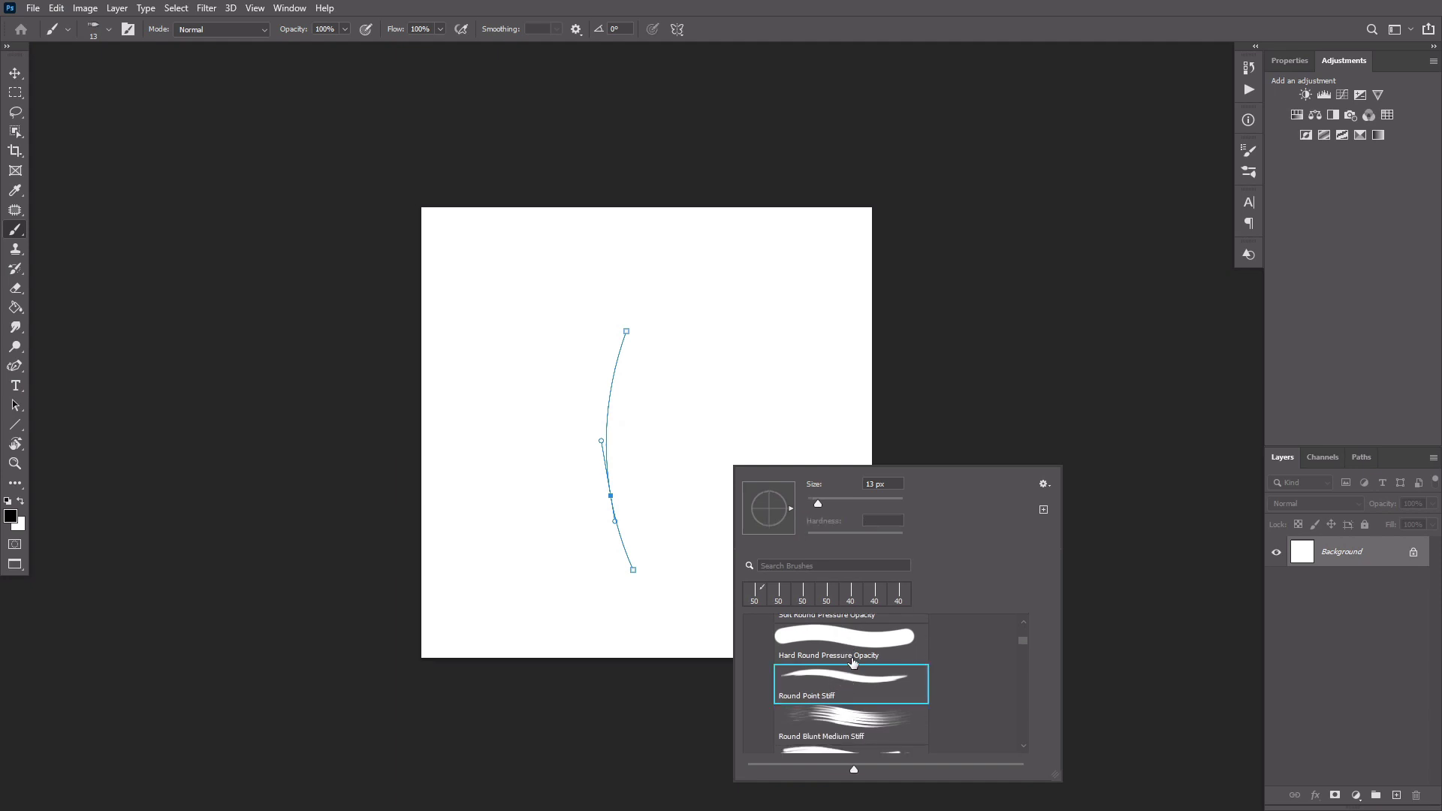
drag(886, 482, 864, 488)
text(6)
key(Return)
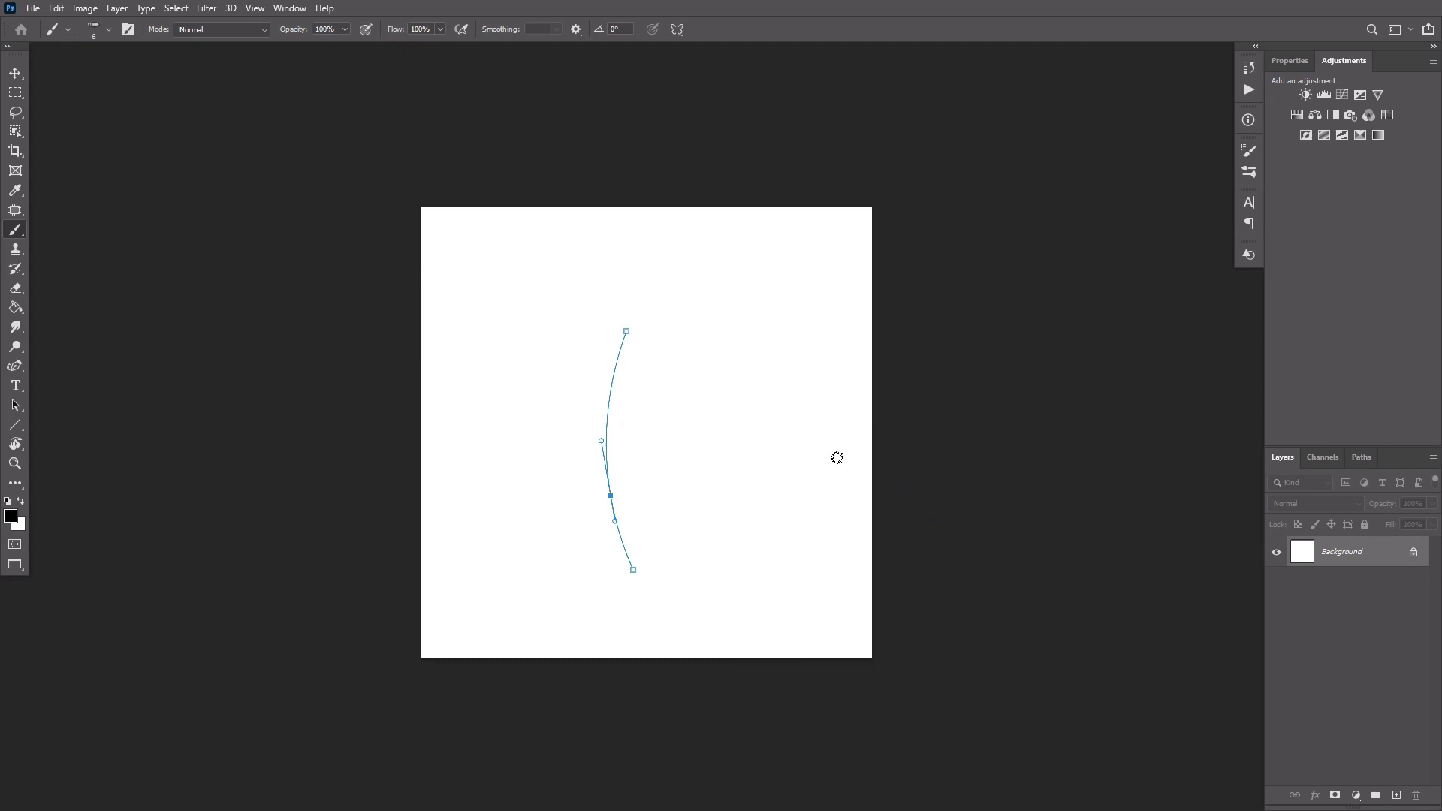
Stroke the curved path with the Brush, using Simulate Pressure for tapered ends
key(p)
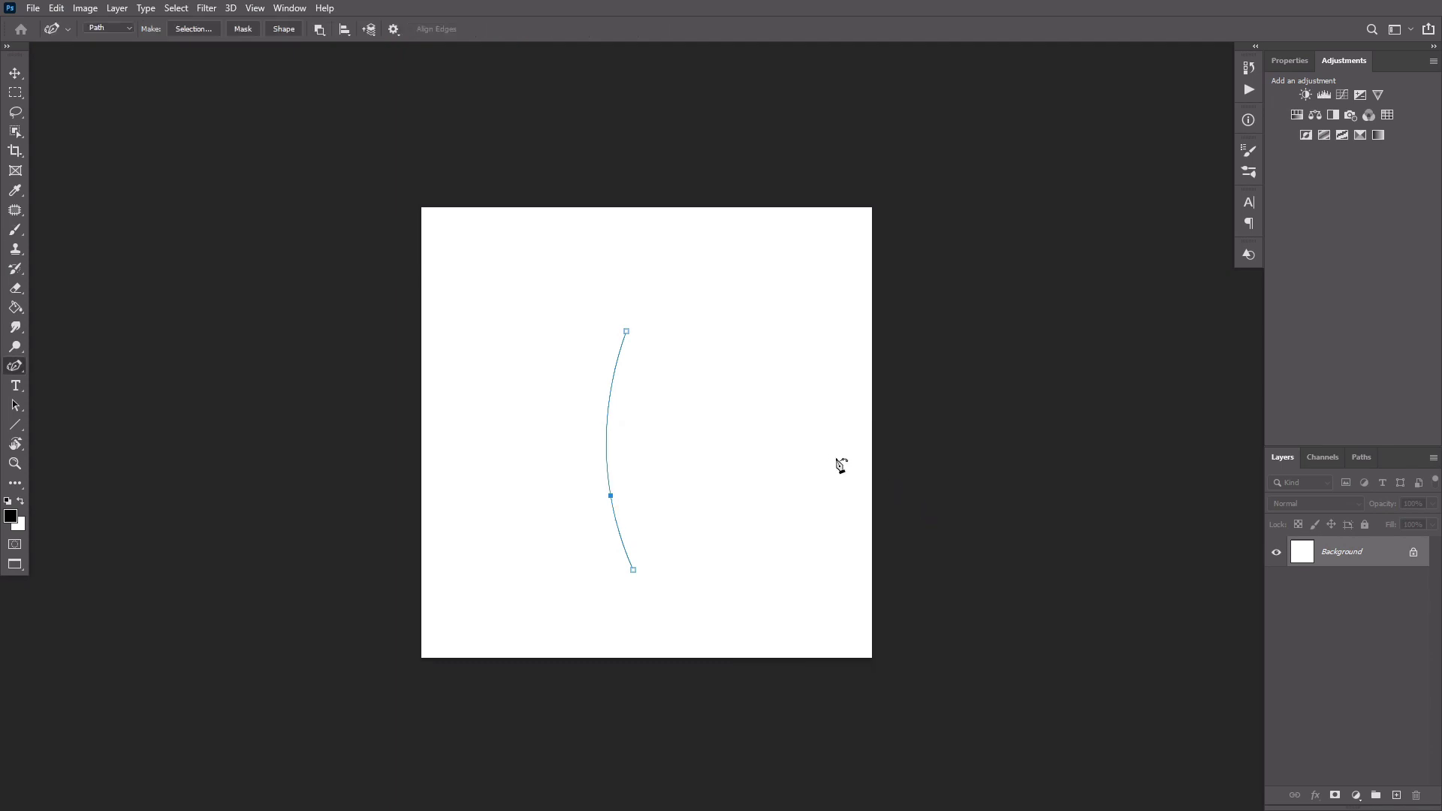
right_click(726, 437)
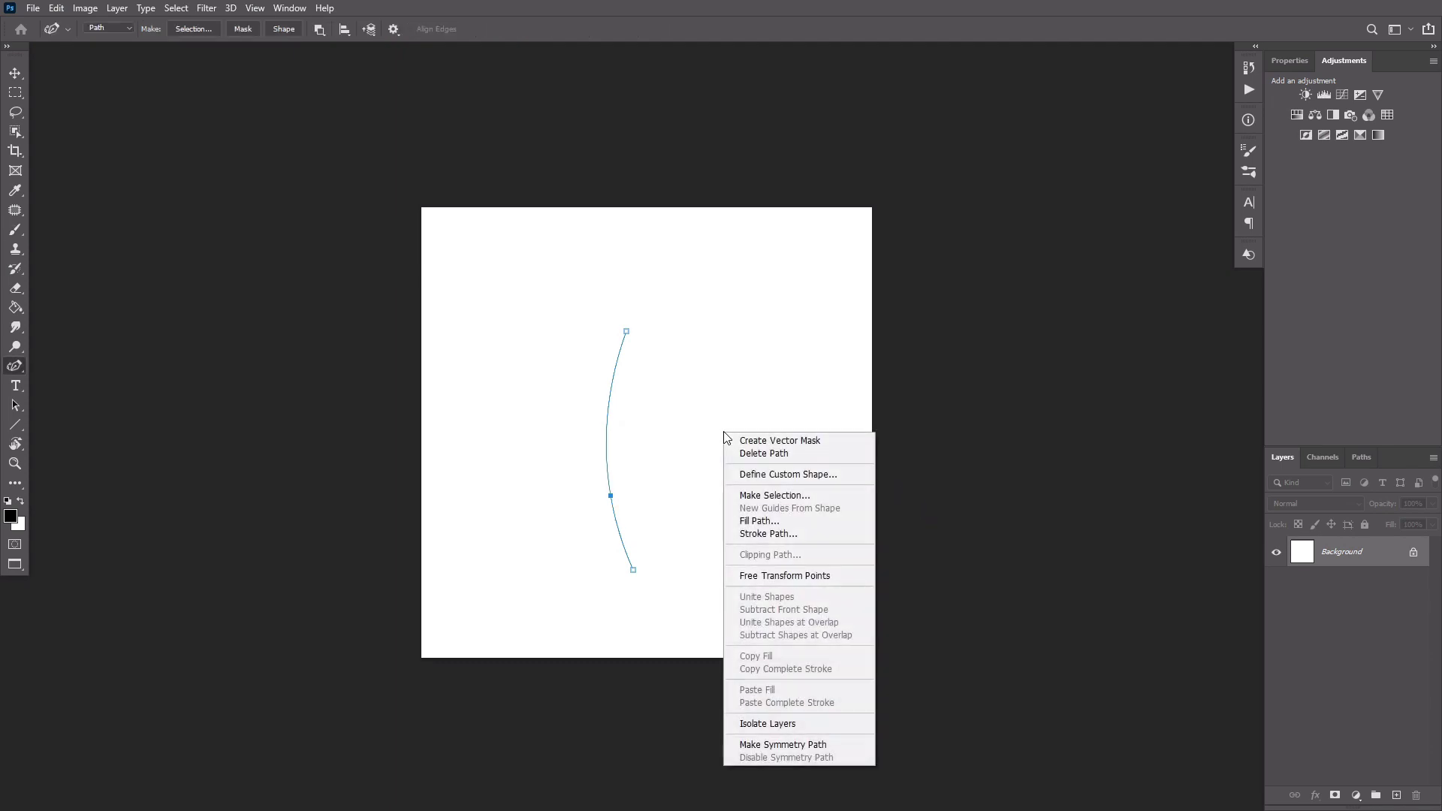
click(769, 533)
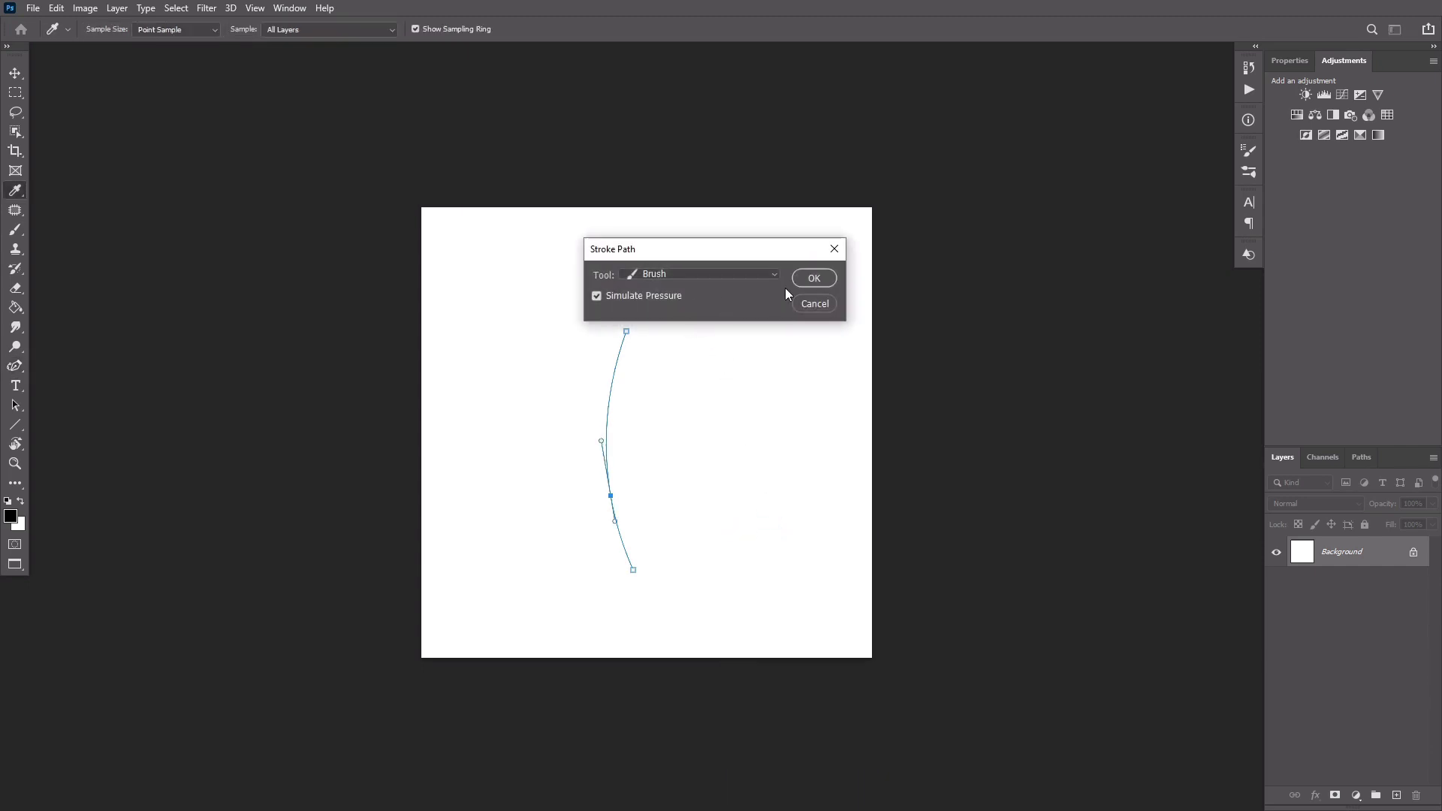
click(817, 279)
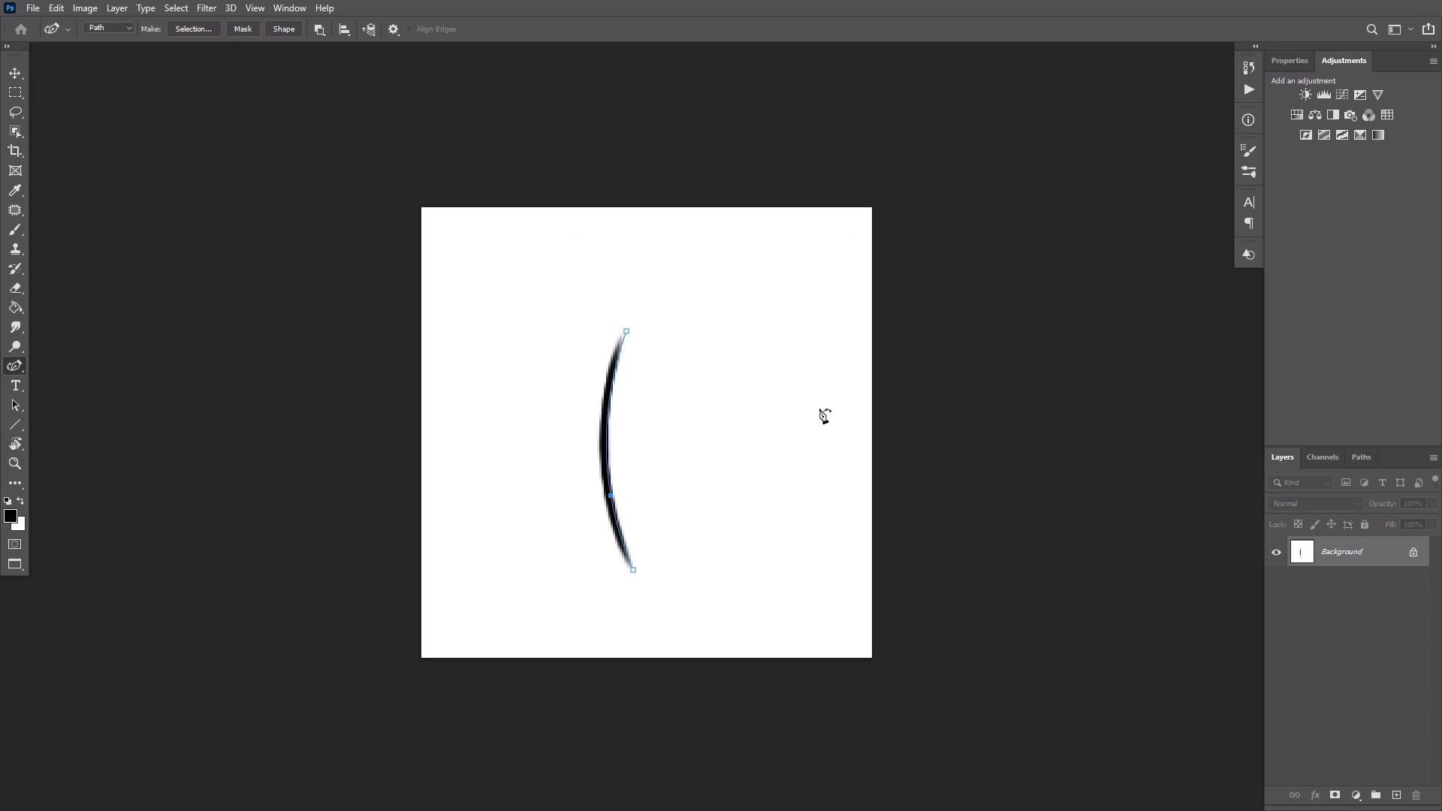
Define the curved hair stroke as a brush preset named "Beard Temp"
click(58, 9)
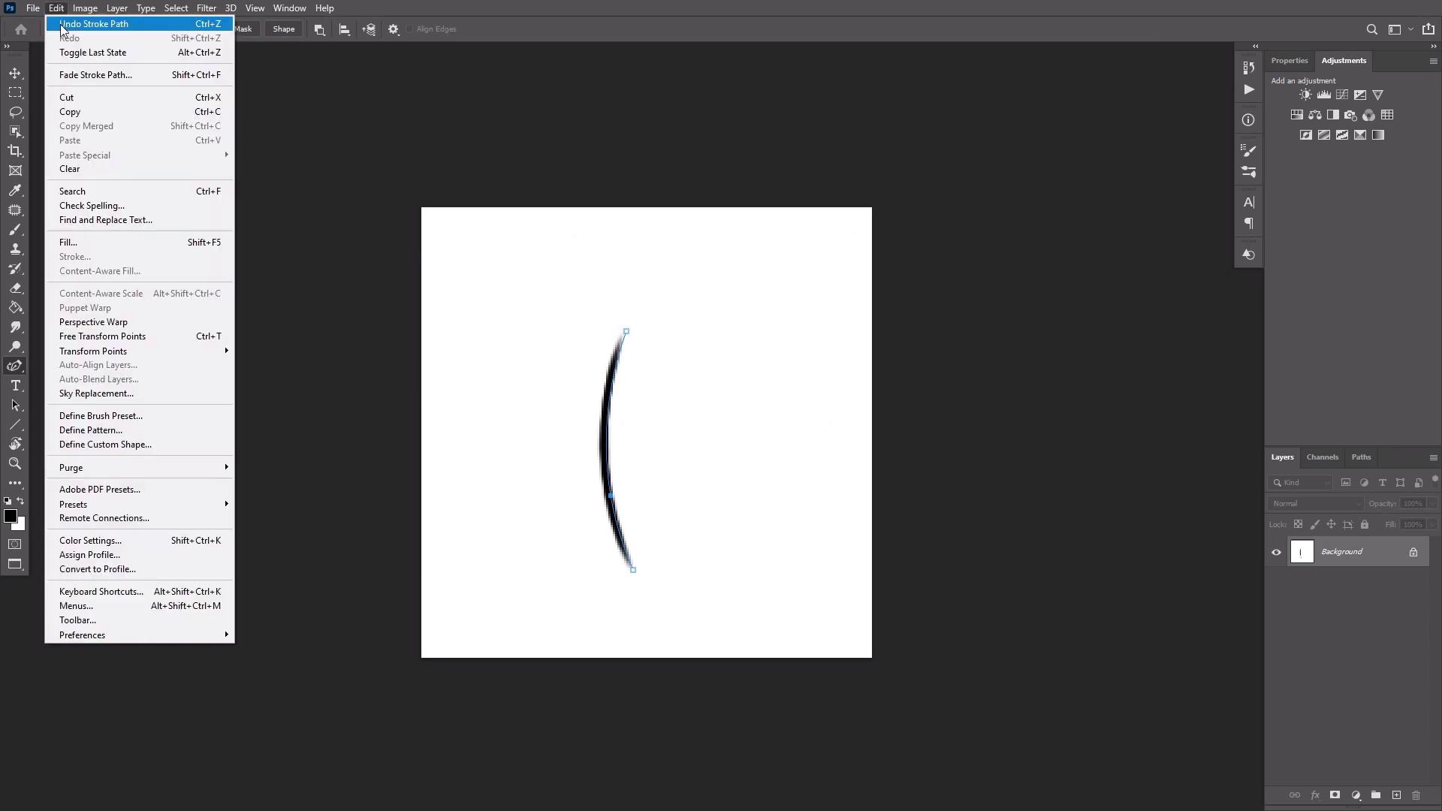
click(126, 416)
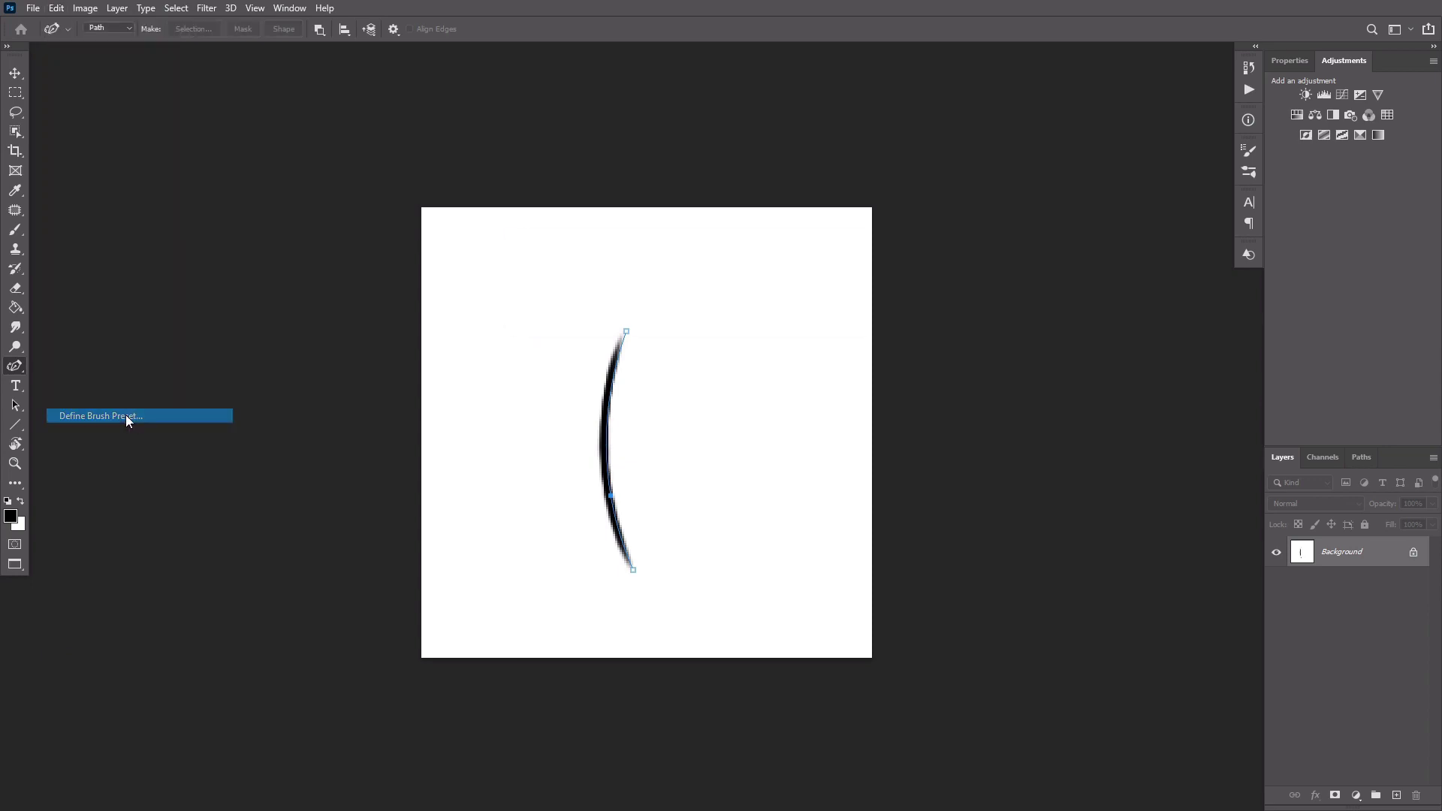
text(Beard Temp)
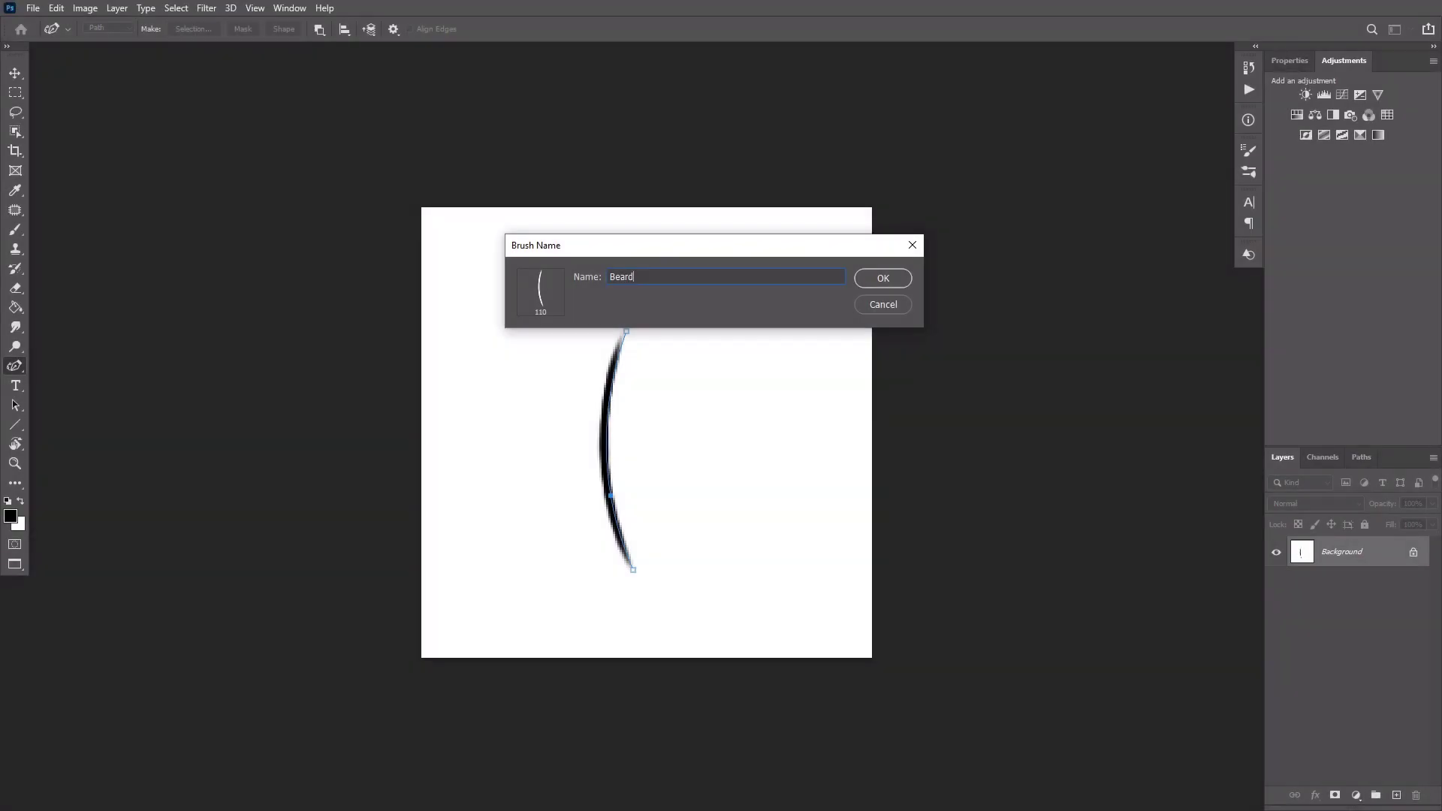
click(880, 279)
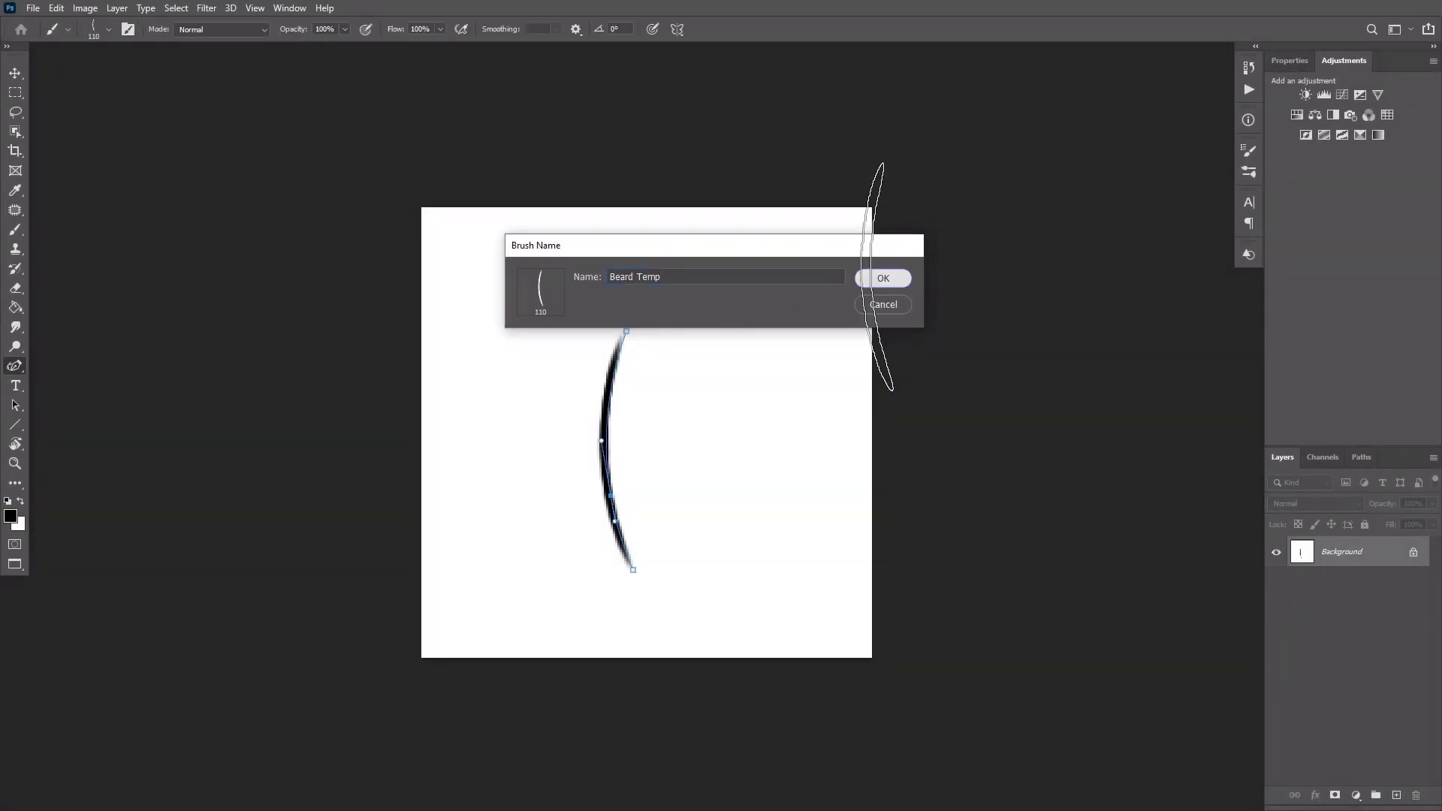
Create a new 1280 × 720 pixel document with a white background
key(ctrl+n)
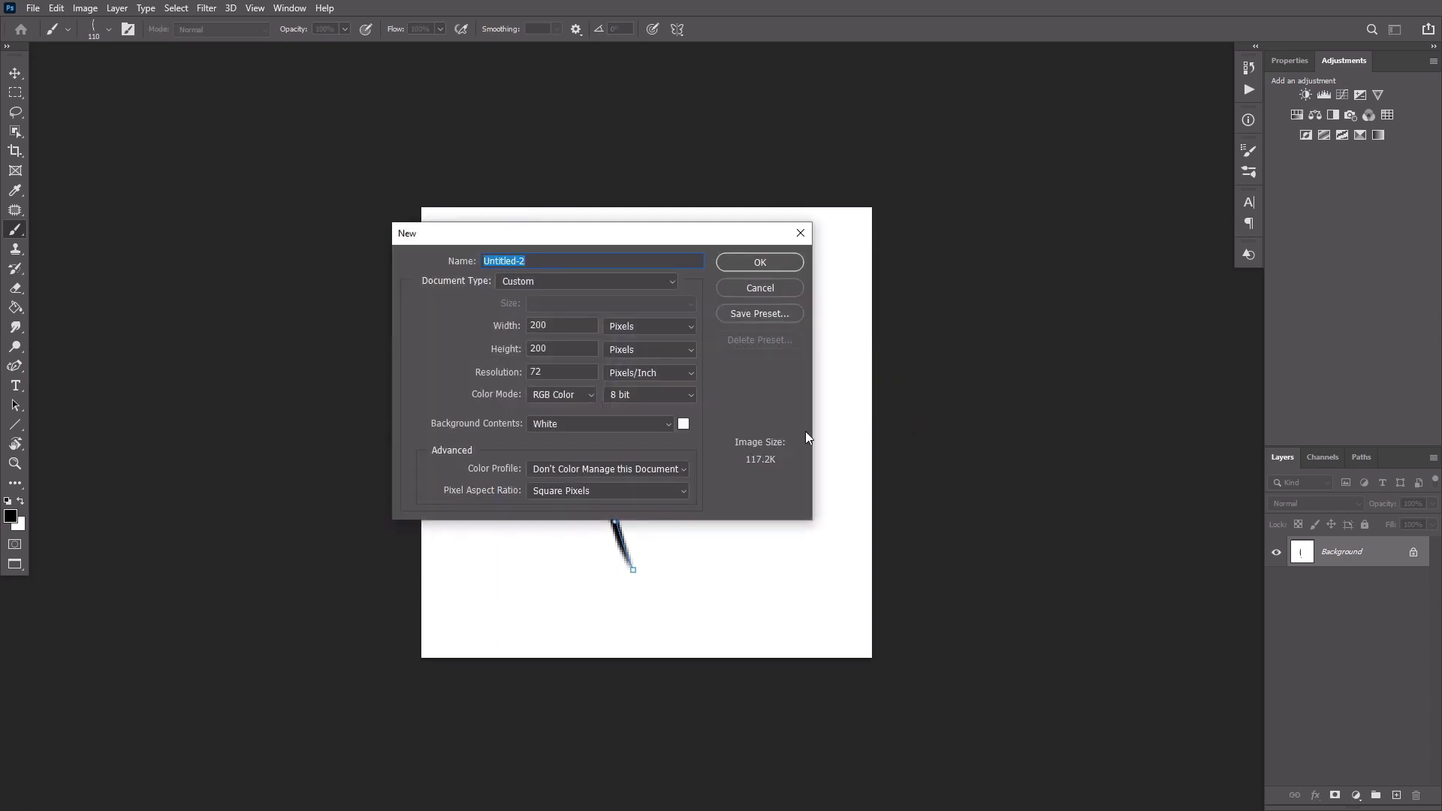
click(518, 327)
text(1280)
text(720)
click(719, 268)
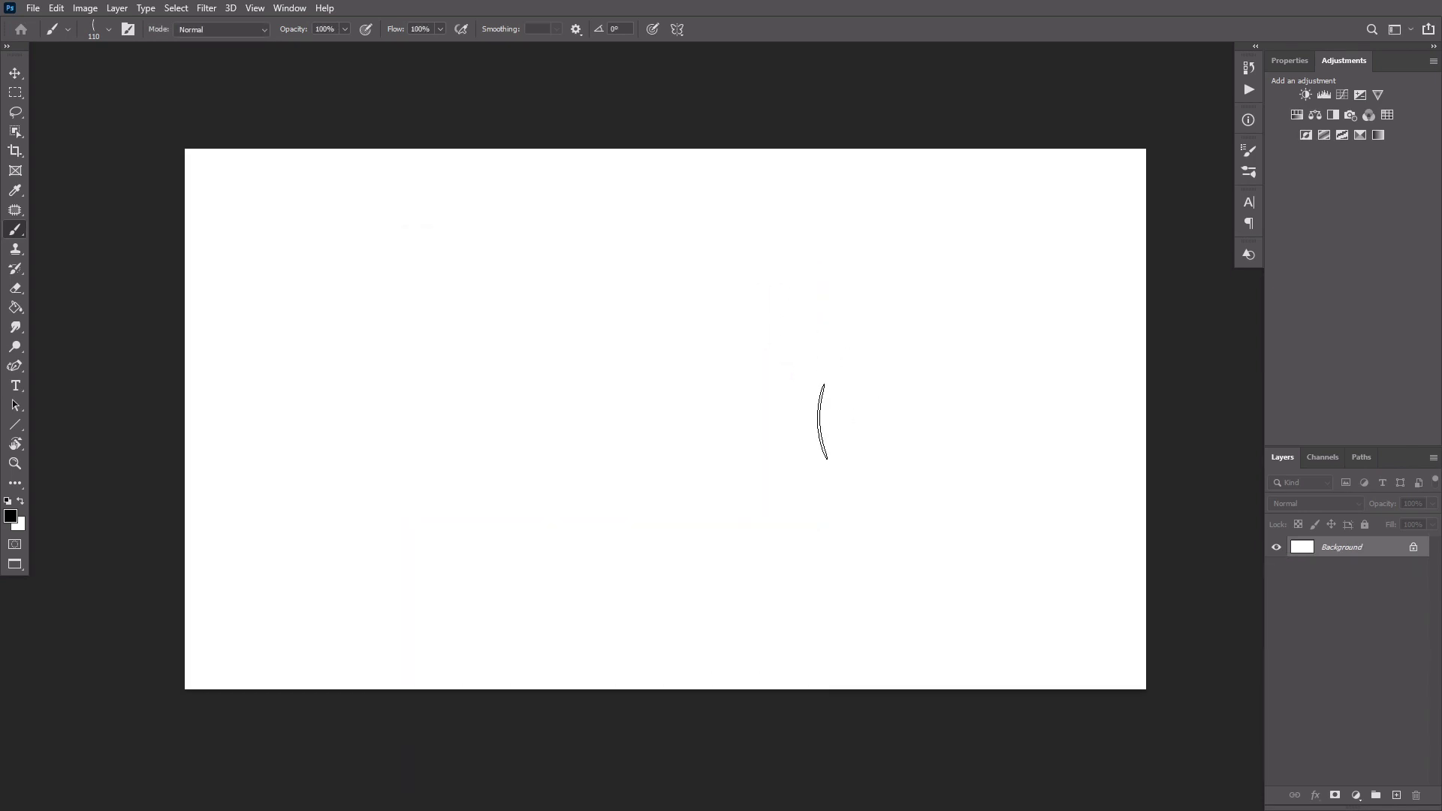
Set the foreground colour to a very dark brown and the background colour to near black
click(10, 515)
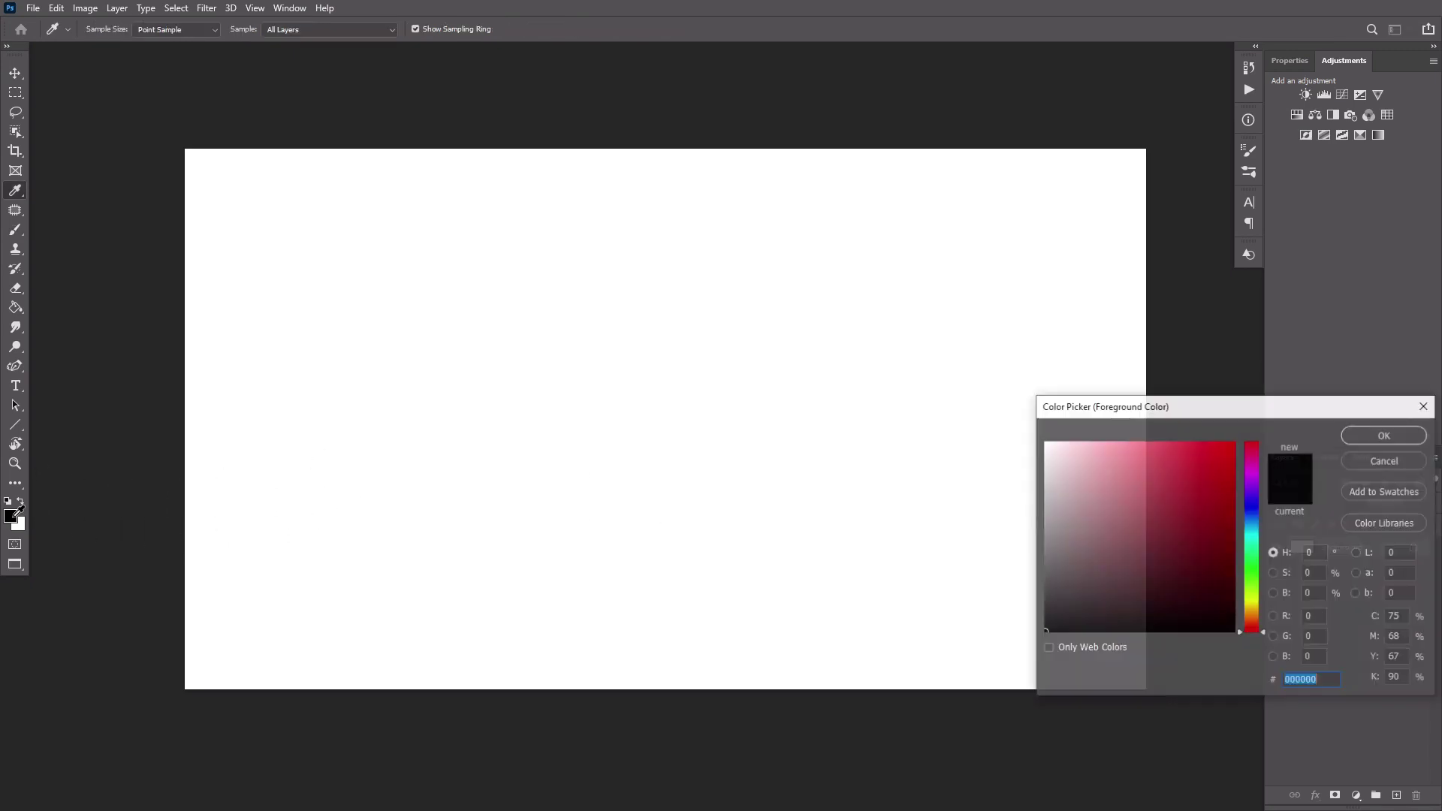
drag(1250, 625, 1250, 621)
drag(1179, 576, 1107, 628)
click(1384, 435)
click(18, 526)
click(1251, 618)
click(1357, 434)
Set the brush tip to 50 px with 184% spacing, and try it with a zigzag stroke that is undone
key(b)
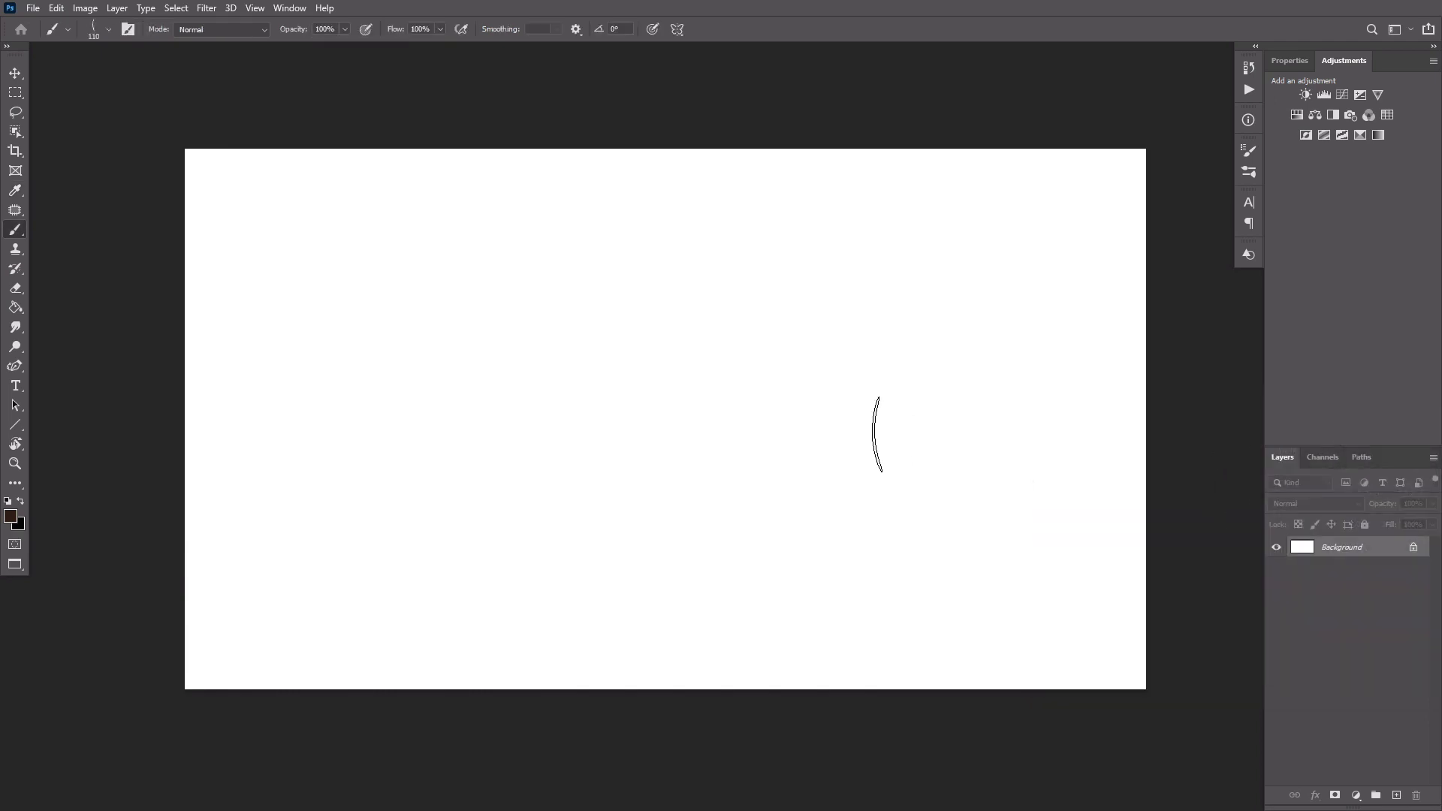
key(F5)
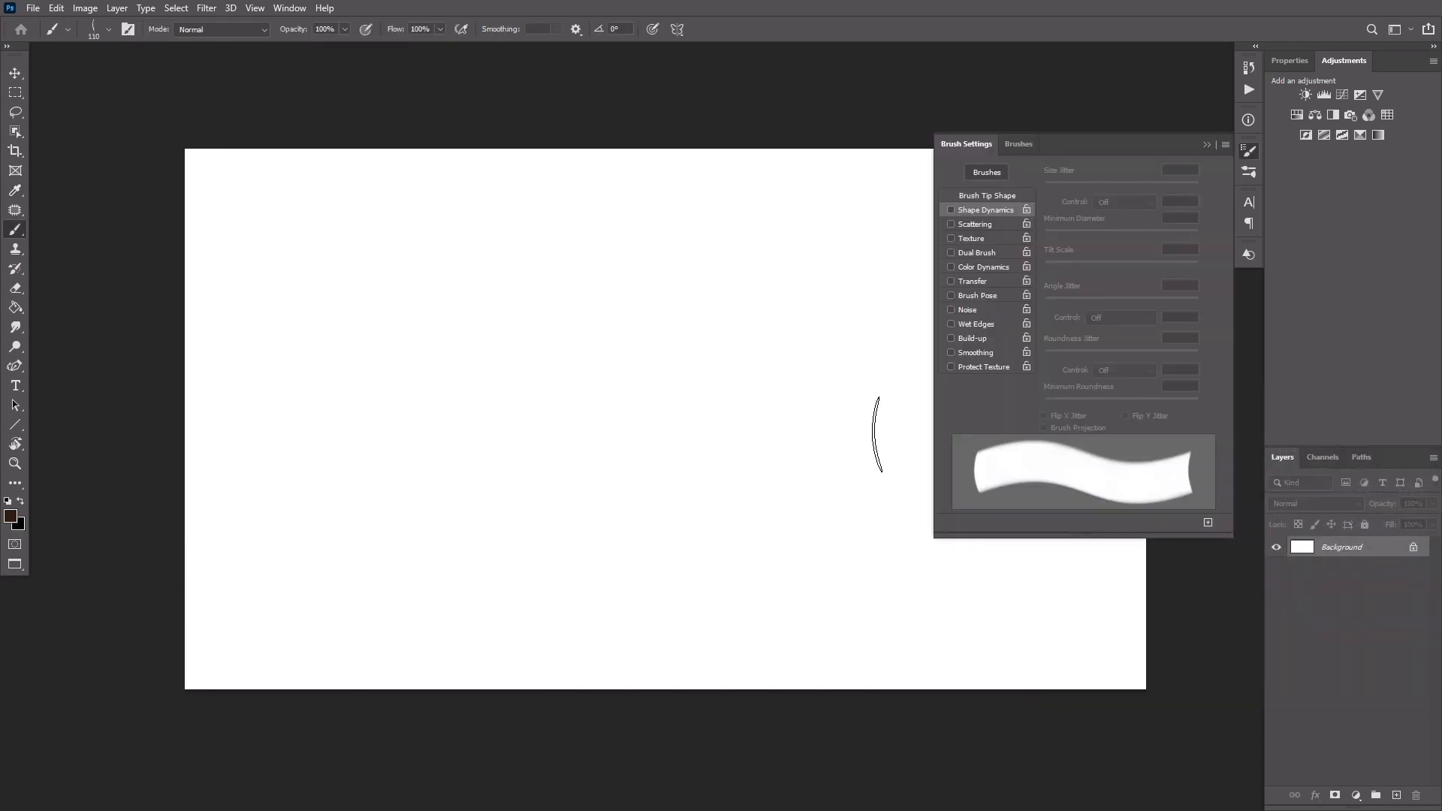
click(988, 195)
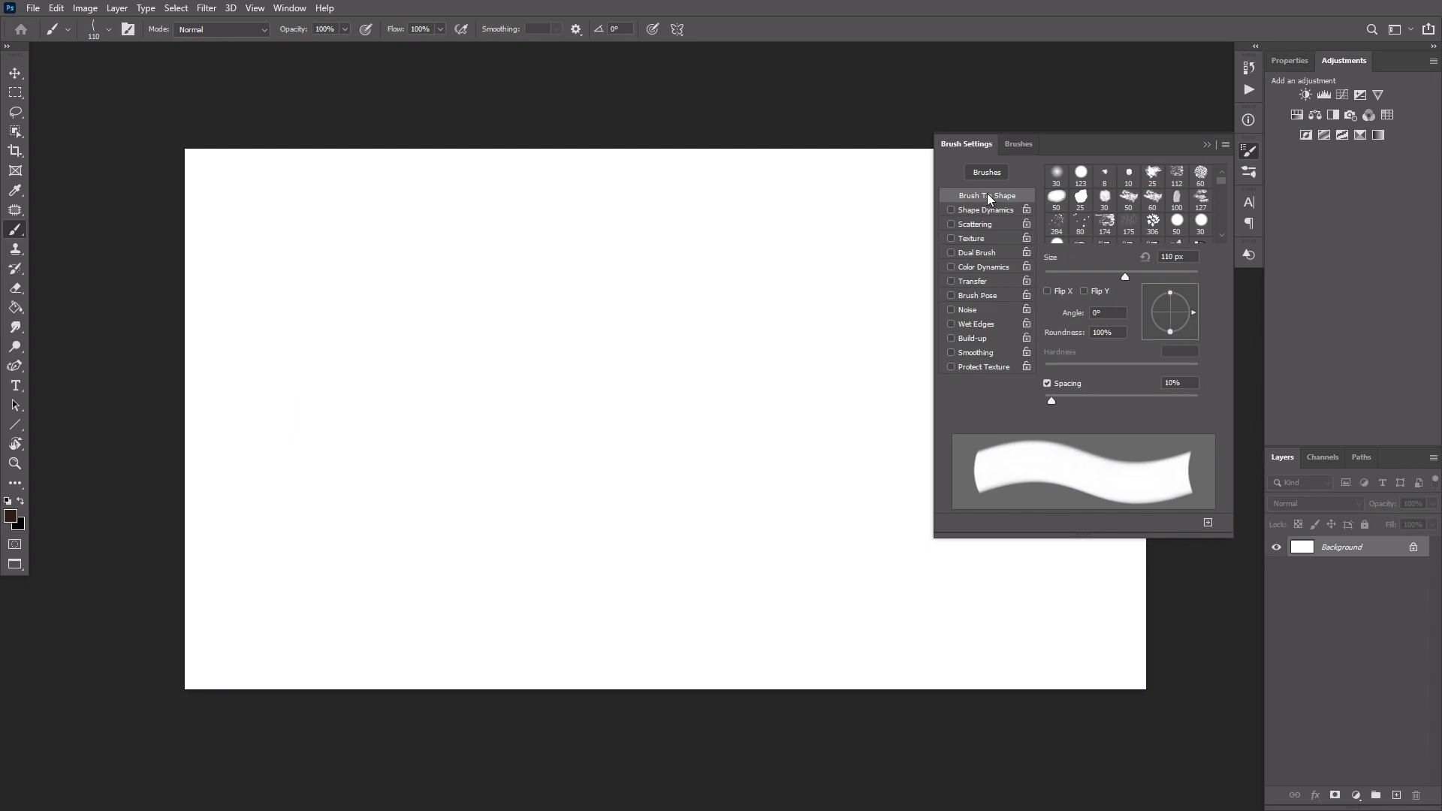
drag(1096, 281, 1083, 280)
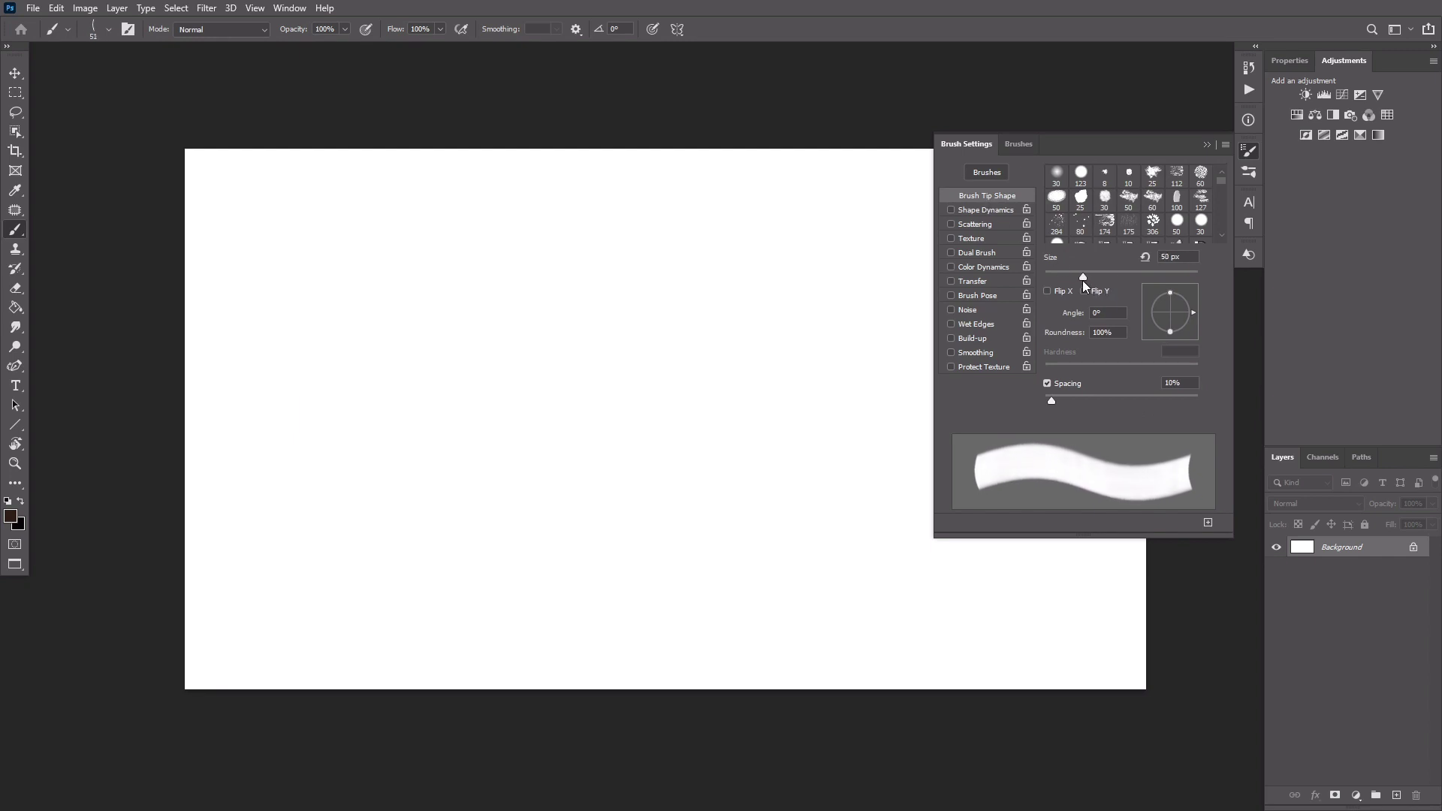
drag(1052, 398, 1153, 395)
mouse_move(426, 378)
mouse_down()
mouse_move(473, 447)
mouse_move(717, 529)
mouse_move(652, 579)
mouse_up()
key(ctrl+z)
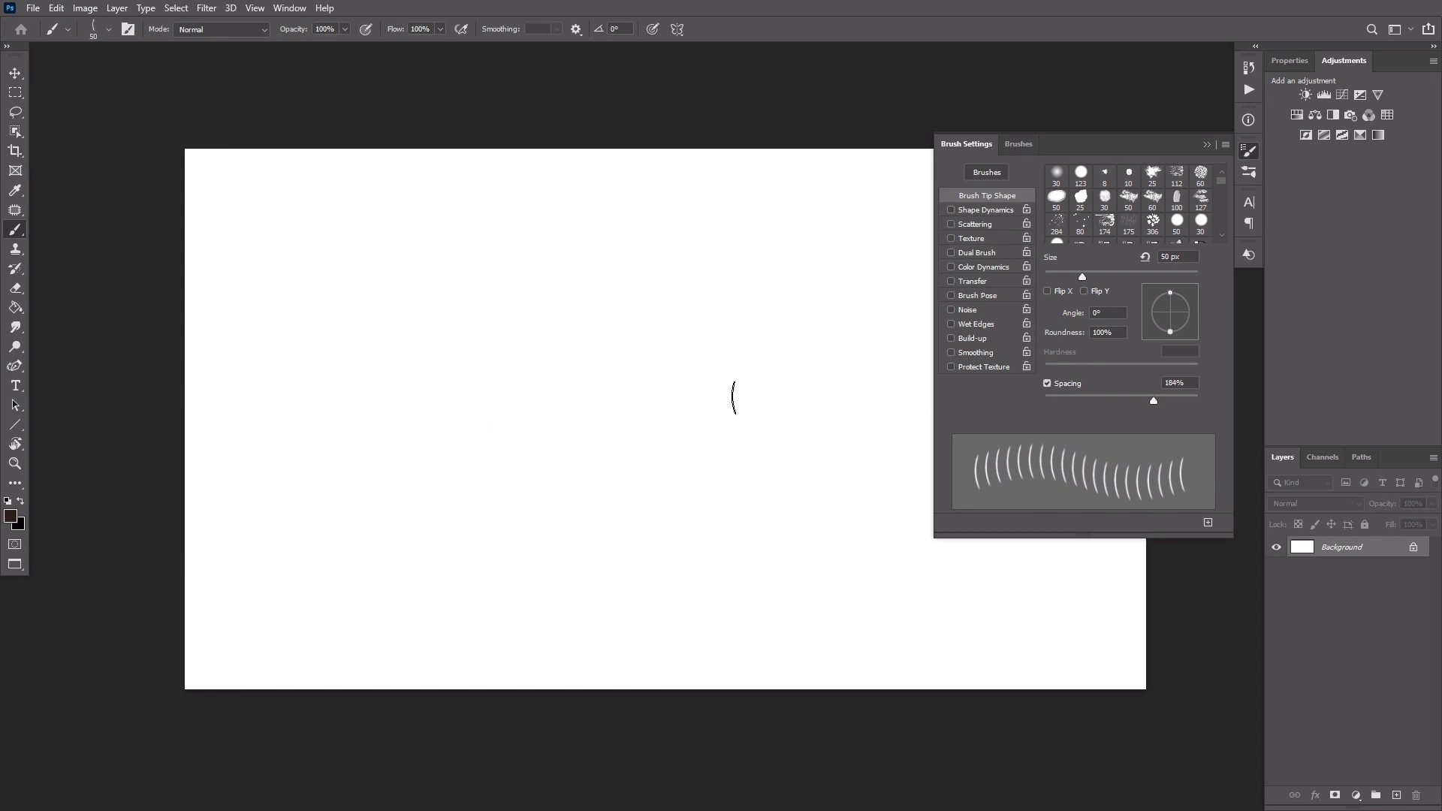
Enable Shape Dynamics with 100% size jitter and 10% angle jitter, and try it with a zigzag stroke that is undone
click(983, 209)
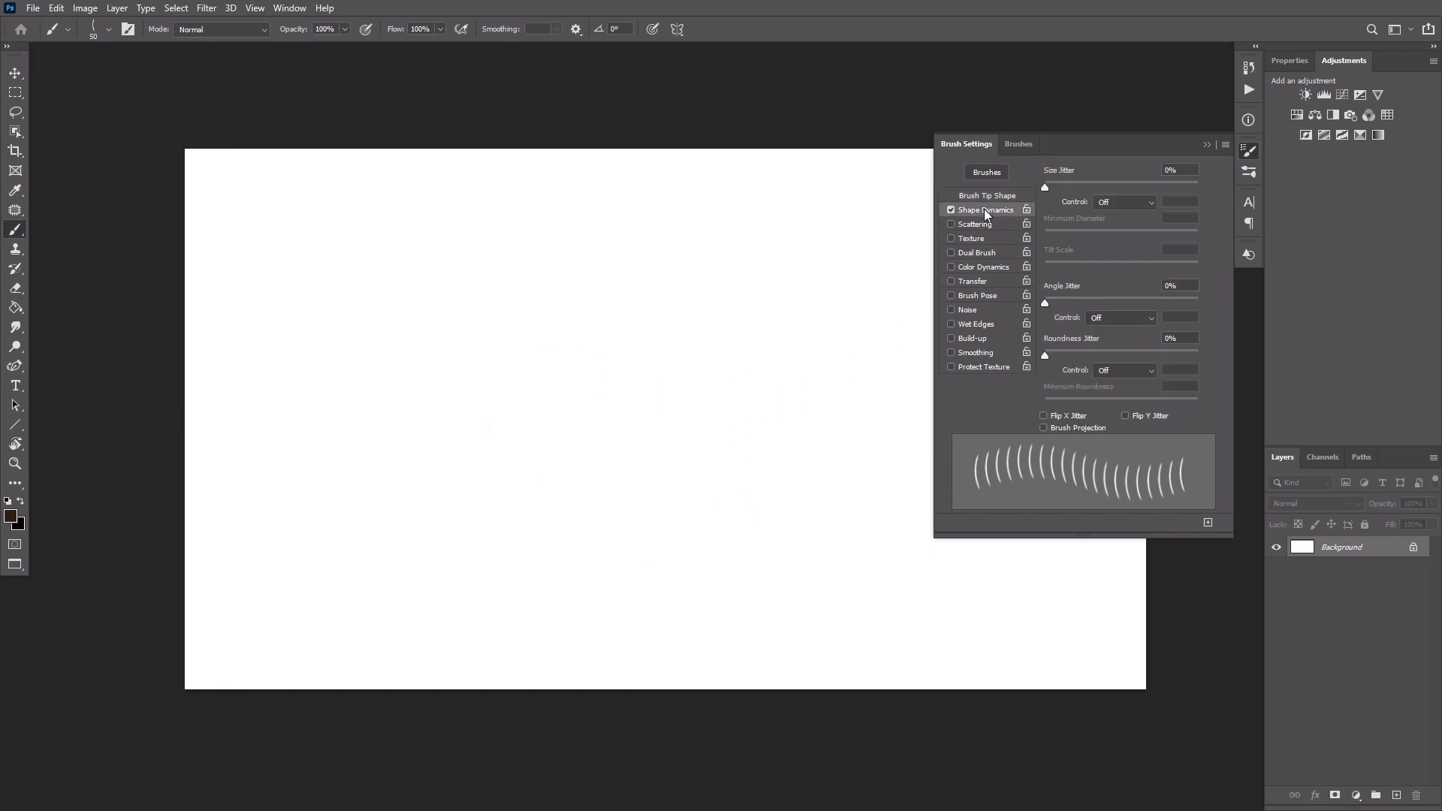
drag(1045, 187, 1198, 187)
drag(1052, 302, 1059, 304)
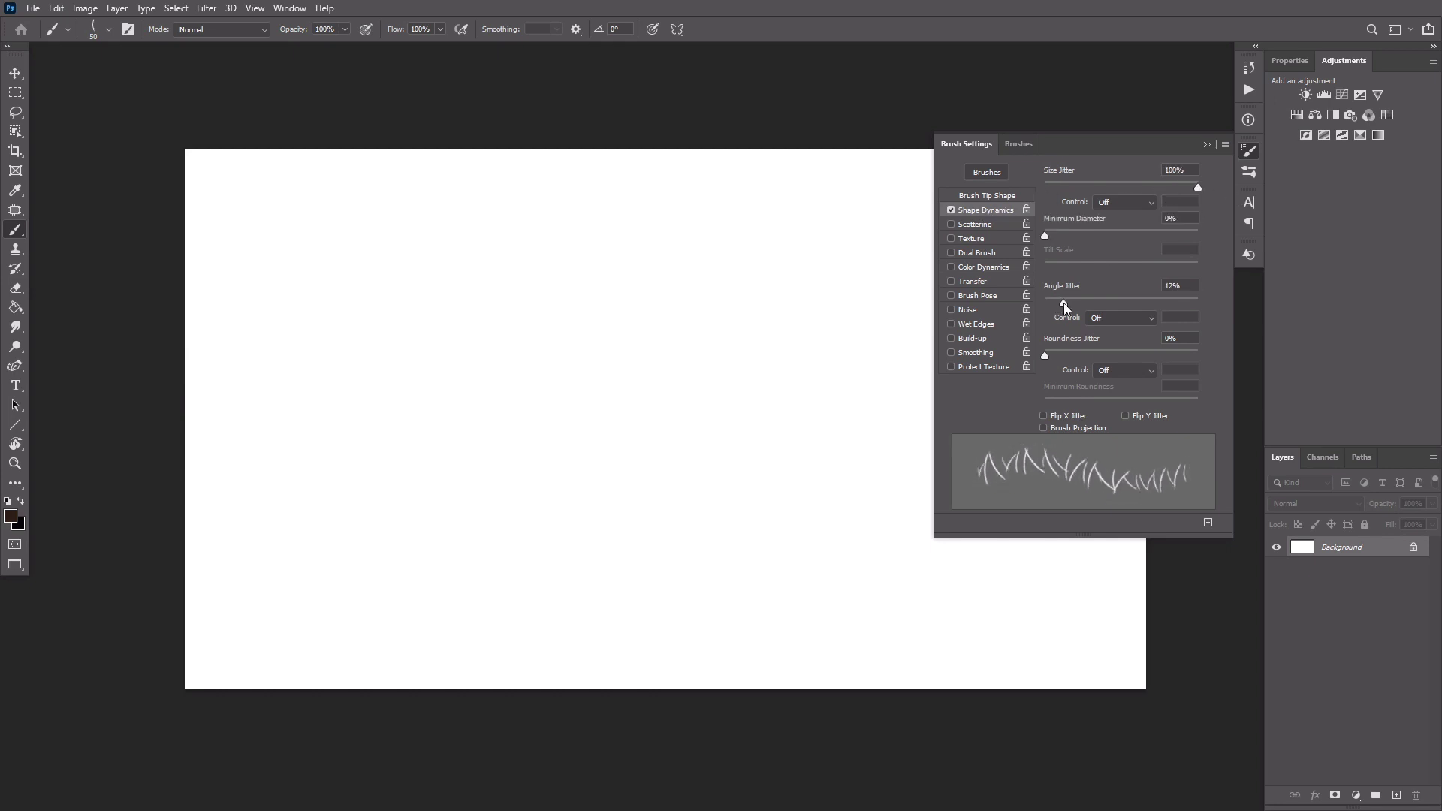
mouse_move(493, 421)
mouse_down()
mouse_move(605, 441)
mouse_move(732, 537)
mouse_move(754, 574)
mouse_up()
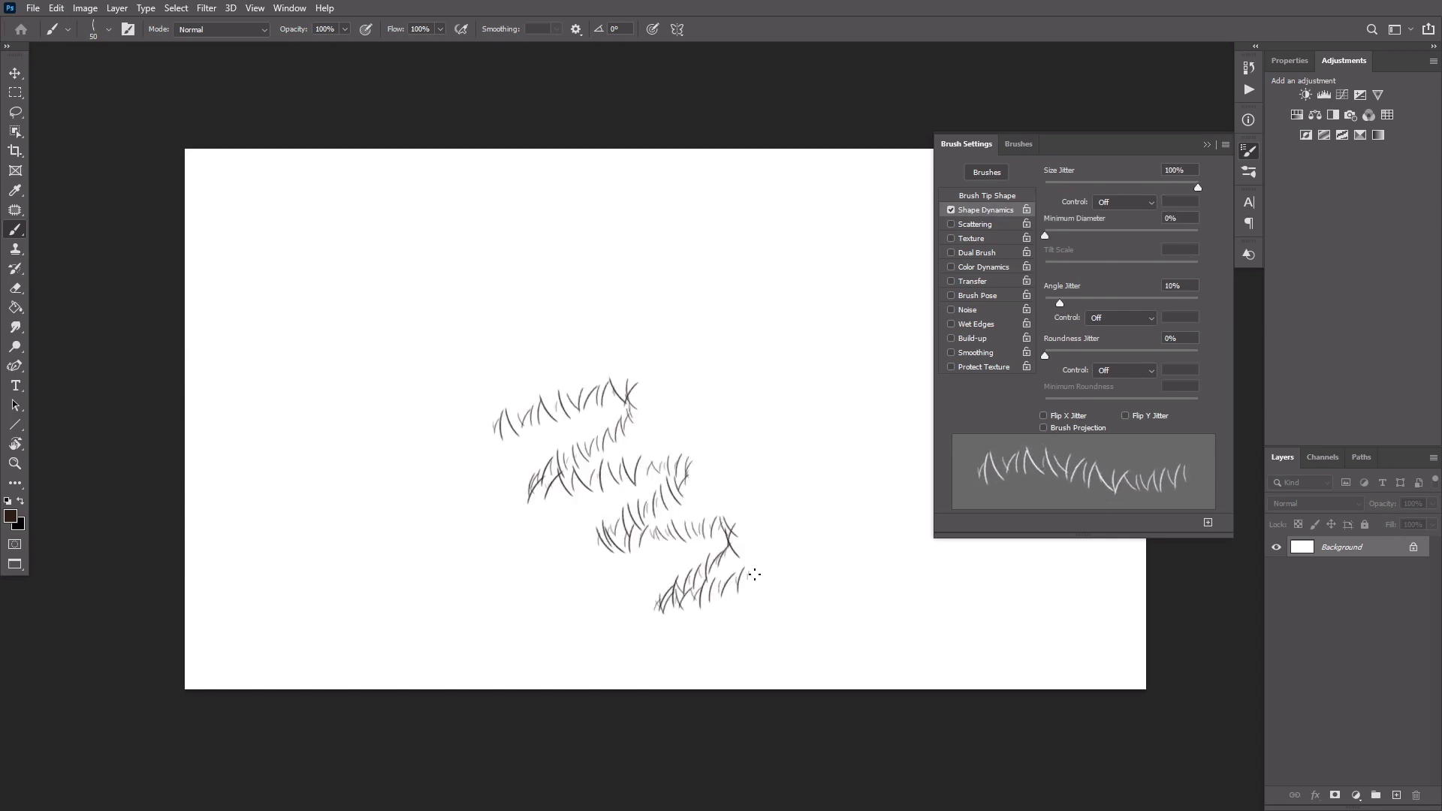
key(ctrl+z)
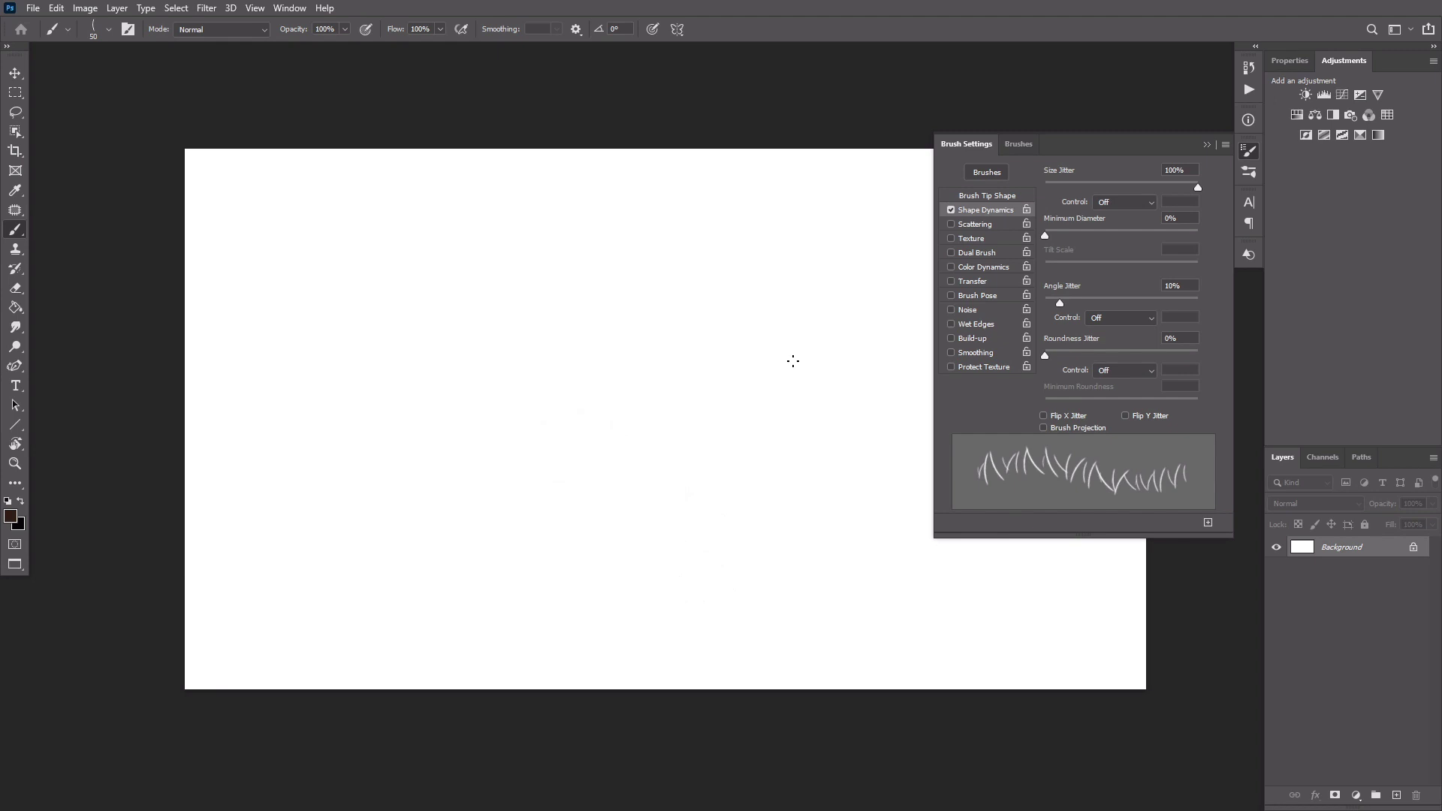
Enable Scattering with increased scatter and count, and try the brush with a test stroke that is undone
click(970, 225)
drag(1044, 187, 1076, 187)
drag(1044, 239, 1060, 239)
mouse_move(444, 409)
mouse_down()
mouse_move(489, 390)
mouse_move(547, 524)
mouse_move(695, 571)
mouse_move(730, 537)
mouse_up()
key(ctrl+z)
Enable Color Dynamics applied per tip with 75% foreground/background jitter and +100% purity, and try it with a stroke that is undone
click(983, 266)
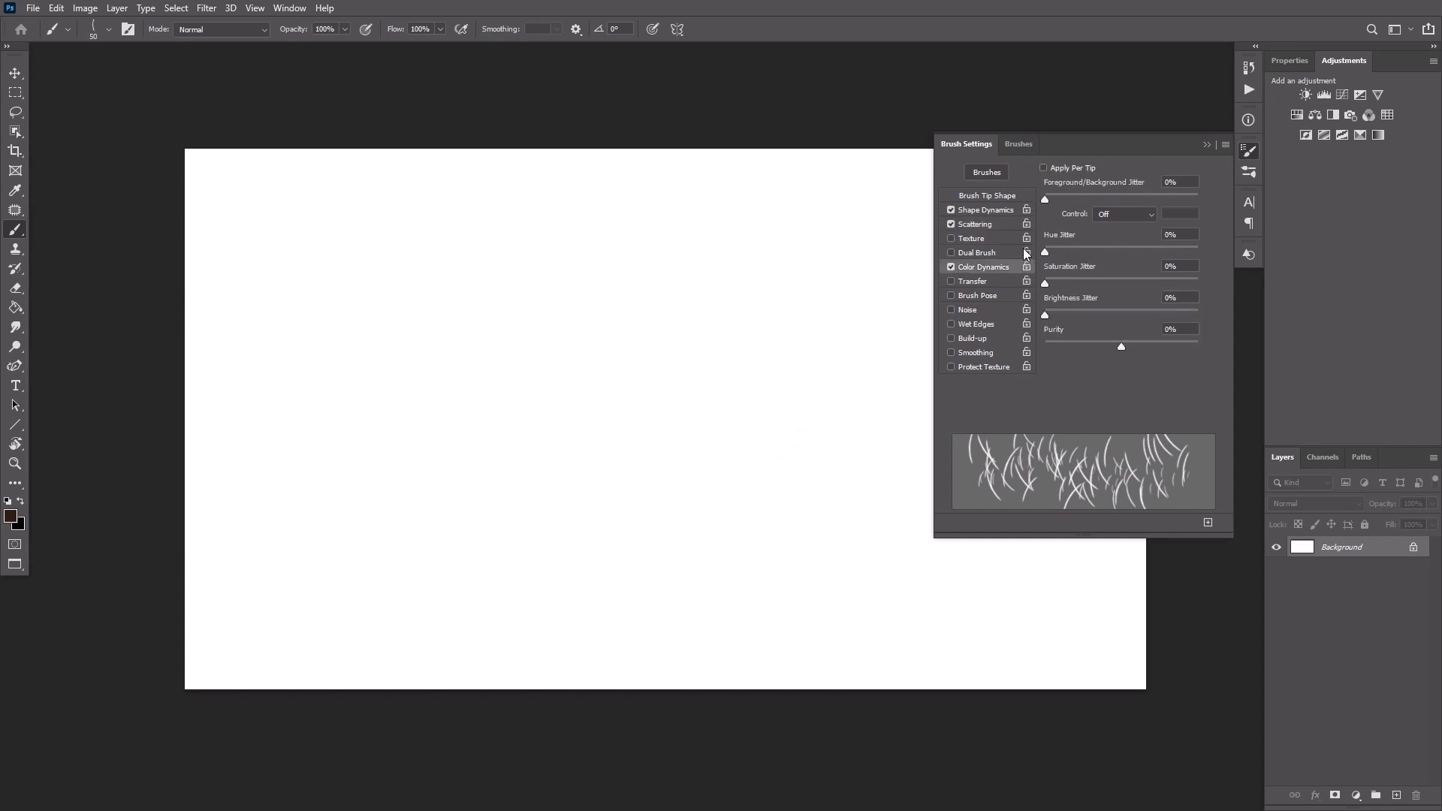
drag(1045, 198, 1057, 198)
mouse_move(456, 371)
mouse_down()
mouse_move(486, 434)
mouse_move(562, 485)
mouse_move(662, 504)
mouse_move(676, 582)
mouse_move(707, 569)
mouse_move(559, 420)
mouse_move(617, 538)
mouse_move(670, 547)
mouse_up()
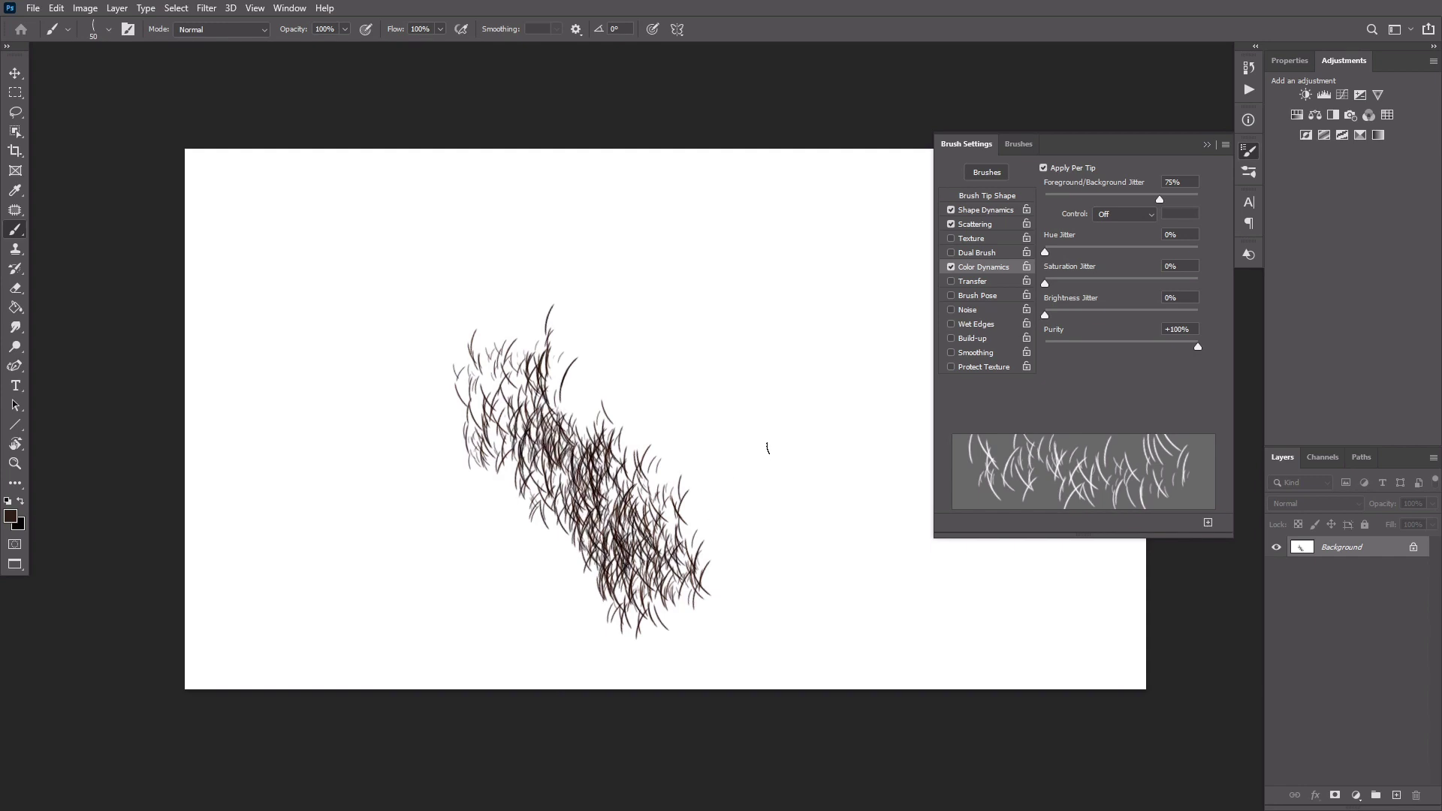
key(ctrl+z)
Enable Transfer with 100% opacity jitter and turn on Noise, trying the brush with strokes that are undone
click(966, 282)
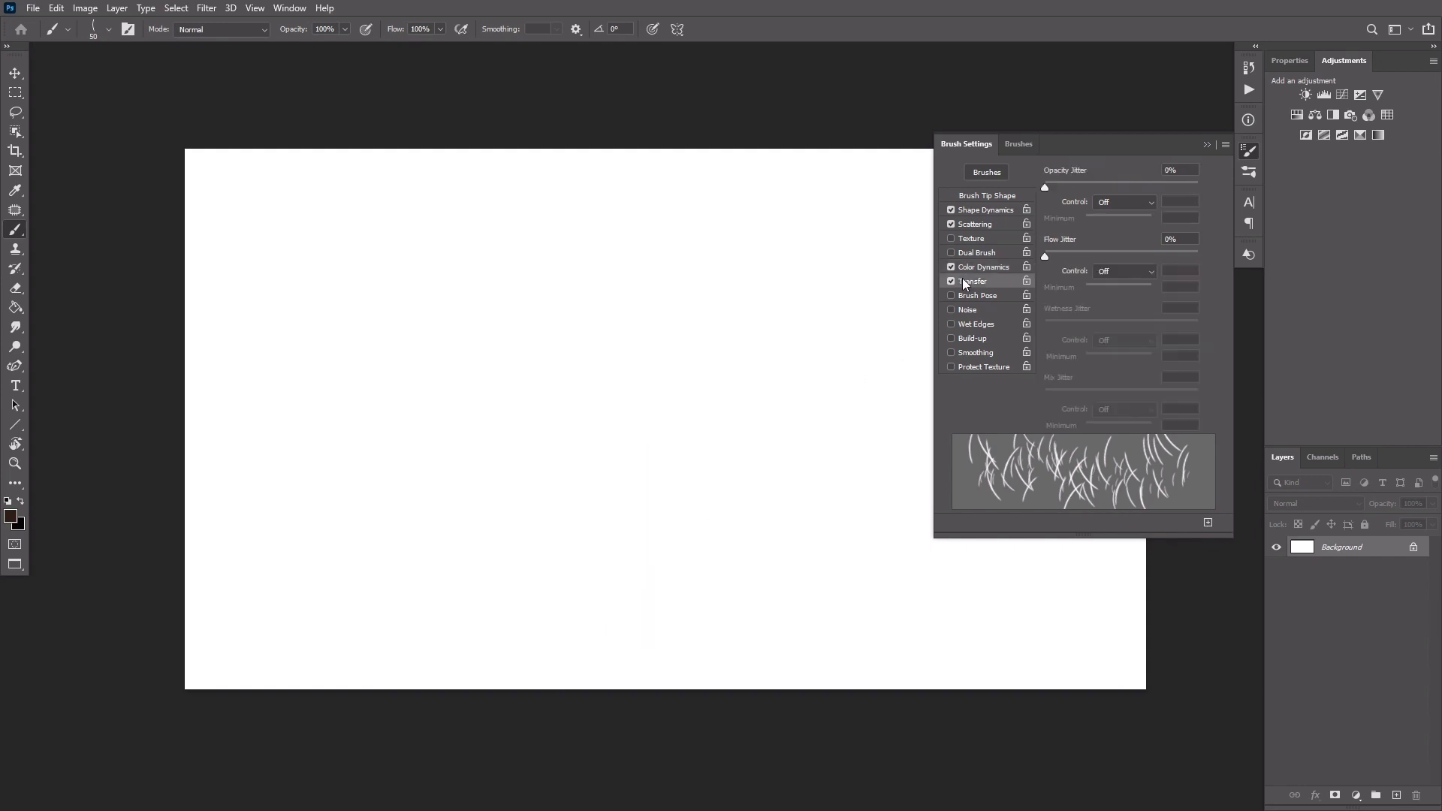
drag(1045, 187, 1239, 168)
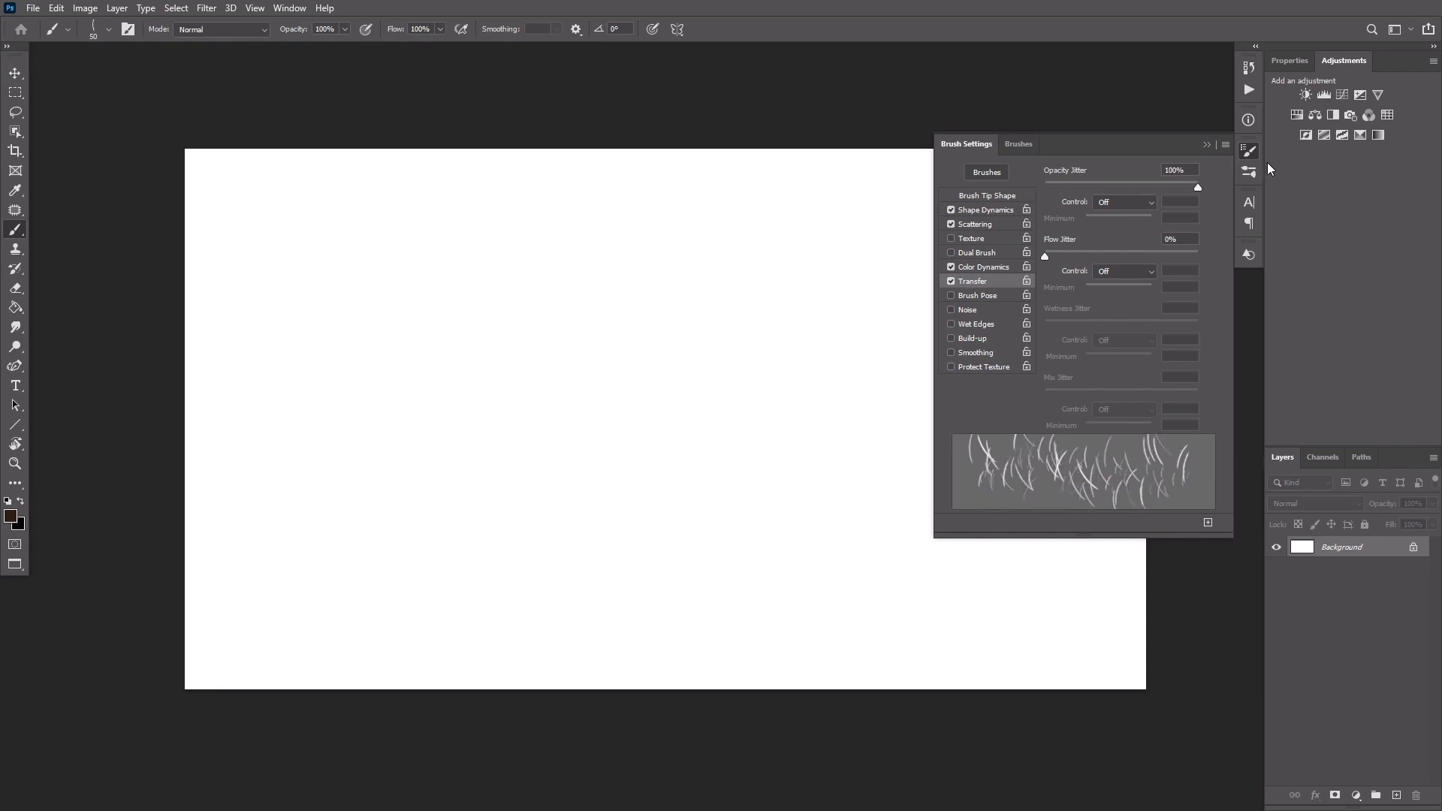
mouse_move(470, 376)
mouse_down()
mouse_move(590, 369)
mouse_move(635, 545)
mouse_move(695, 555)
mouse_up()
key(ctrl+z)
mouse_move(497, 322)
mouse_down()
mouse_move(502, 383)
mouse_move(593, 443)
mouse_move(627, 526)
mouse_move(720, 533)
mouse_up()
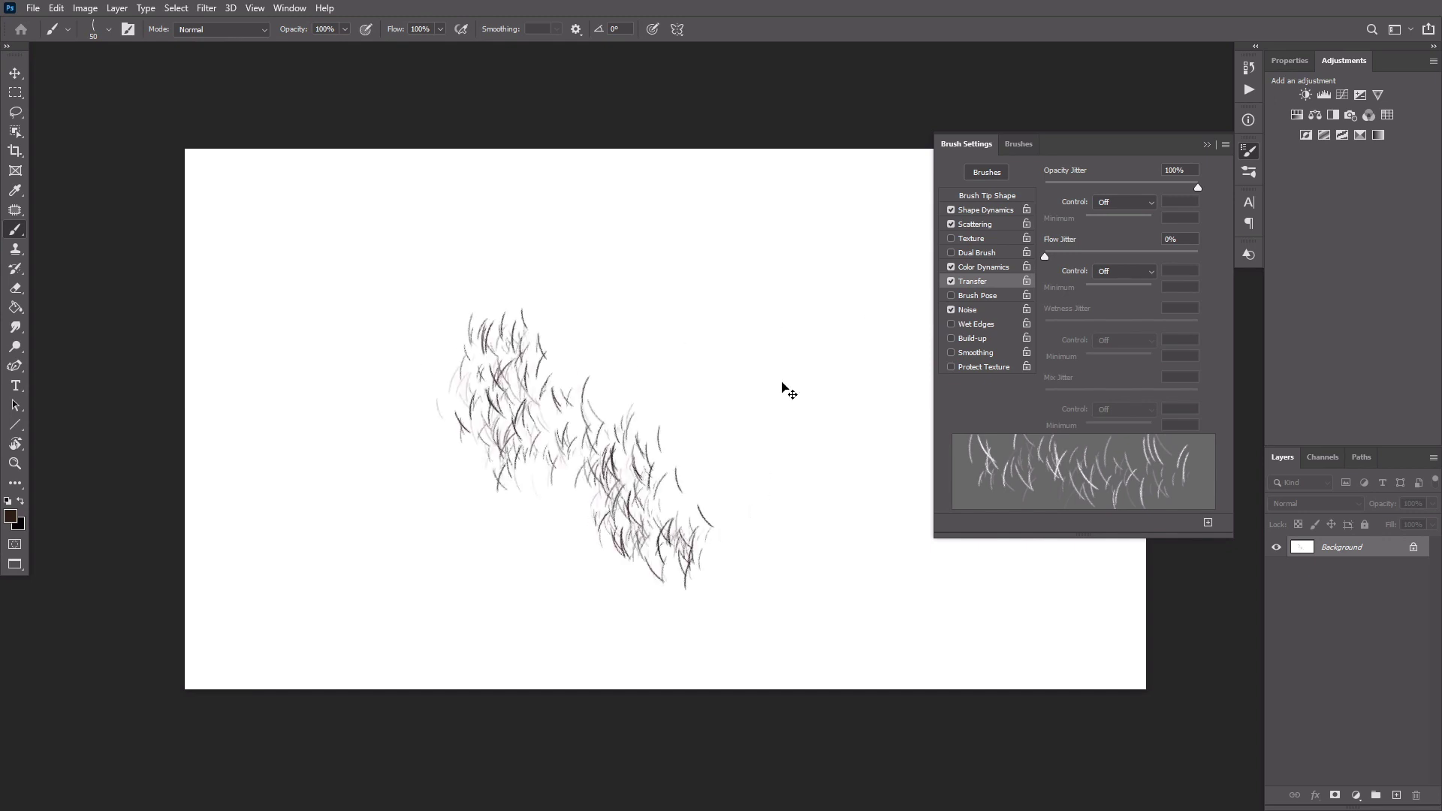
key(ctrl+z)
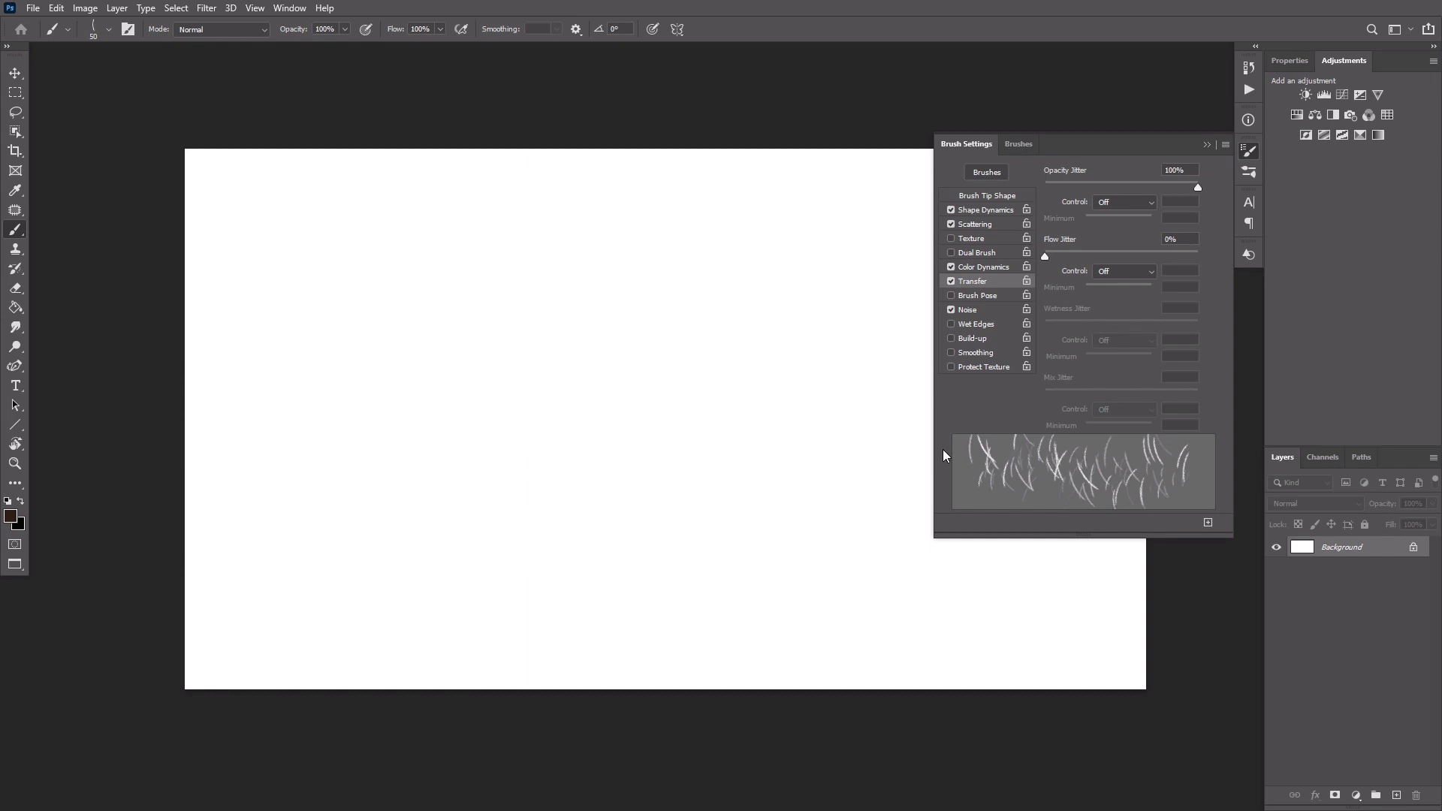
Save the configured brush as a new preset named Beard, including its size, tool settings and colour
click(1208, 522)
text(Beard)
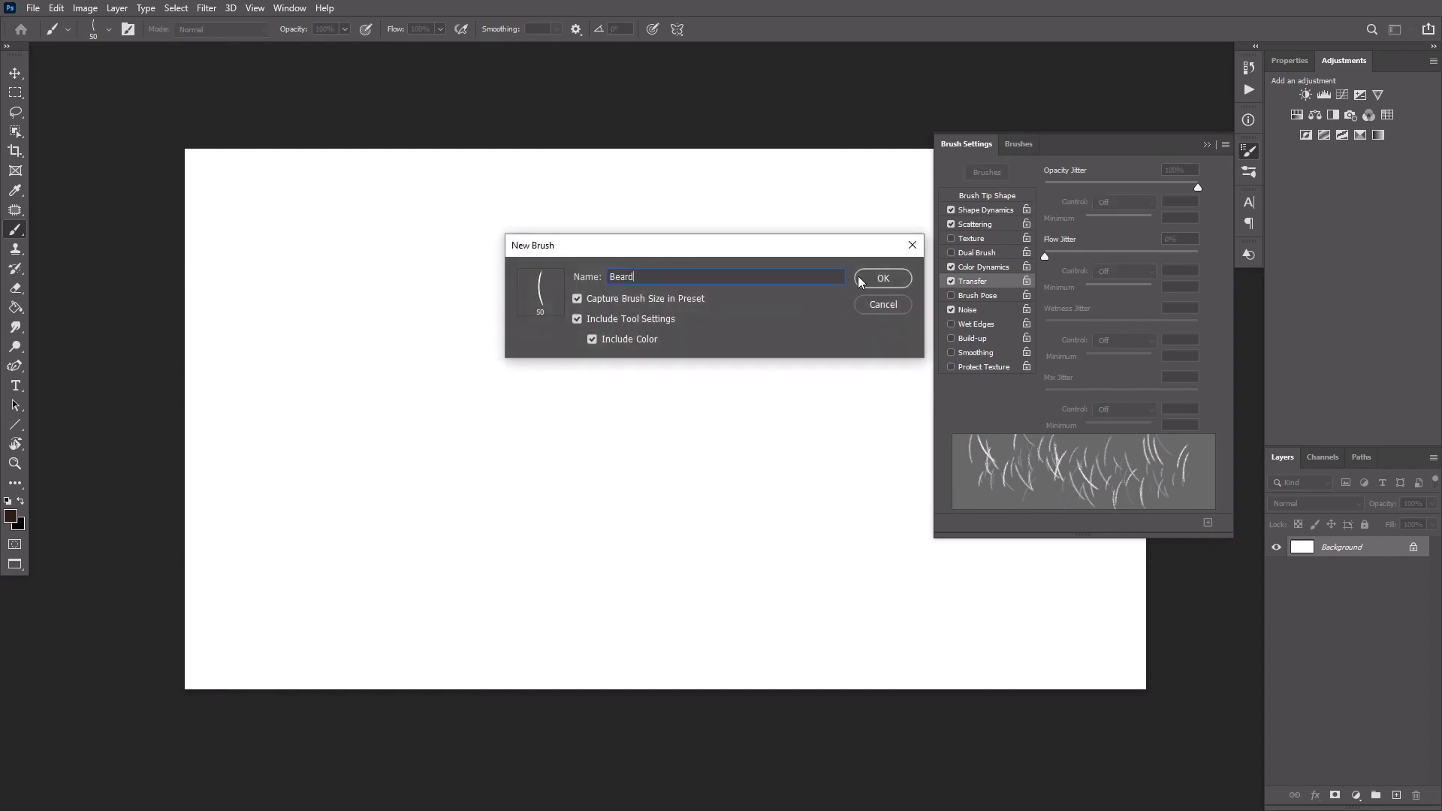
click(864, 278)
Delete the temporary beard brush from the brush presets
click(1208, 147)
right_click(889, 413)
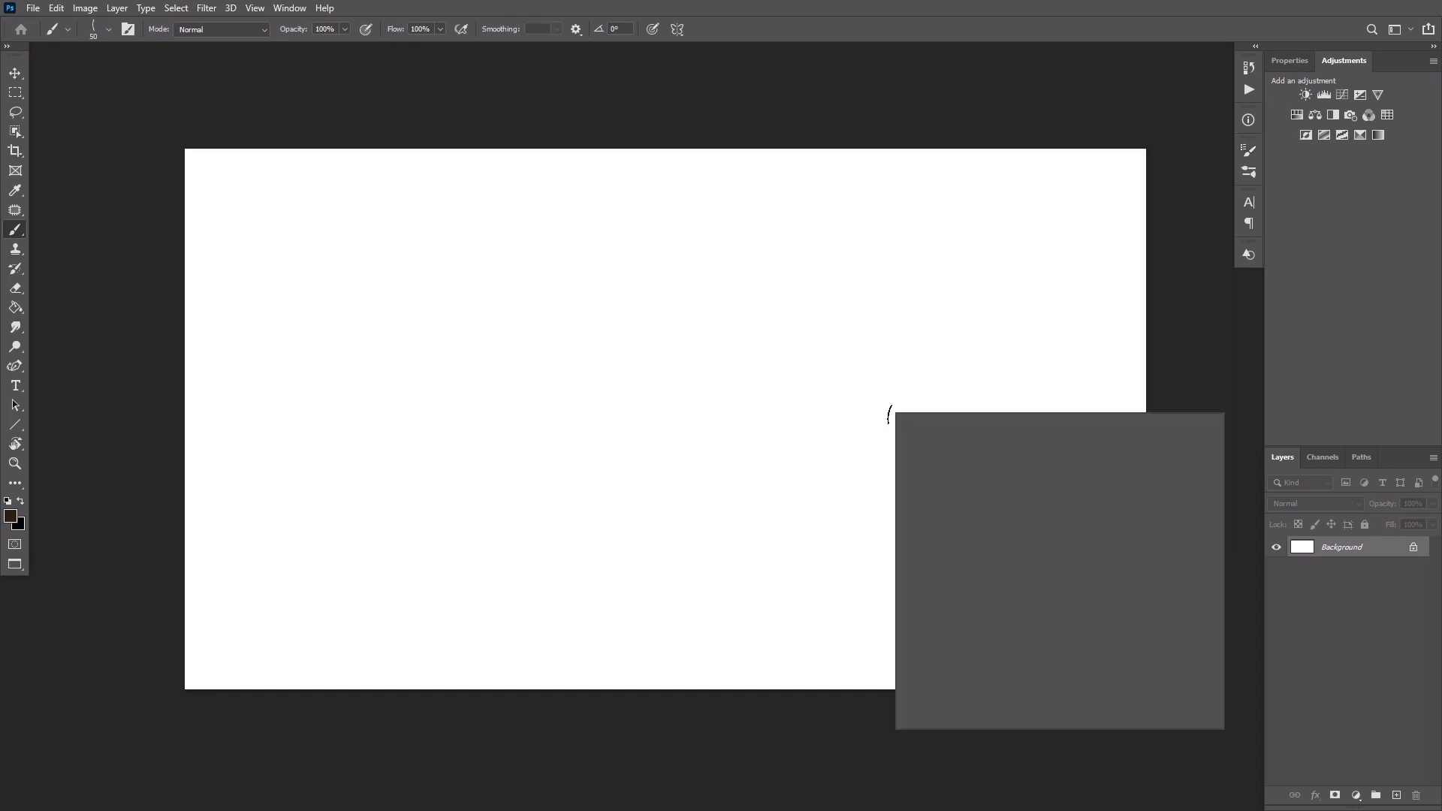
right_click(979, 639)
click(1025, 659)
click(660, 313)
click(1159, 412)
Create a new 200 × 200 pixel document with a white background
key(ctrl+n)
text(200)
drag(567, 323, 511, 354)
text(200)
click(747, 266)
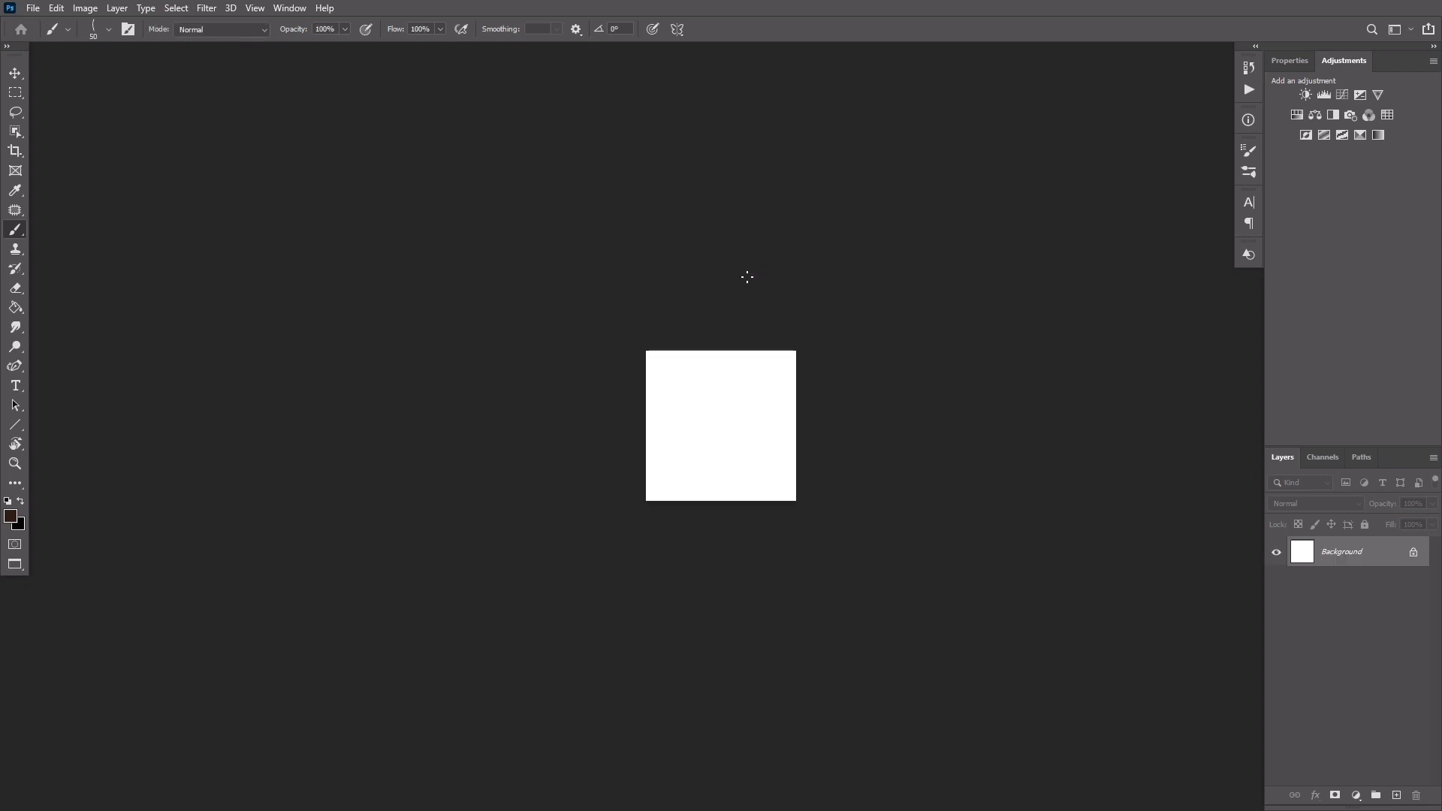
Draw a vertical black line about 90 px tall with a 4 px stroke in the middle of the canvas, using default colours
key(z)
click(740, 425)
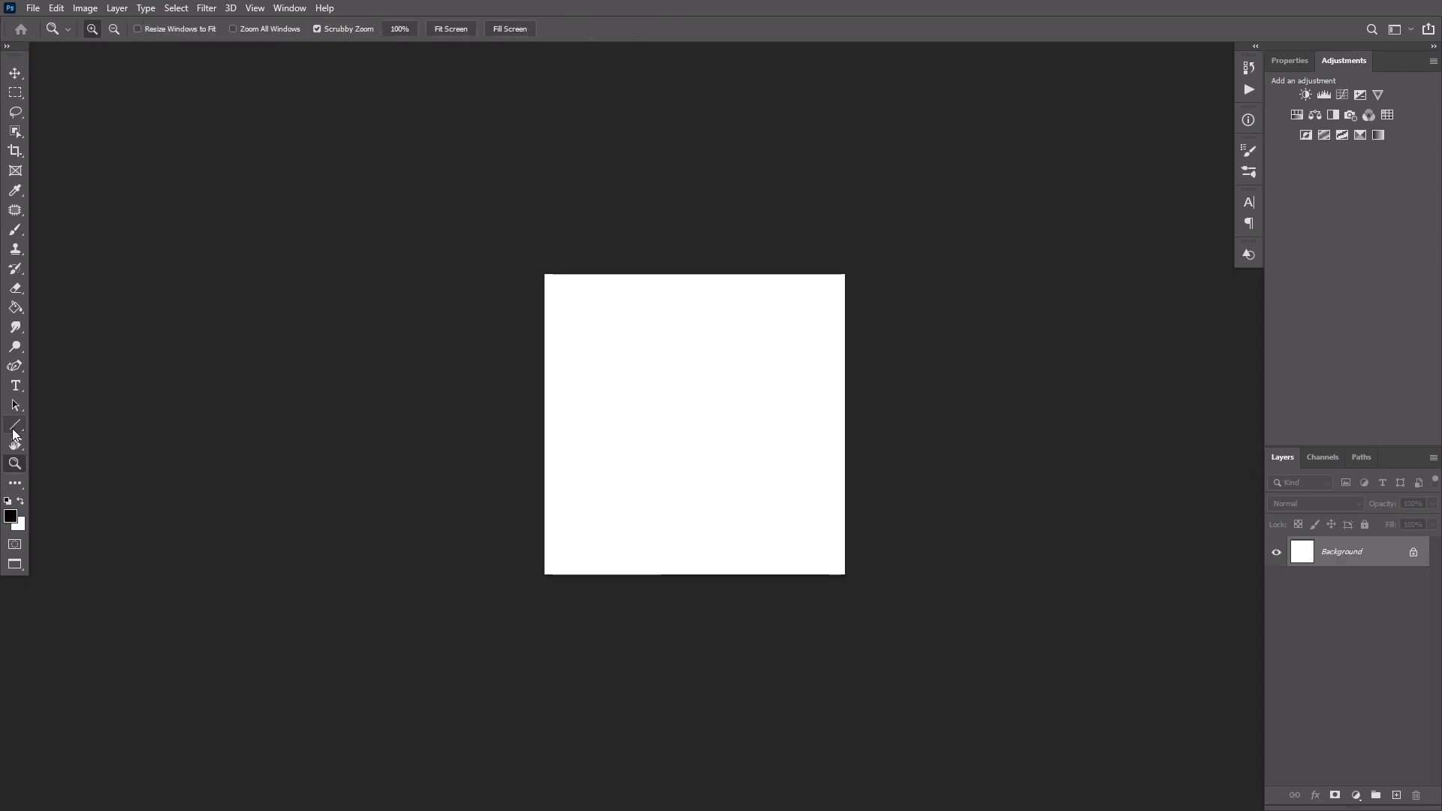
click(13, 427)
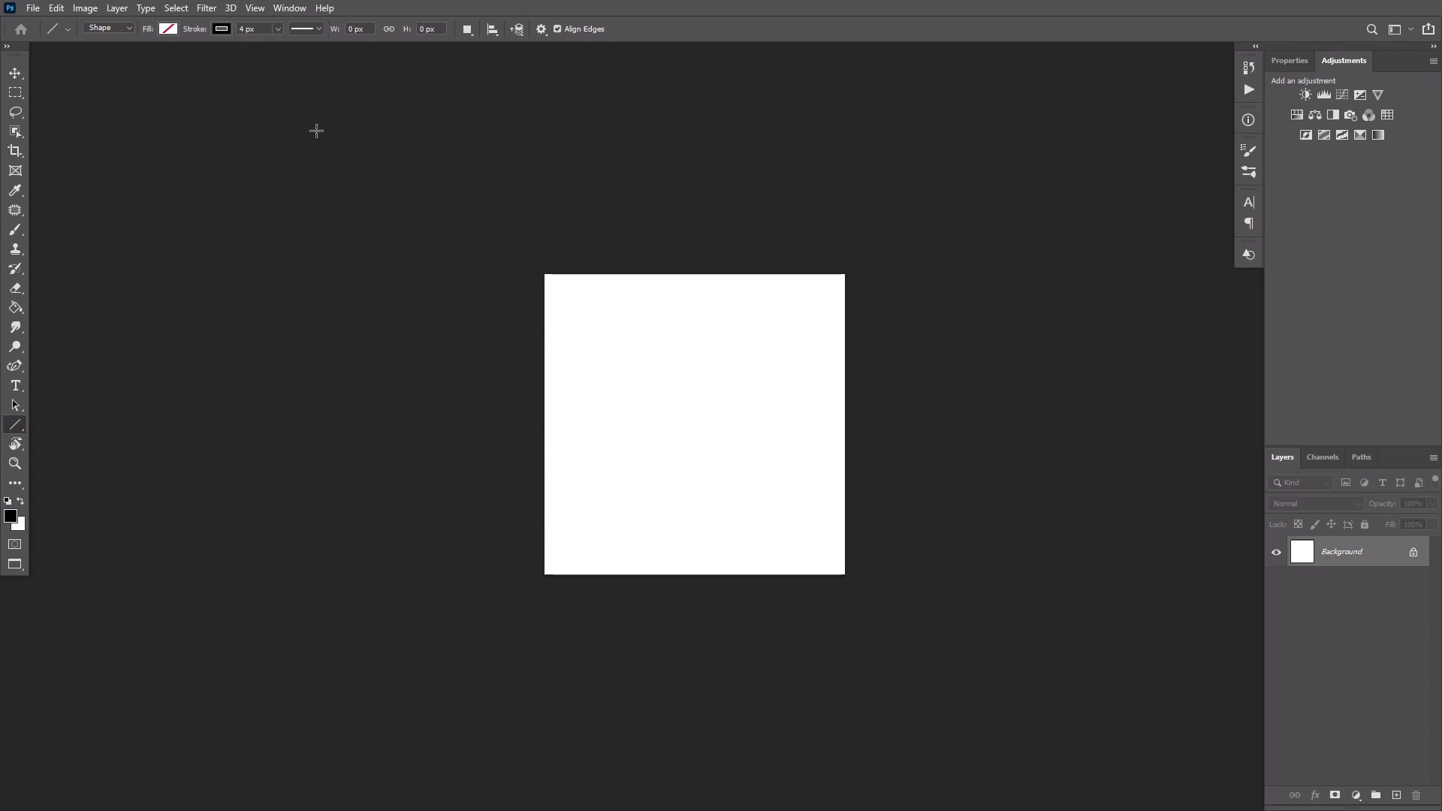
drag(684, 354, 688, 490)
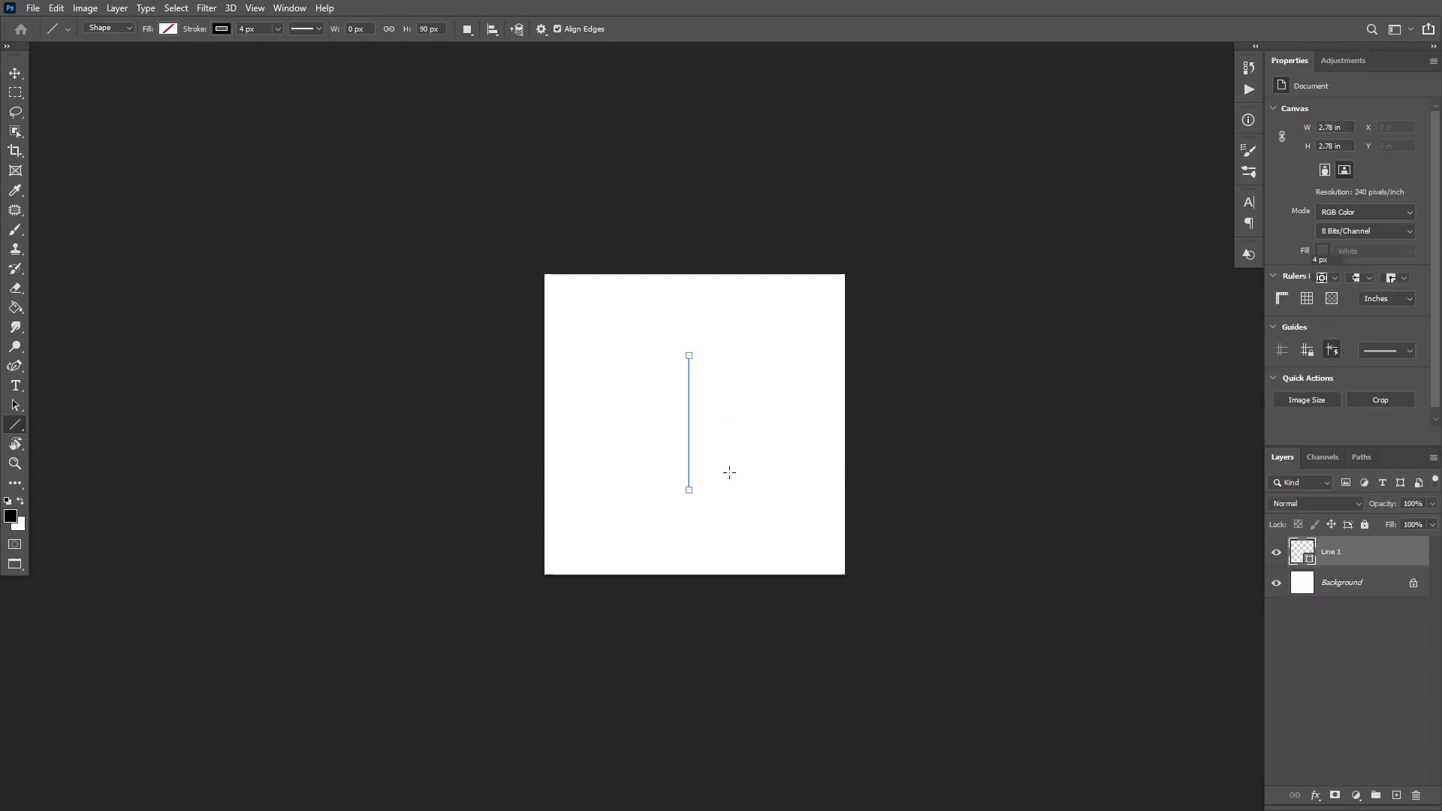
Define the drawn line as a brush preset named Stubble Temp
click(60, 9)
click(126, 415)
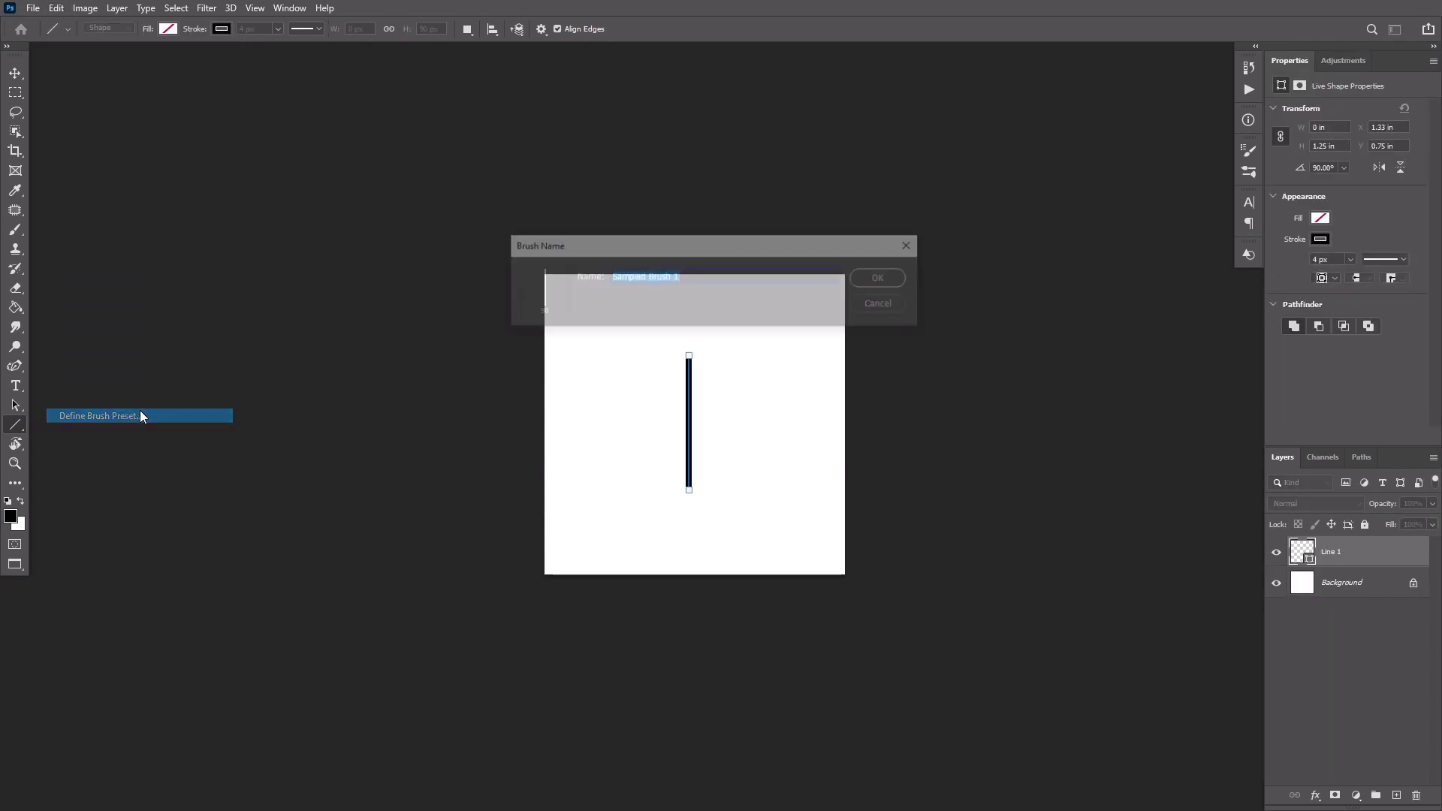
text(Stubble Temp)
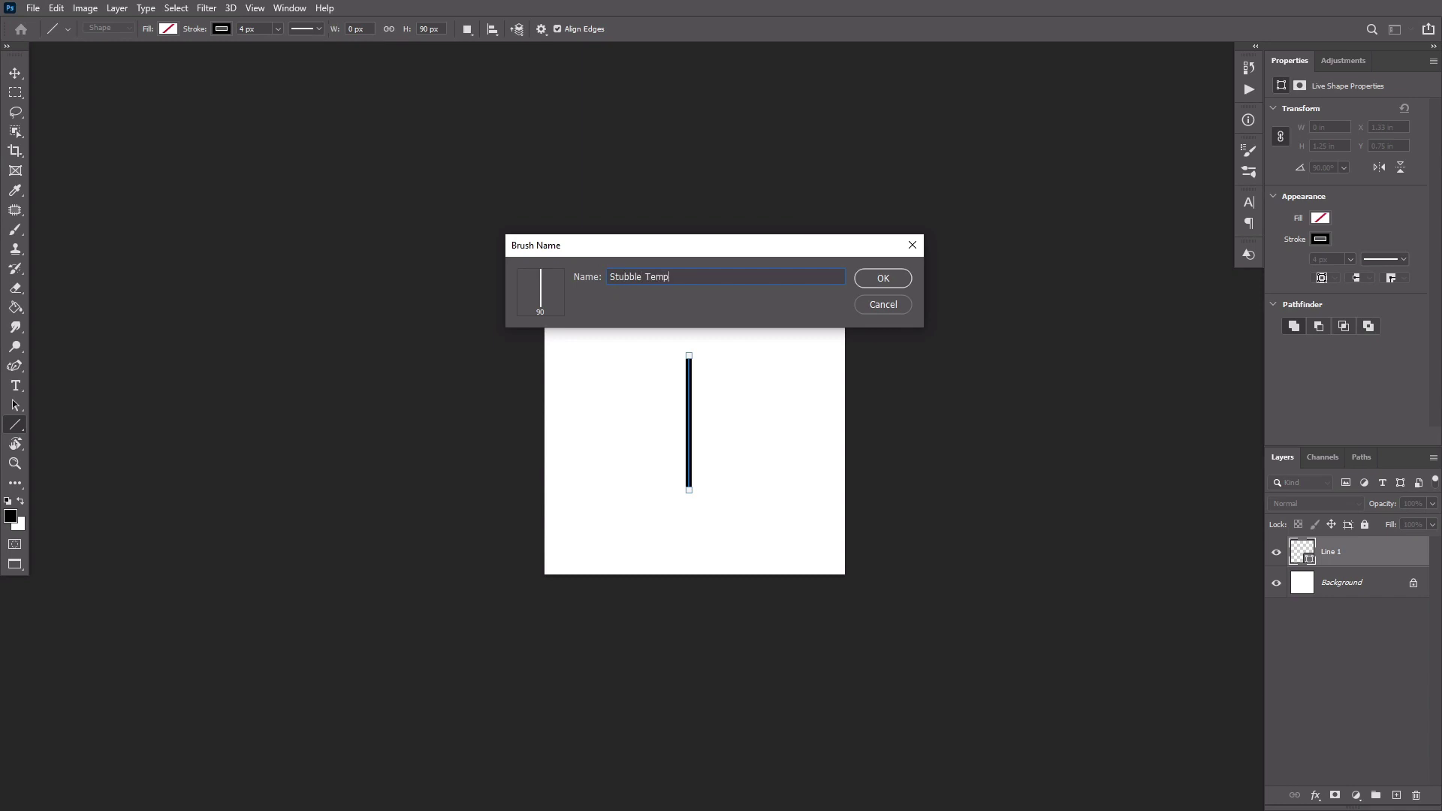
key(Return)
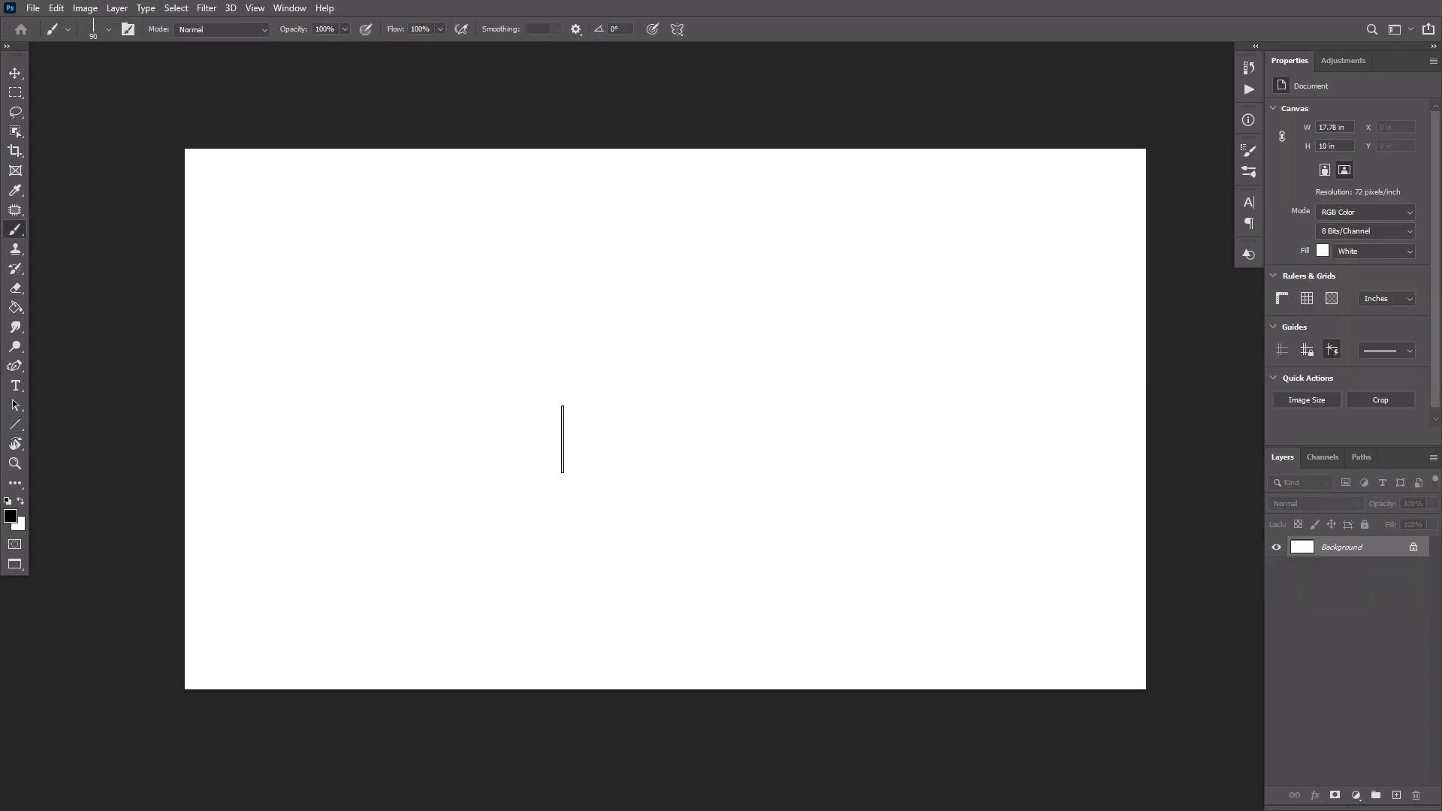
In the blank 1280 × 720 document, set the line brush tip to 50 px with 1000% spacing, and try it with a zigzag stroke that is undone
key(F5)
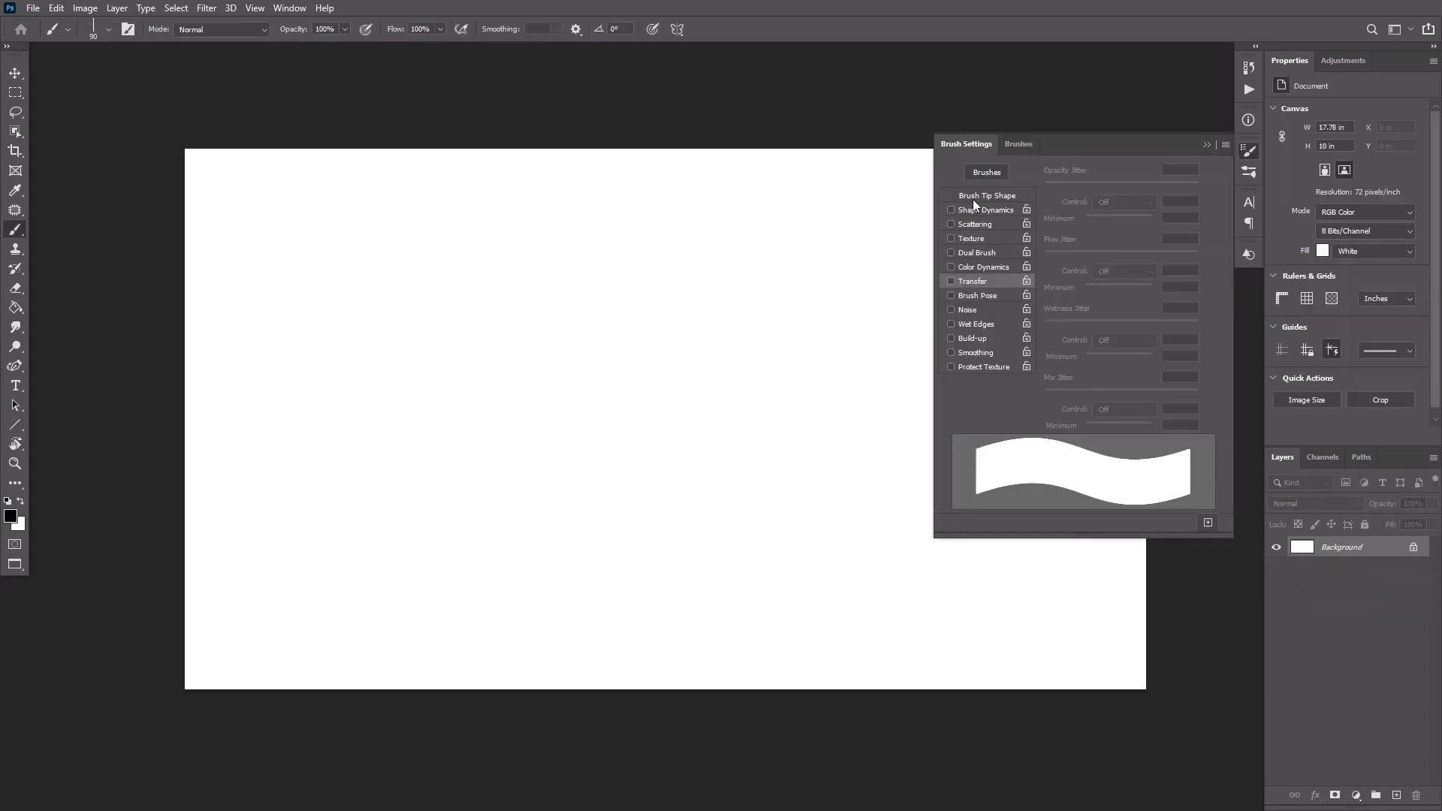
click(973, 196)
drag(1095, 279, 1081, 280)
drag(1052, 400, 1233, 400)
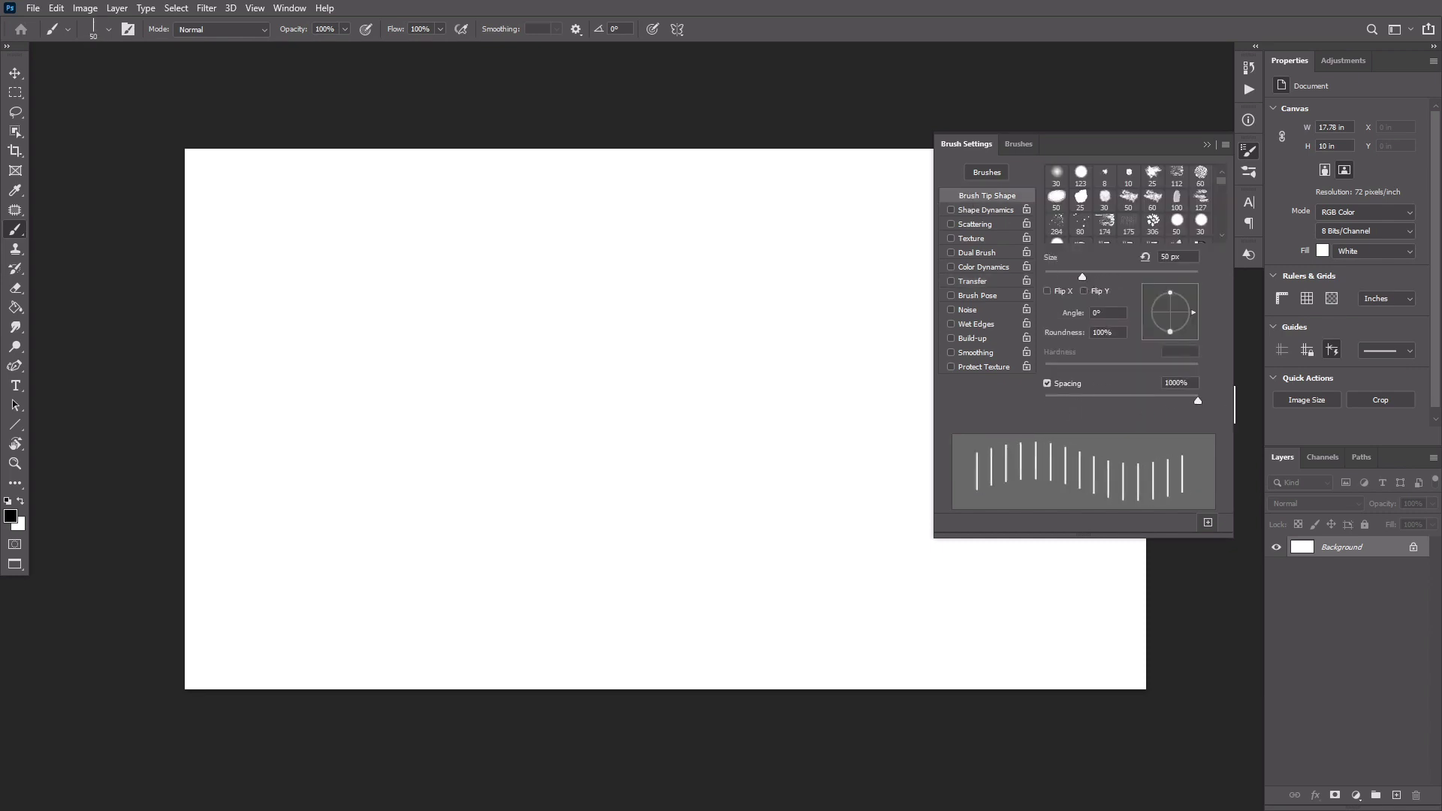
mouse_move(483, 382)
mouse_down()
mouse_move(589, 382)
mouse_move(701, 523)
mouse_move(758, 573)
mouse_up()
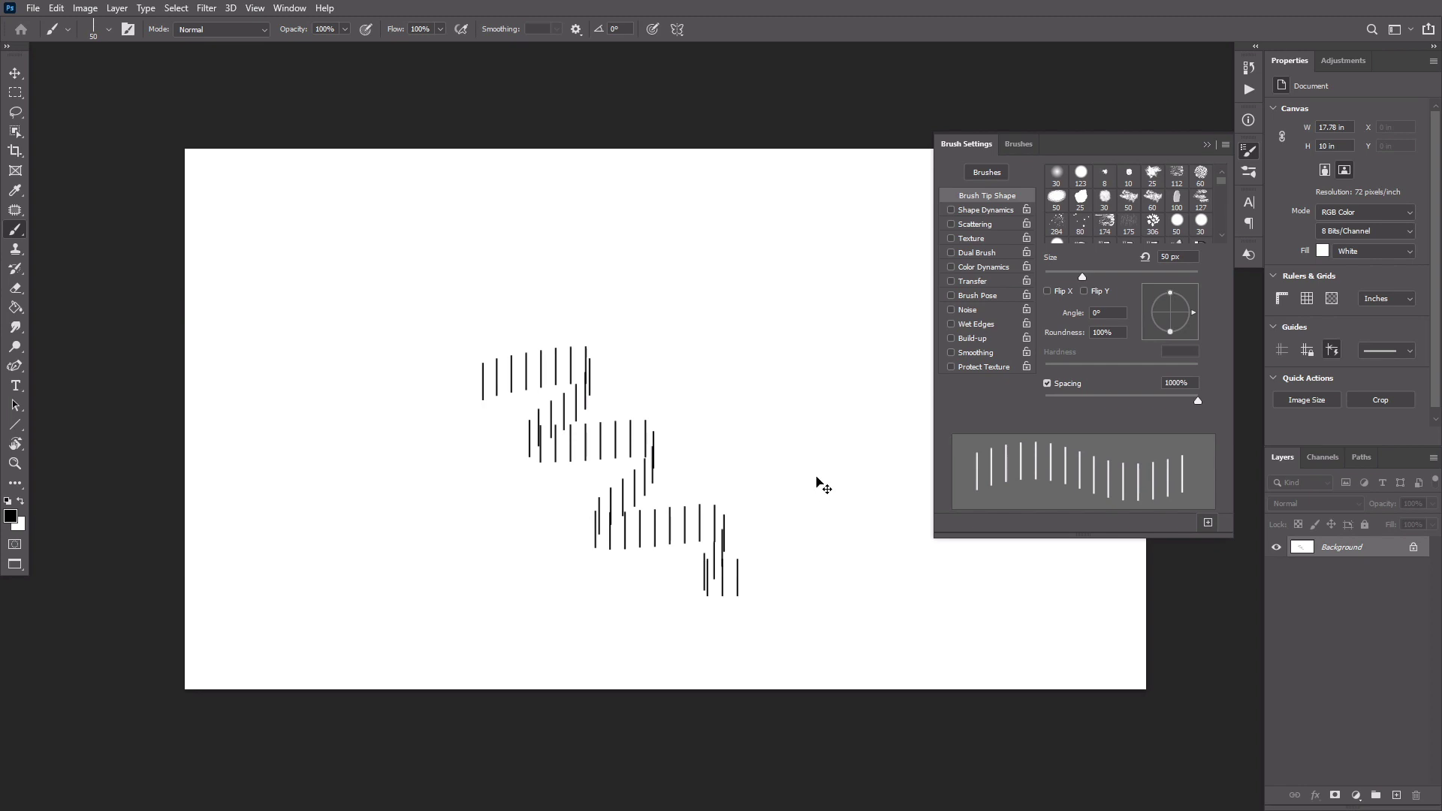
key(ctrl+z)
Enable Shape Dynamics with 100% size jitter for the stubble brush, and try it with a stroke that is undone
click(974, 212)
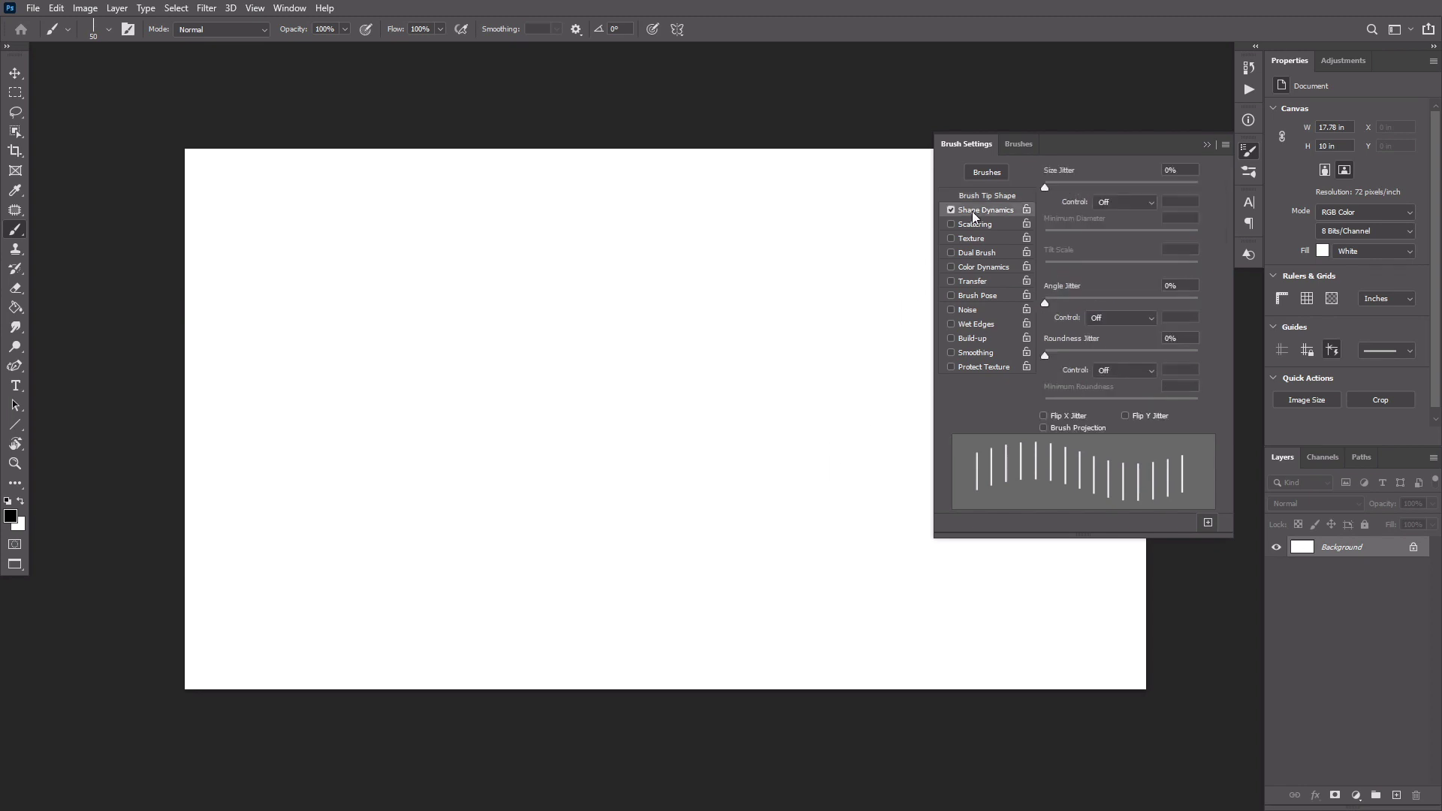
drag(1049, 187, 1197, 187)
mouse_move(499, 350)
mouse_down()
mouse_move(623, 342)
mouse_move(660, 493)
mouse_move(742, 557)
mouse_up()
key(ctrl+z)
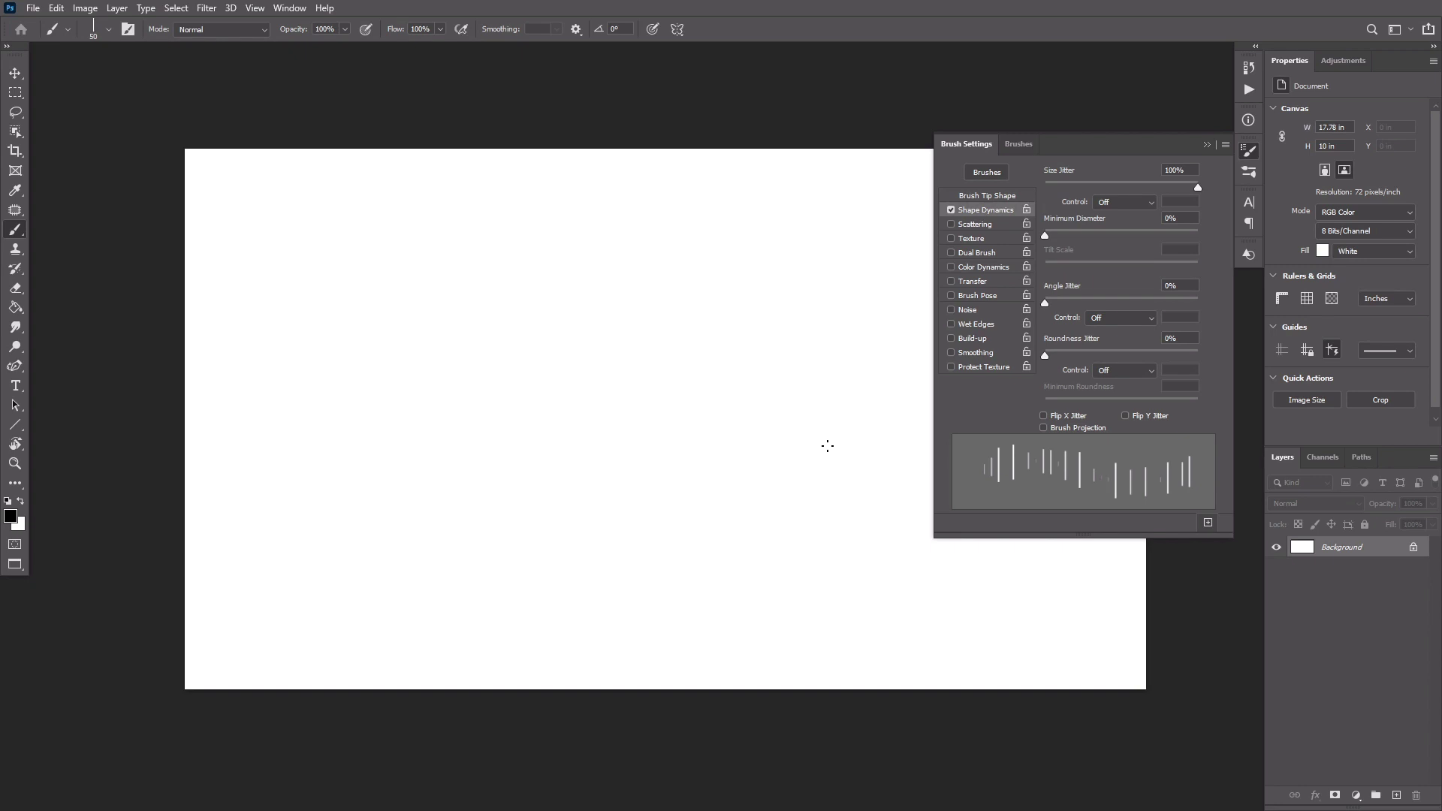
Enable Scattering at 93% for the stubble brush, and try it with a stroke that is undone
click(951, 224)
drag(1045, 185, 1062, 179)
mouse_move(526, 356)
mouse_down()
mouse_move(633, 456)
mouse_move(635, 508)
mouse_move(725, 473)
mouse_up()
key(ctrl+z)
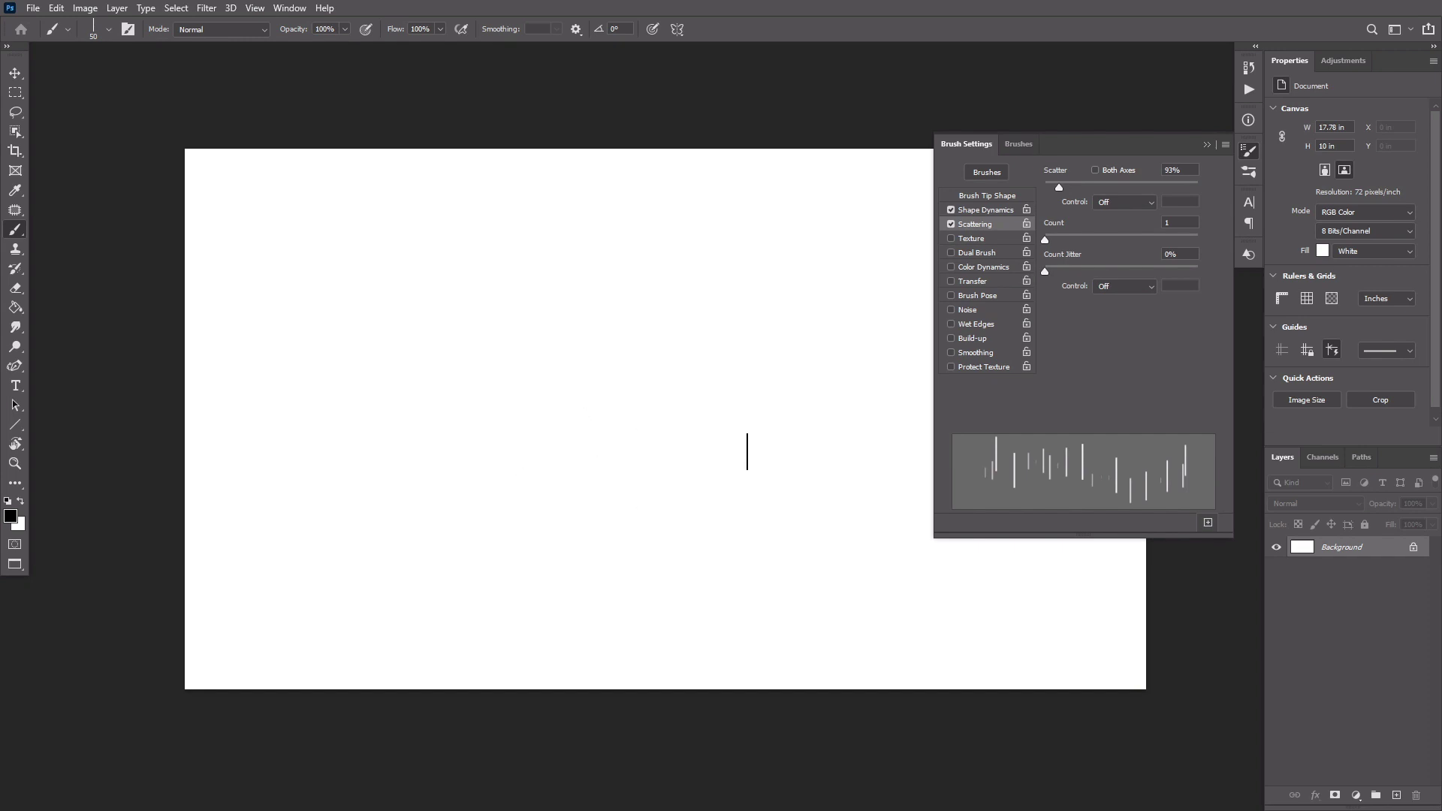
Enable Transfer with 100% opacity jitter and Noise for the stubble brush, and try it with strokes that are undone
click(972, 281)
mouse_move(525, 326)
mouse_down()
mouse_move(490, 382)
mouse_move(552, 435)
mouse_move(615, 474)
mouse_move(744, 473)
mouse_up()
key(ctrl+z)
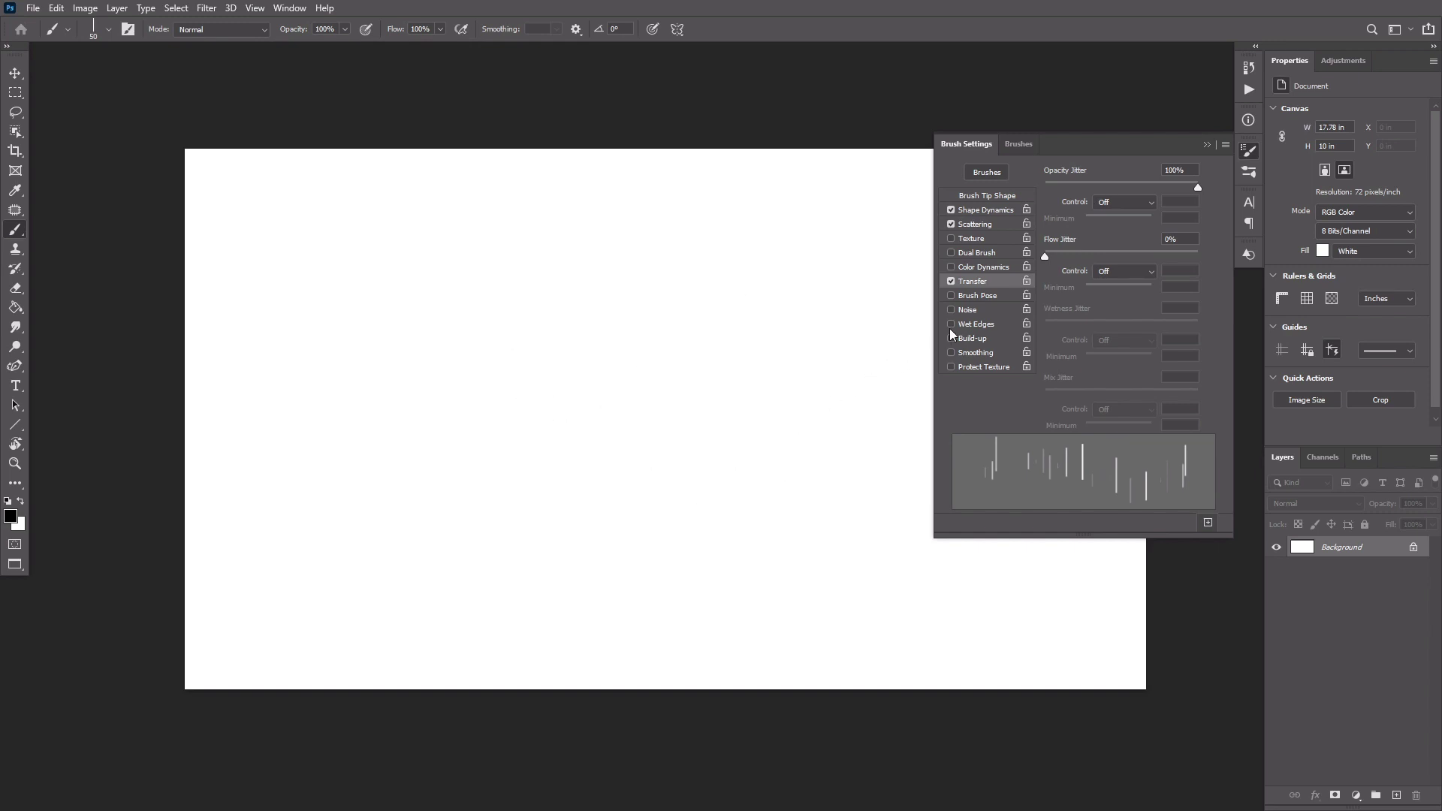
mouse_move(578, 372)
mouse_down()
mouse_move(666, 348)
mouse_move(653, 466)
mouse_move(779, 492)
mouse_up()
key(ctrl+z)
Save the brush as a new preset named Stubble with its size and tool settings but without colour
click(1206, 522)
text(Stubb)
click(592, 339)
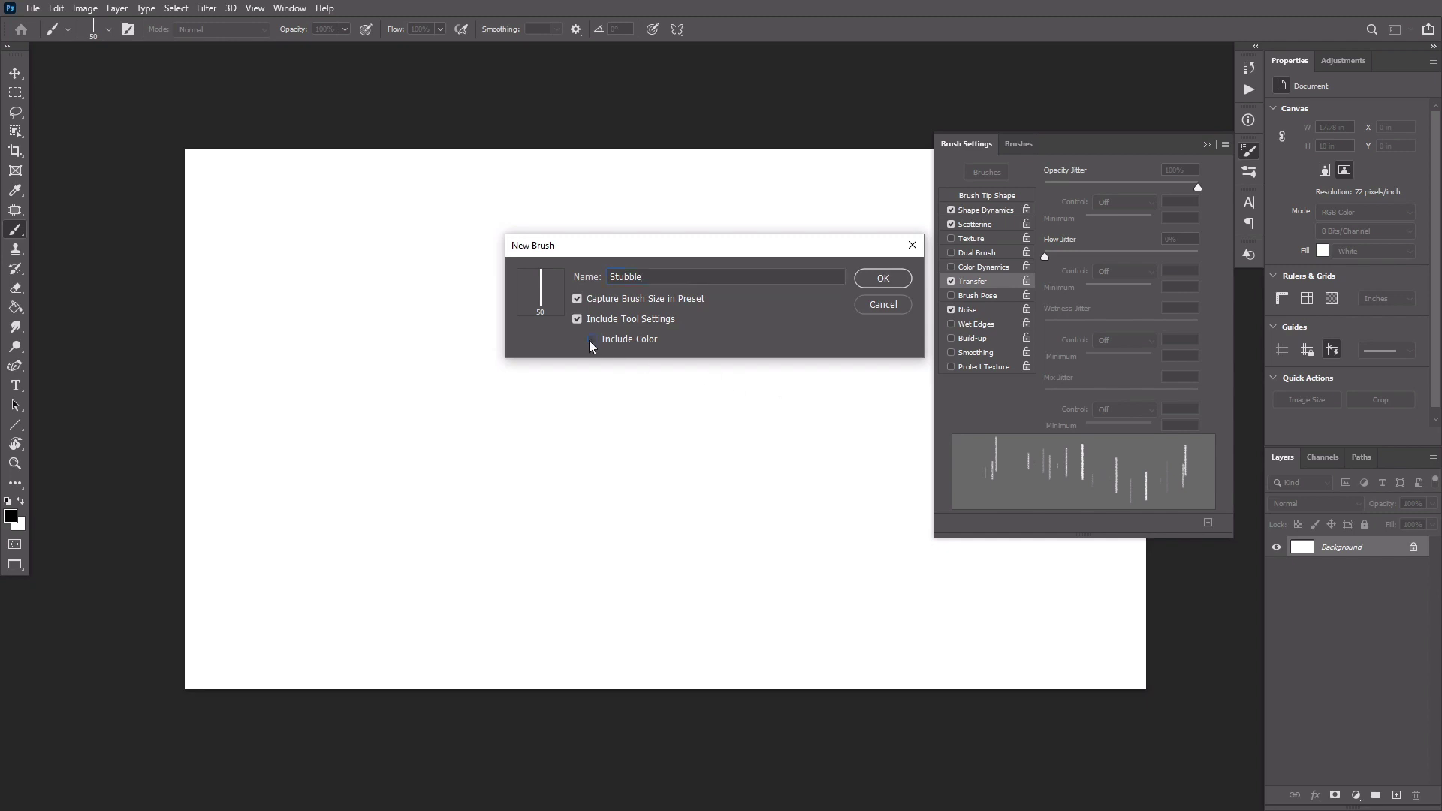
click(880, 279)
Delete the Stubble Temp brush from the presets and put the brush settings away
right_click(903, 549)
click(919, 571)
key(Return)
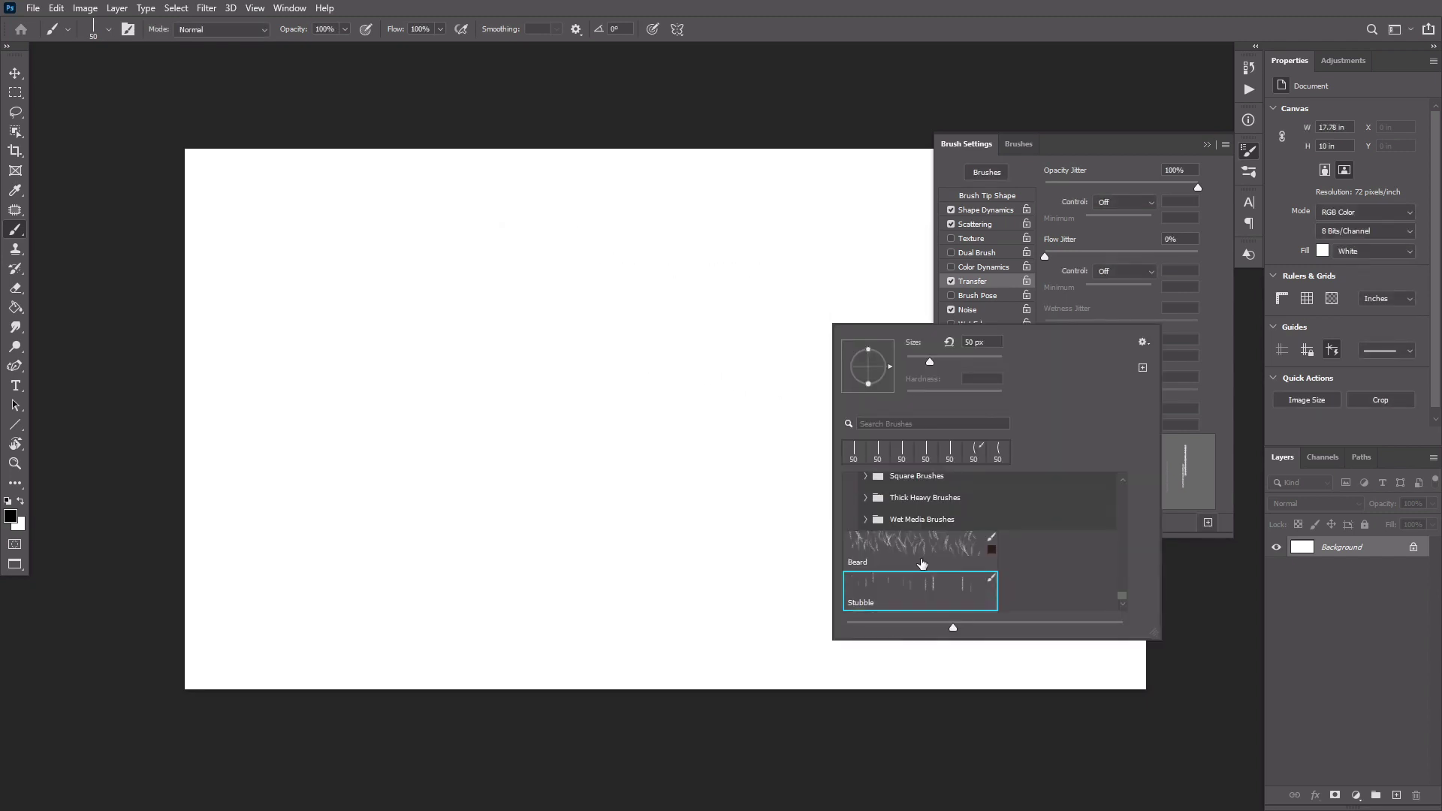
key(Return)
click(1206, 144)
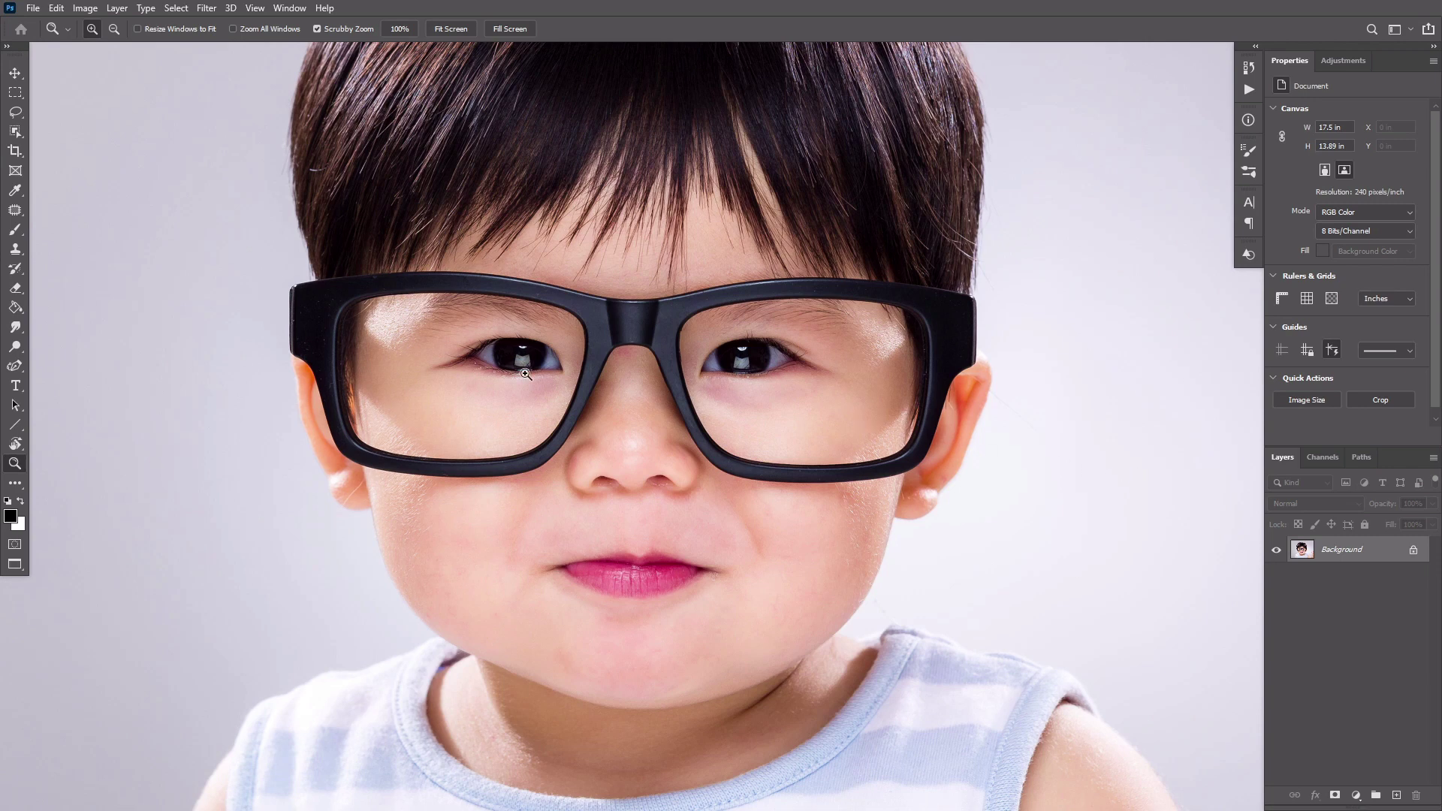
In the child's portrait, select the lower face with the Object Selection lasso and add a new layer named Beard masked to that selection
click(15, 132)
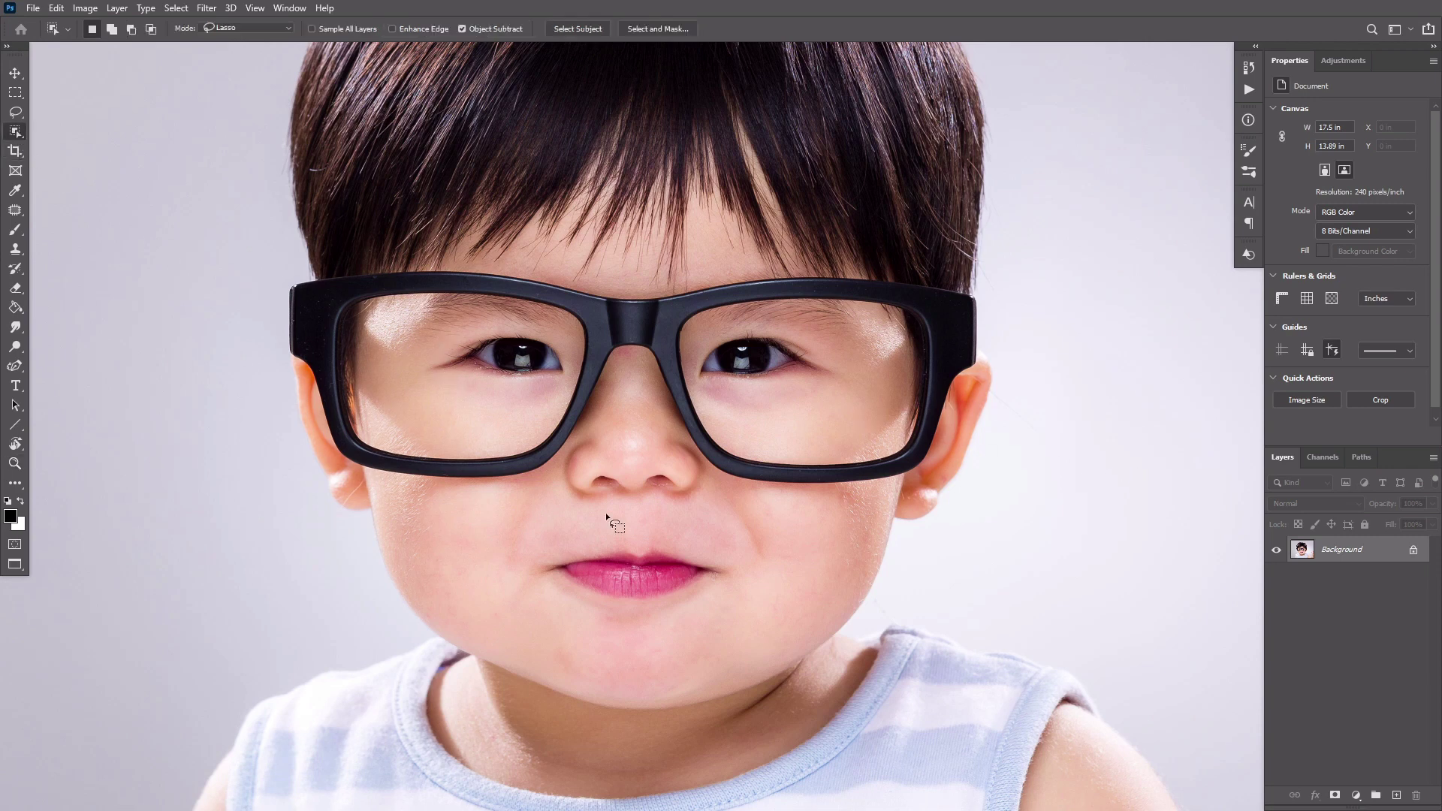
mouse_move(717, 451)
mouse_down()
mouse_move(836, 680)
mouse_move(380, 604)
mouse_move(676, 448)
mouse_move(702, 449)
mouse_up()
click(1394, 795)
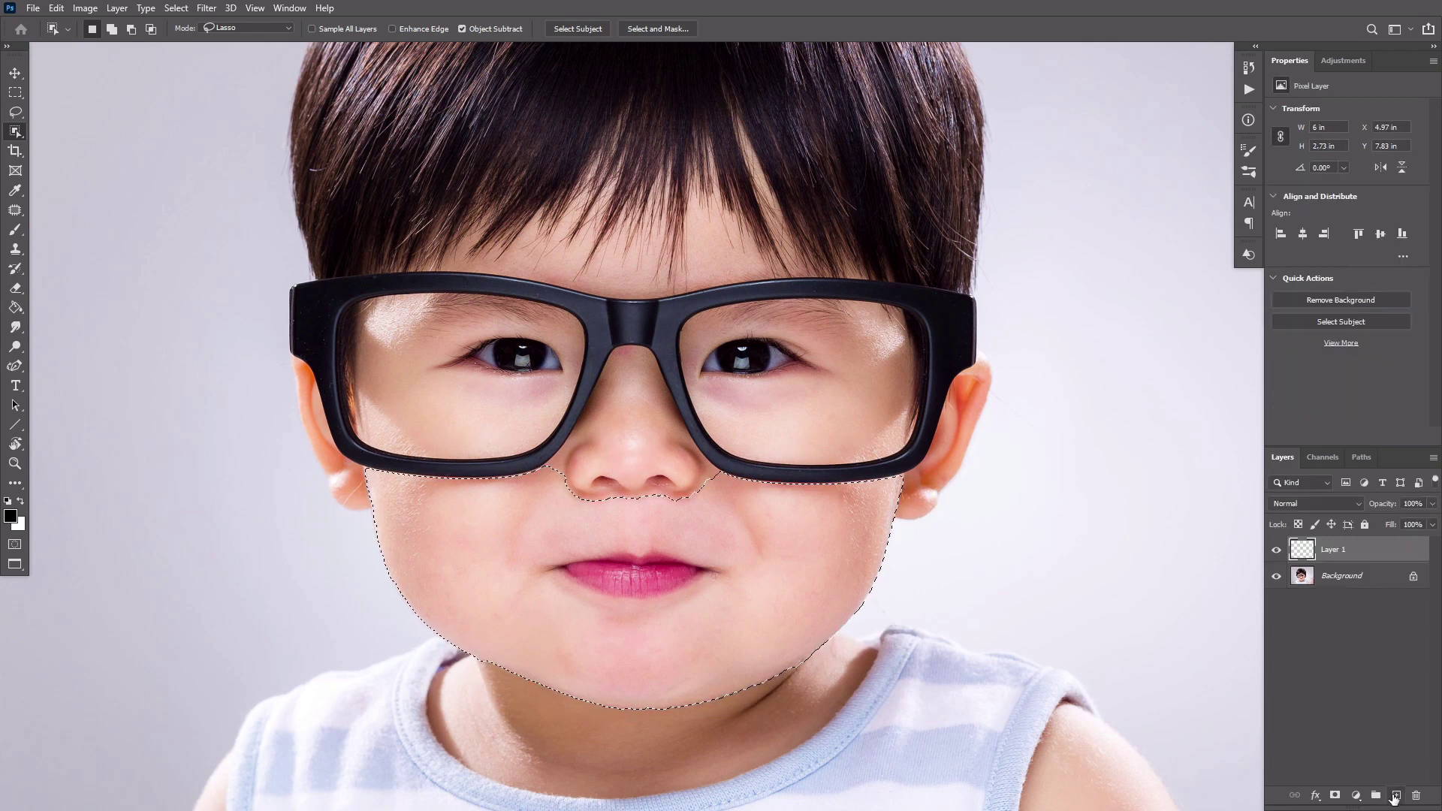
click(1335, 795)
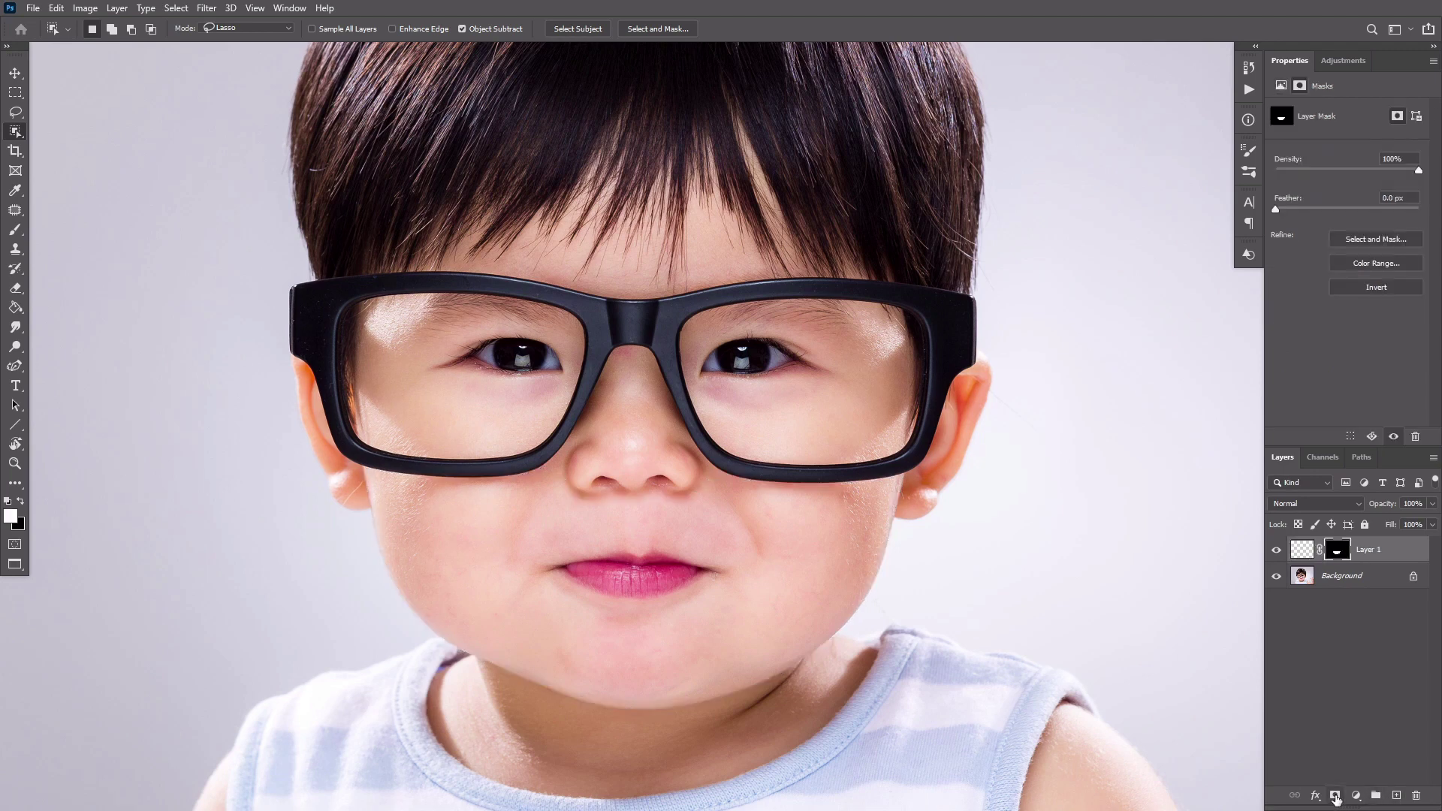
double_click(1375, 550)
key(Return)
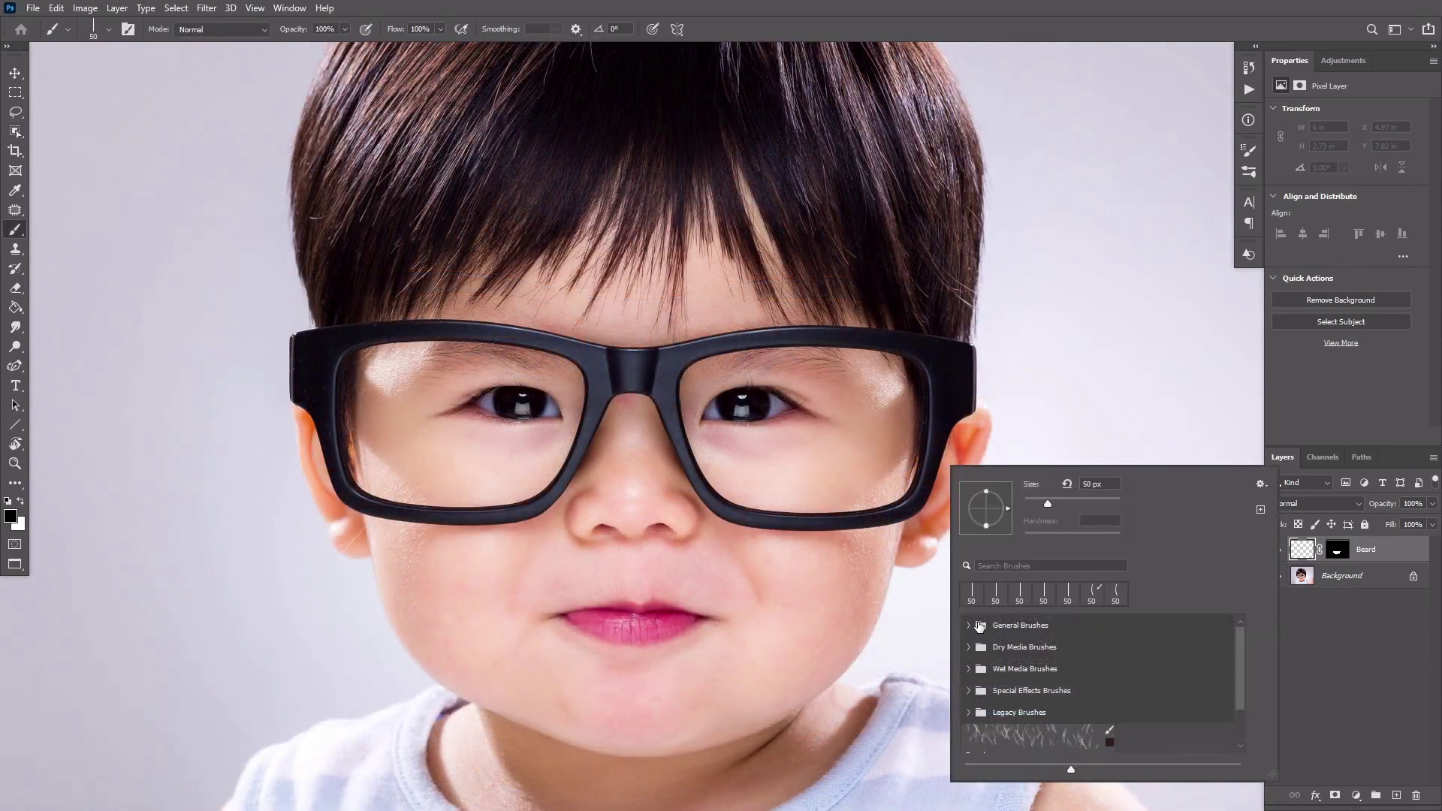
Paint the chin and jawline black on the Beard layer with a large soft round brush
click(972, 626)
click(1011, 652)
key(Return)
key(])
key(])
key(])
key(])
key(])
key(])
mouse_move(589, 725)
mouse_down()
mouse_move(679, 722)
mouse_move(423, 684)
mouse_up()
key(])
key(])
key(])
key(])
key(])
key(])
key(])
mouse_move(428, 617)
mouse_down()
mouse_move(661, 744)
mouse_move(857, 628)
mouse_move(697, 720)
mouse_up()
Paint a moustache above the lips and a small patch below the lower lip with a smaller soft brush
key([)
key([)
key([)
key([)
key([)
key([)
key([)
mouse_move(624, 565)
mouse_down()
mouse_move(521, 592)
mouse_move(654, 568)
mouse_move(766, 608)
mouse_up()
drag(630, 570, 485, 617)
mouse_move(633, 705)
mouse_down()
mouse_move(626, 663)
mouse_move(635, 687)
mouse_up()
Fill out both sides of the beard along the jaw and lower cheeks with a larger soft brush
key(])
key(])
key(])
key(])
key(])
drag(480, 664, 413, 612)
mouse_move(852, 605)
mouse_down()
mouse_move(788, 633)
mouse_move(734, 696)
mouse_up()
key([)
drag(792, 628, 892, 597)
drag(383, 605, 381, 628)
drag(916, 717, 1029, 682)
Blend the Beard layer into the skin by splitting the Underlying Layer highlights in Blend If to 88 / 255
double_click(1393, 557)
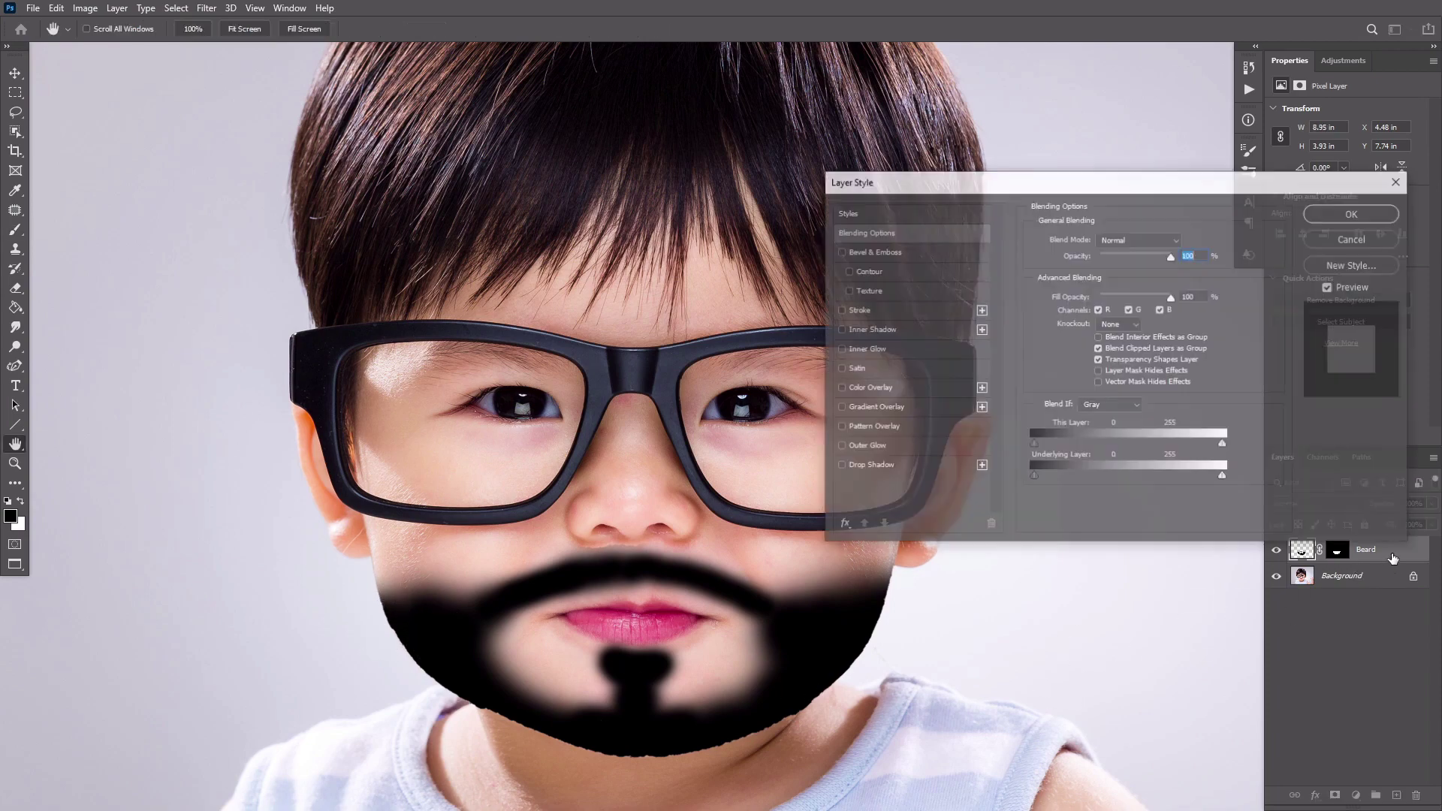
drag(1224, 481, 1104, 478)
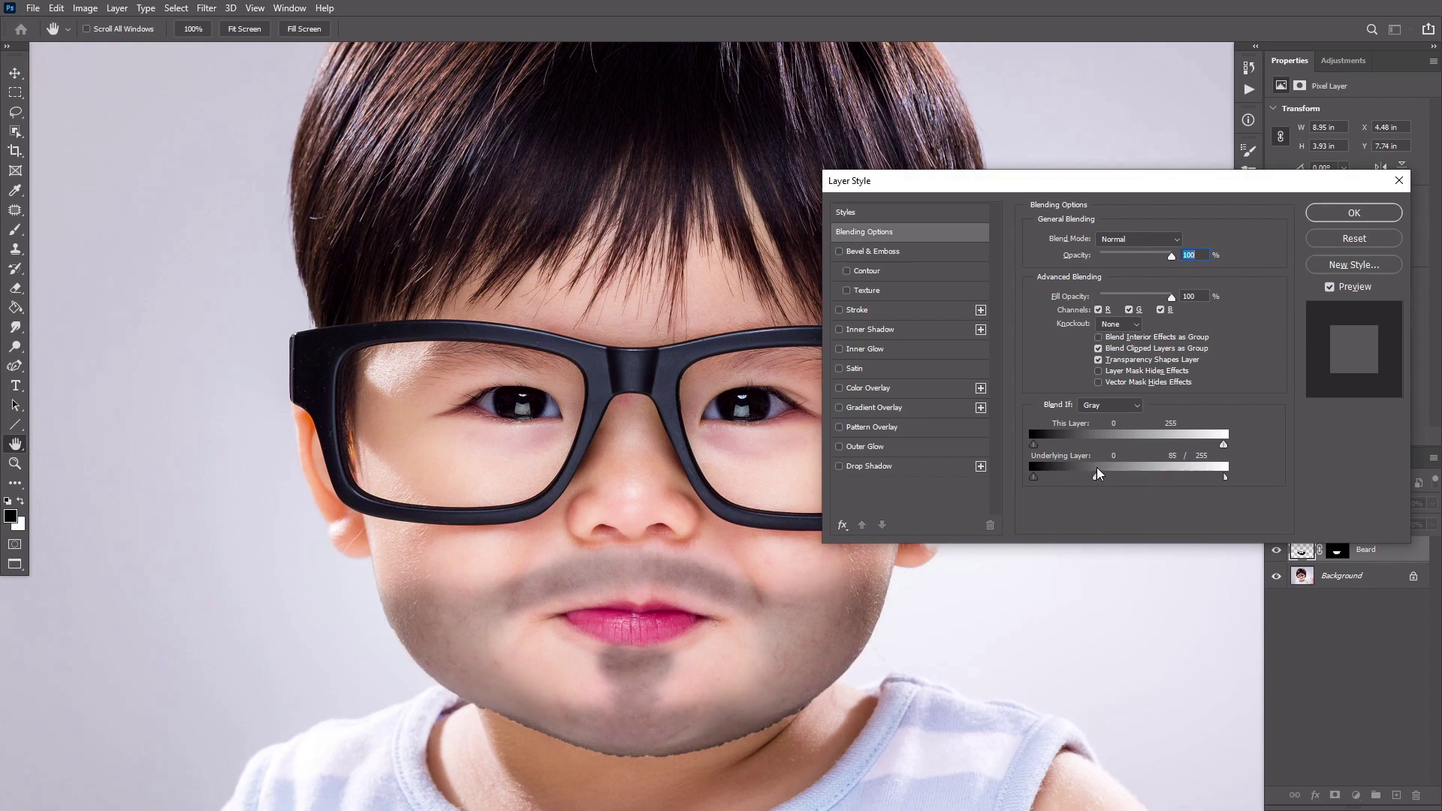
click(1354, 213)
Add a new layer named Detailed Hair above the Beard layer and copy the Beard layer's mask to it
key(b)
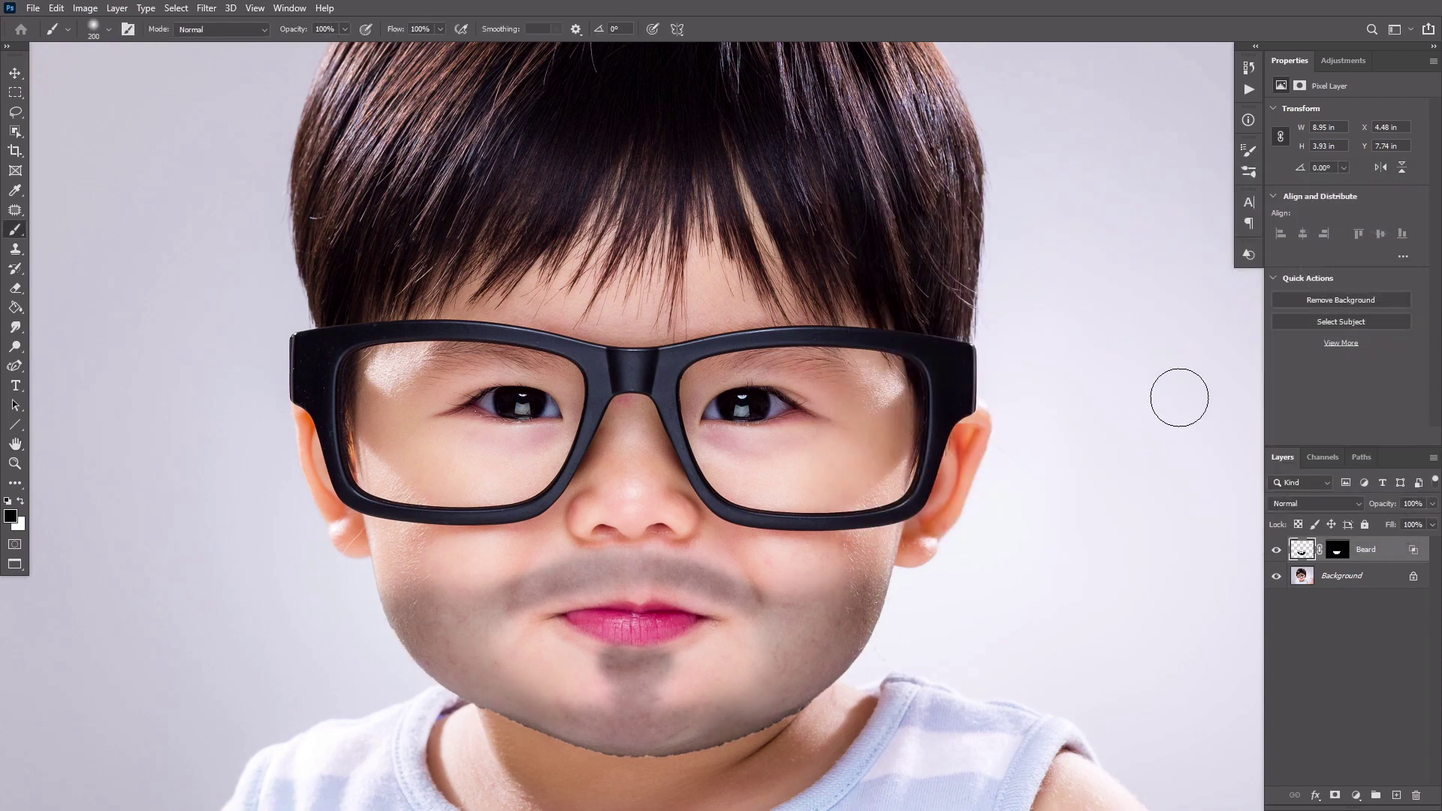
click(1396, 794)
double_click(1333, 551)
key(Return)
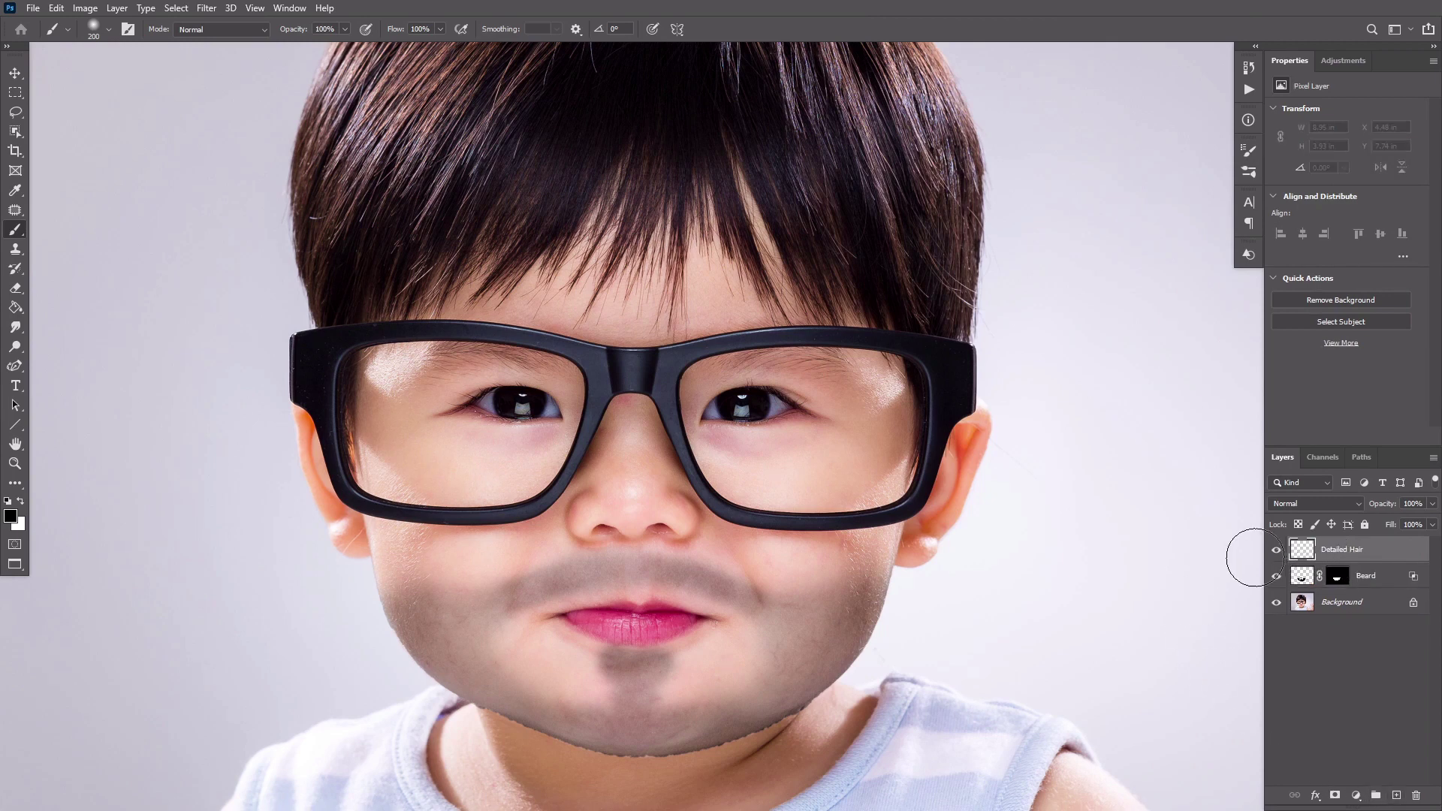
drag(1339, 578, 1340, 552)
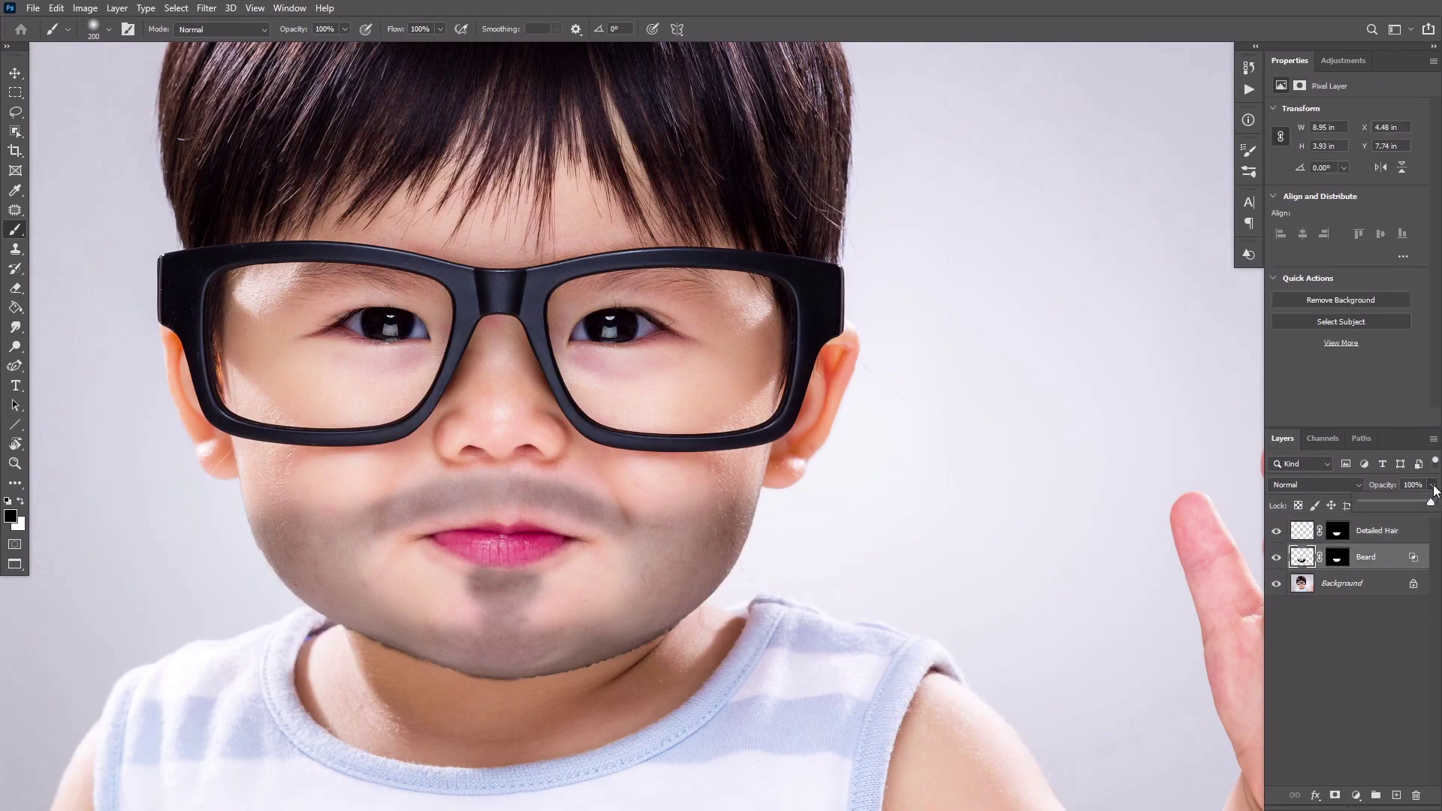
Lower the Beard layer's opacity to 84%
drag(1431, 503, 1421, 506)
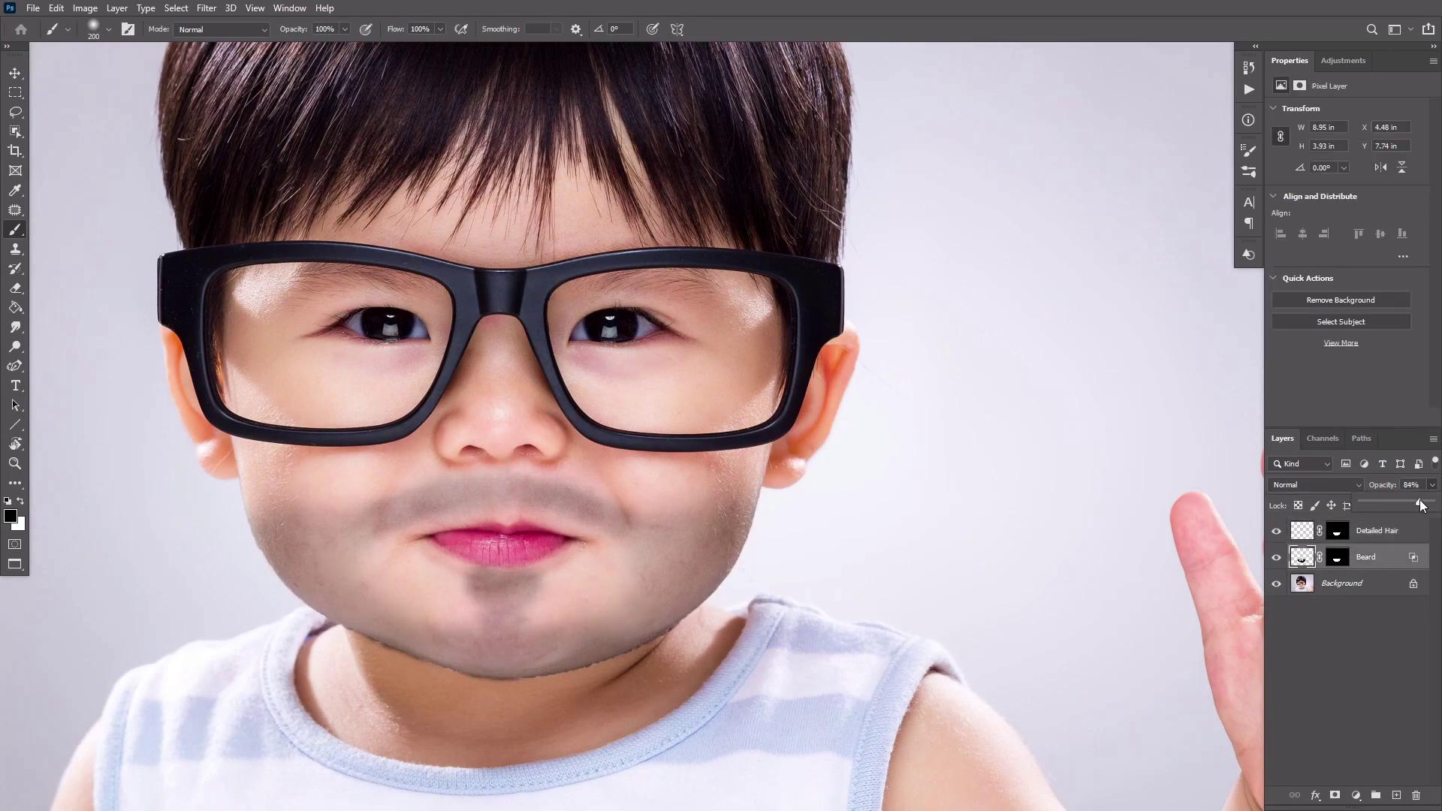
Select the Detailed Hair layer, choose the Beard brush at 50 px and set the foreground colour to dark brown 523829
click(1349, 642)
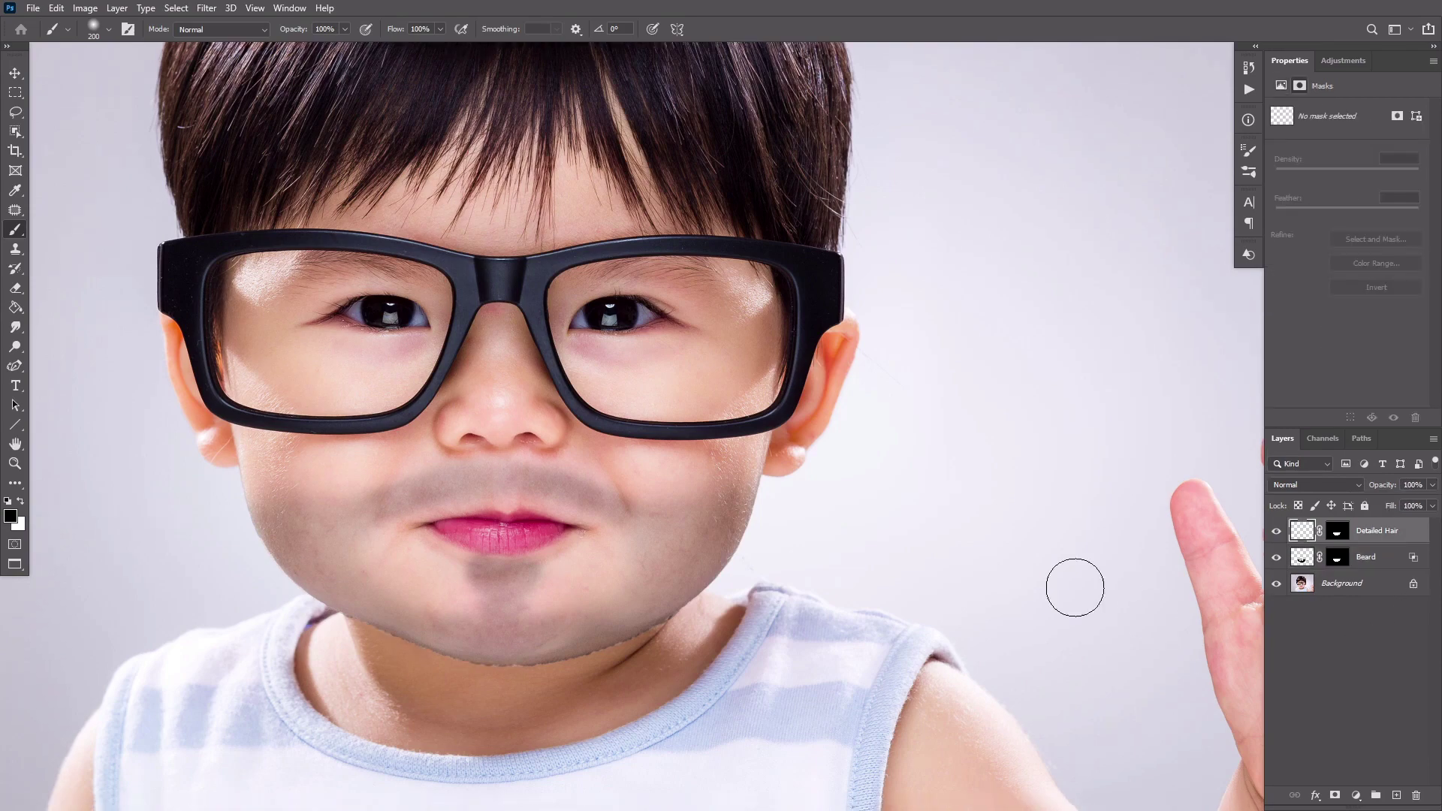
right_click(1075, 586)
click(1112, 693)
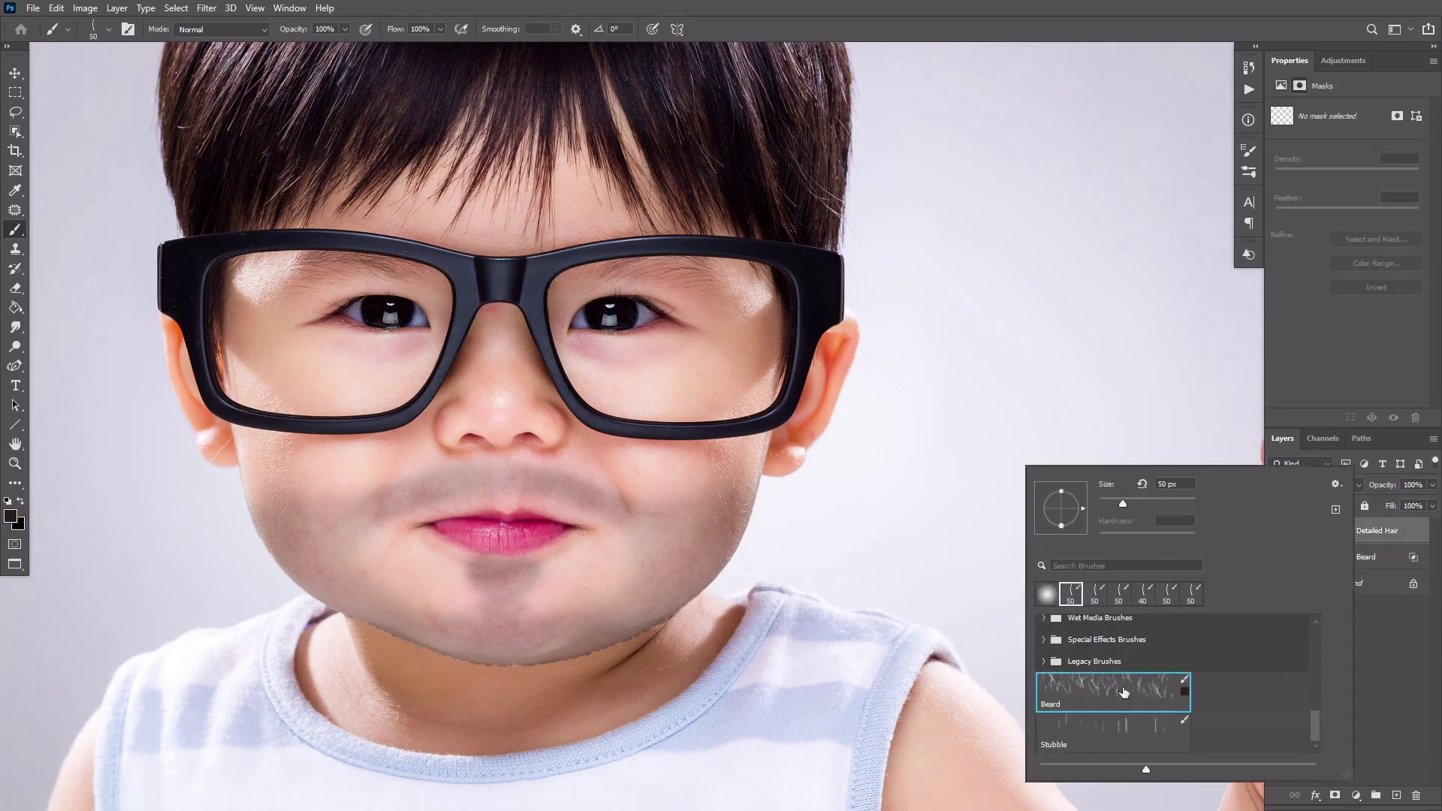
key(Return)
click(11, 516)
drag(1146, 586, 1139, 570)
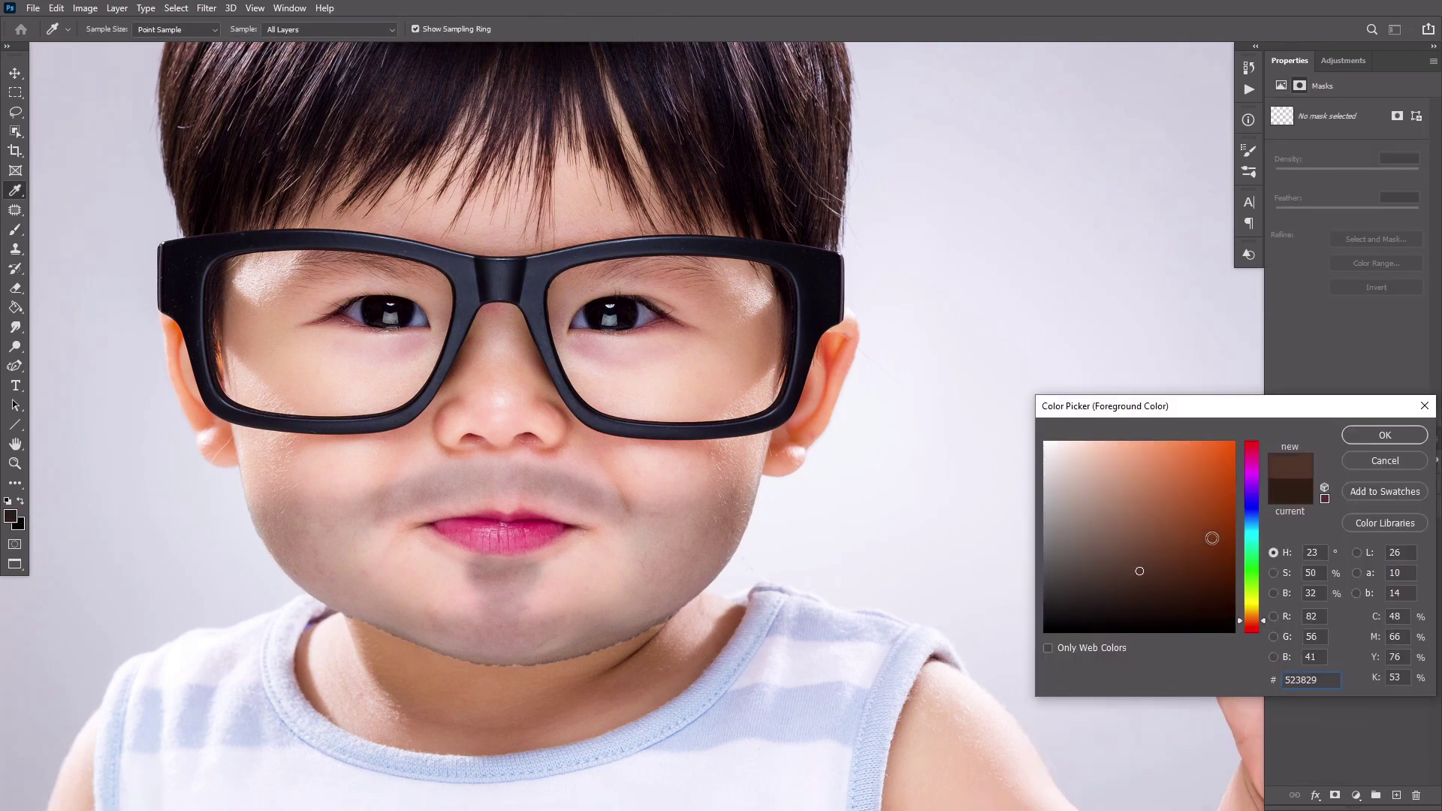
click(1374, 436)
Paint beard hairs along the left jaw from the cheek down to the chin
drag(285, 536, 397, 617)
mouse_move(270, 543)
mouse_down()
mouse_move(310, 577)
mouse_move(301, 529)
mouse_move(349, 548)
mouse_move(458, 644)
mouse_up()
drag(339, 577, 375, 599)
Paint hairs from the left cheek into the left half of the moustache, rotating the brush tip to -37° and -21°
key(F5)
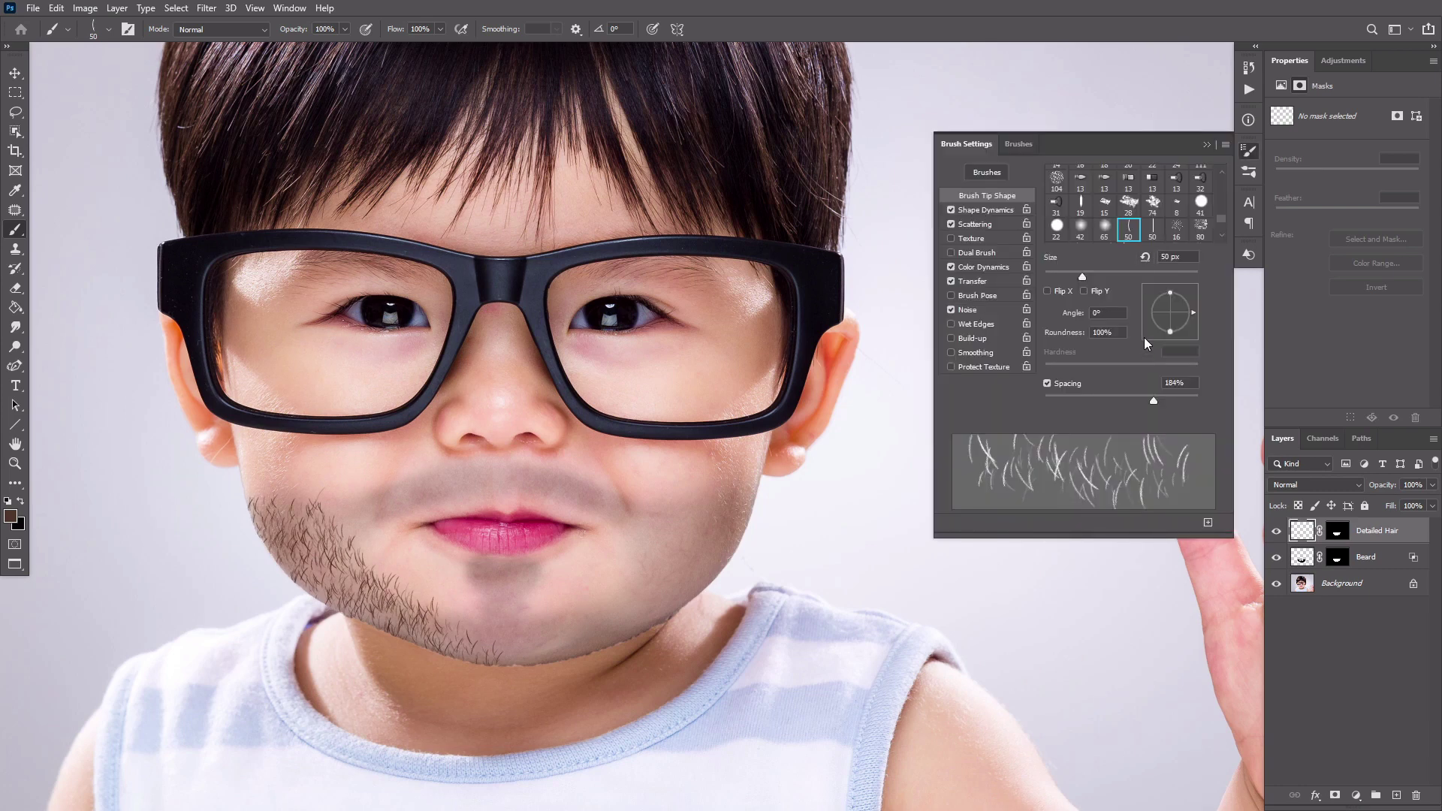
drag(1194, 309, 1189, 326)
mouse_move(371, 528)
mouse_down()
mouse_move(401, 521)
mouse_move(384, 508)
mouse_move(345, 516)
mouse_move(374, 505)
mouse_up()
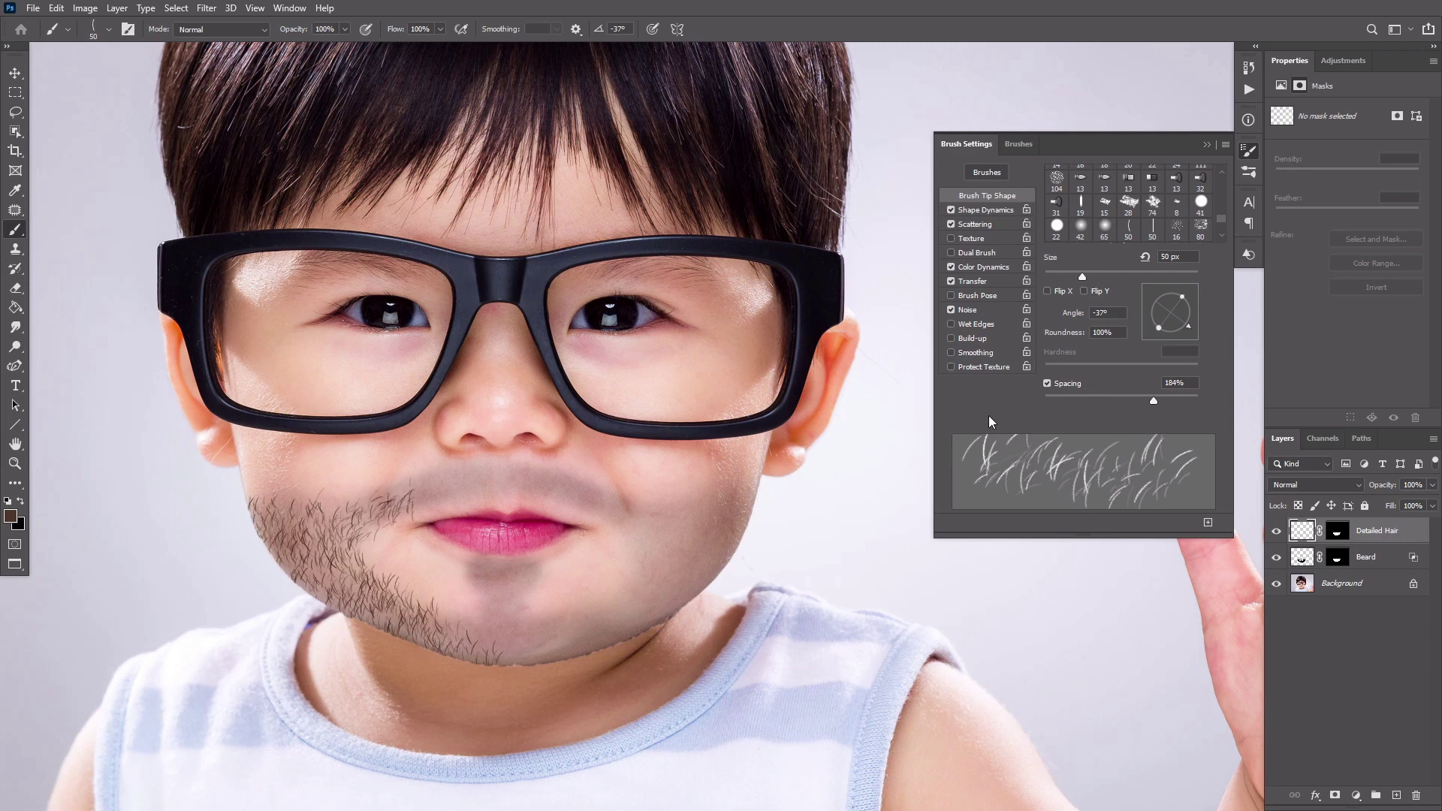
drag(1188, 323, 1192, 319)
drag(421, 493, 466, 488)
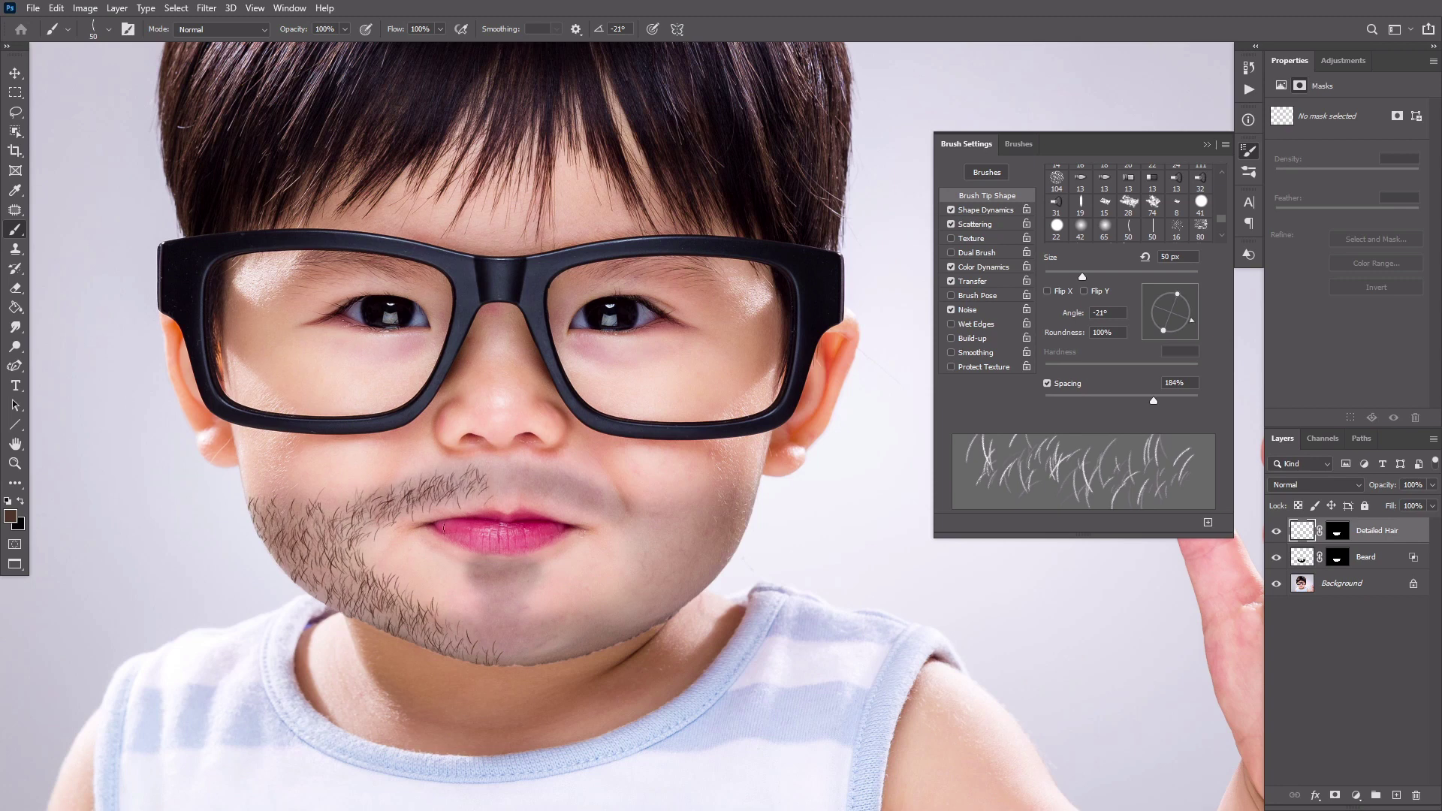
Flip the brush tip horizontally, set its angle to 34° and paint the right half of the moustache
click(1050, 291)
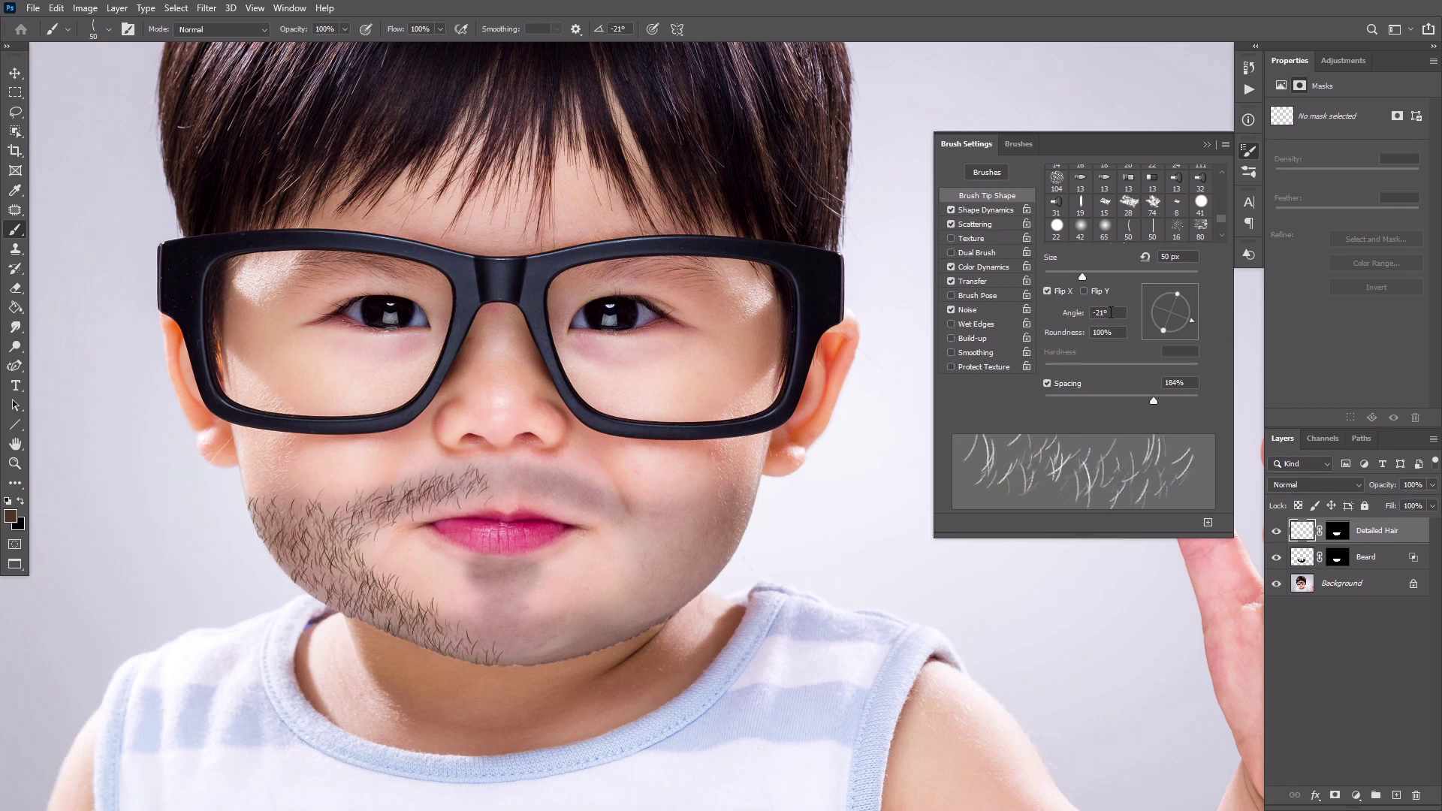
drag(1192, 319, 1191, 300)
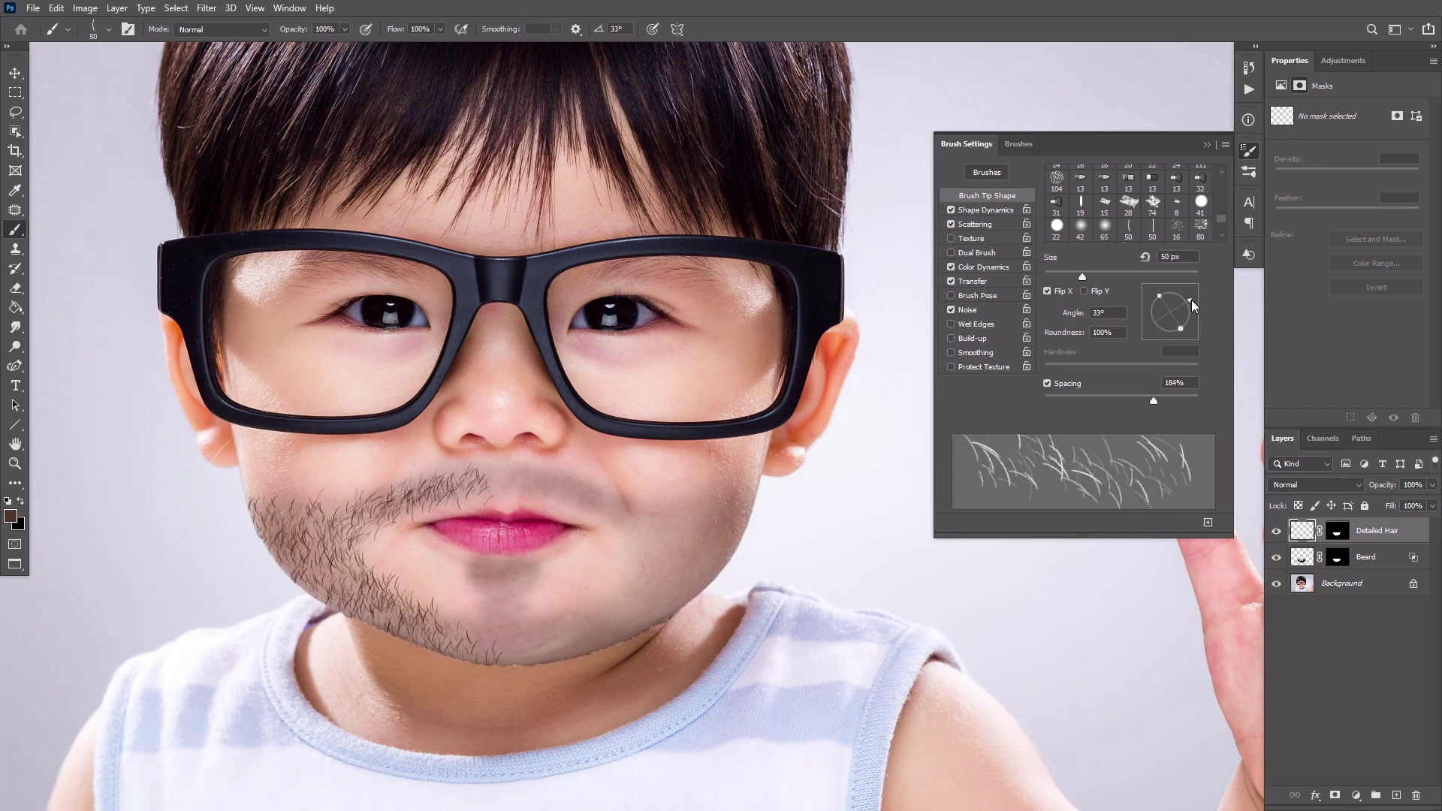
mouse_move(586, 497)
mouse_down()
mouse_move(500, 475)
mouse_move(591, 495)
mouse_move(639, 528)
mouse_up()
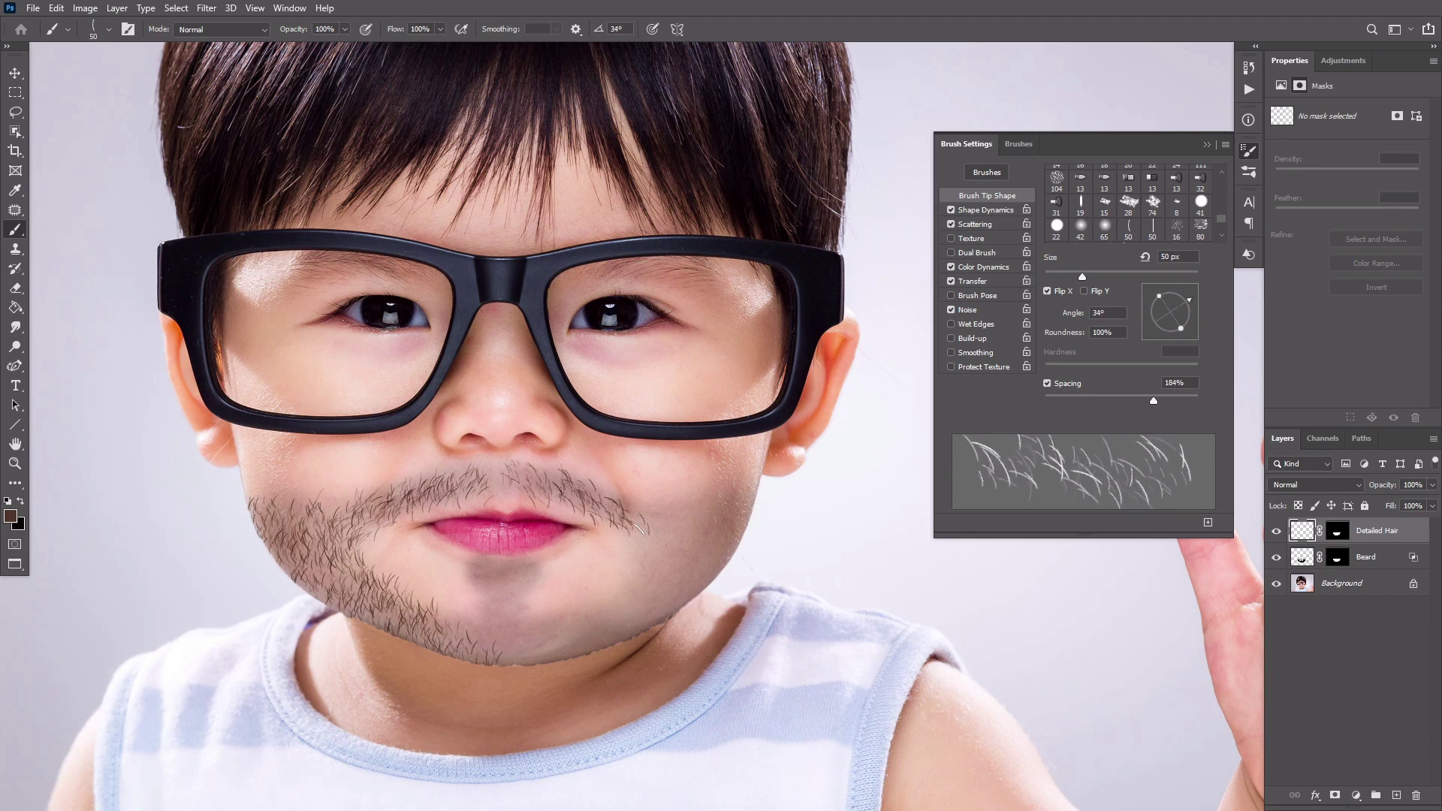
Paint hairs over the right cheek and along the right jaw to the chin, adjusting the tip angle to follow the face
drag(1189, 300, 1192, 320)
mouse_move(637, 510)
mouse_down()
mouse_move(647, 550)
mouse_move(709, 582)
mouse_up()
mouse_move(739, 507)
mouse_down()
mouse_move(661, 612)
mouse_move(753, 482)
mouse_up()
click(1192, 315)
mouse_move(660, 526)
mouse_down()
mouse_move(687, 571)
mouse_move(623, 609)
mouse_move(496, 642)
mouse_up()
Fill the centre of the moustache and, with the horizontal flip off, paint the goatee from below the lower lip to the chin
key([)
click(1194, 311)
mouse_move(512, 475)
mouse_down()
mouse_move(519, 492)
mouse_move(485, 473)
mouse_move(477, 484)
mouse_up()
click(1047, 290)
mouse_move(484, 571)
mouse_down()
mouse_move(520, 612)
mouse_move(493, 616)
mouse_move(537, 613)
mouse_move(494, 607)
mouse_move(475, 640)
mouse_up()
Thicken the beard with further hair strokes from one cheek along the jaw to the other, varying the tip angle
key(Right)
key(])
key(Right)
click(1188, 311)
click(1190, 302)
mouse_move(261, 520)
mouse_down()
mouse_move(299, 582)
mouse_move(357, 612)
mouse_move(284, 563)
mouse_move(342, 606)
mouse_move(255, 512)
mouse_move(334, 604)
mouse_move(488, 654)
mouse_move(653, 620)
mouse_move(737, 548)
mouse_move(764, 497)
mouse_move(745, 518)
mouse_up()
Thicken the patch below the lower lip with the Beard brush reduced to 35 px at an angle of -1°
key(shift+Right)
key(Right)
key(Right)
key(Right)
click(1047, 291)
click(1190, 315)
click(1193, 313)
click(523, 577)
key(bracketleft)
key(bracketleft)
key(bracketleft)
click(511, 570)
click(508, 572)
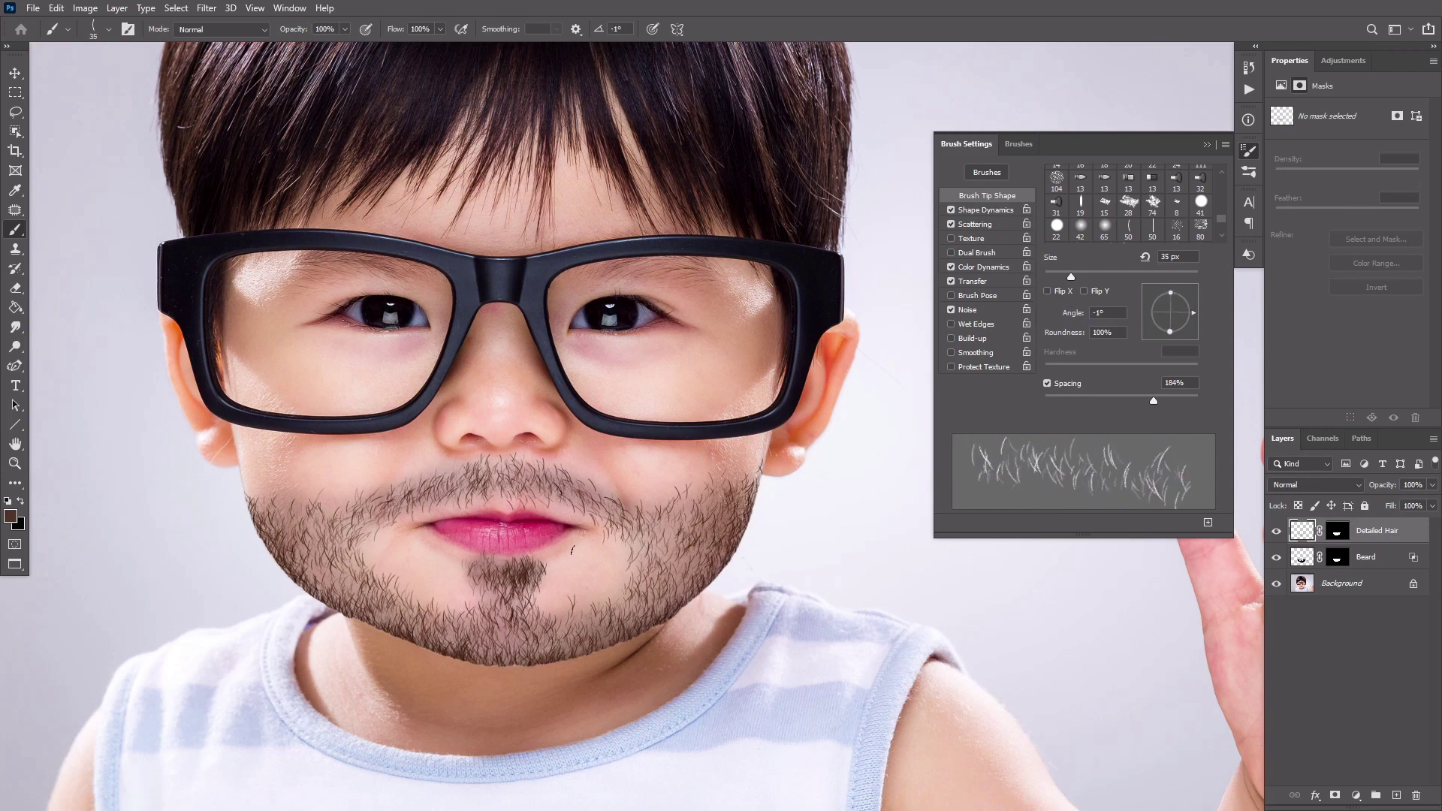
drag(488, 572, 504, 592)
Add denser hairs to the left half and centre of the moustache, changing the tip angle between strokes
drag(1195, 311, 1191, 322)
mouse_move(436, 492)
mouse_down()
mouse_move(338, 536)
mouse_move(481, 483)
mouse_move(473, 469)
mouse_up()
key(bracketright)
click(467, 469)
drag(1191, 322, 1192, 303)
click(480, 466)
Flip the brush tip horizontally and add denser hairs to the right half of the moustache and the lower right cheek
click(1047, 291)
drag(578, 499, 647, 552)
drag(1191, 304, 1192, 307)
drag(597, 500, 497, 471)
mouse_move(631, 537)
mouse_down()
mouse_move(657, 569)
mouse_move(666, 541)
mouse_up()
Fill in the lower edge of the chin with denser hairs, finishing with the unflipped 50 px brush at 11°
drag(1192, 306, 1192, 315)
mouse_move(526, 649)
mouse_down()
mouse_move(548, 638)
mouse_move(513, 660)
mouse_move(589, 631)
mouse_up()
key(])
key(])
click(1047, 291)
drag(1193, 315, 1191, 307)
drag(458, 638, 517, 661)
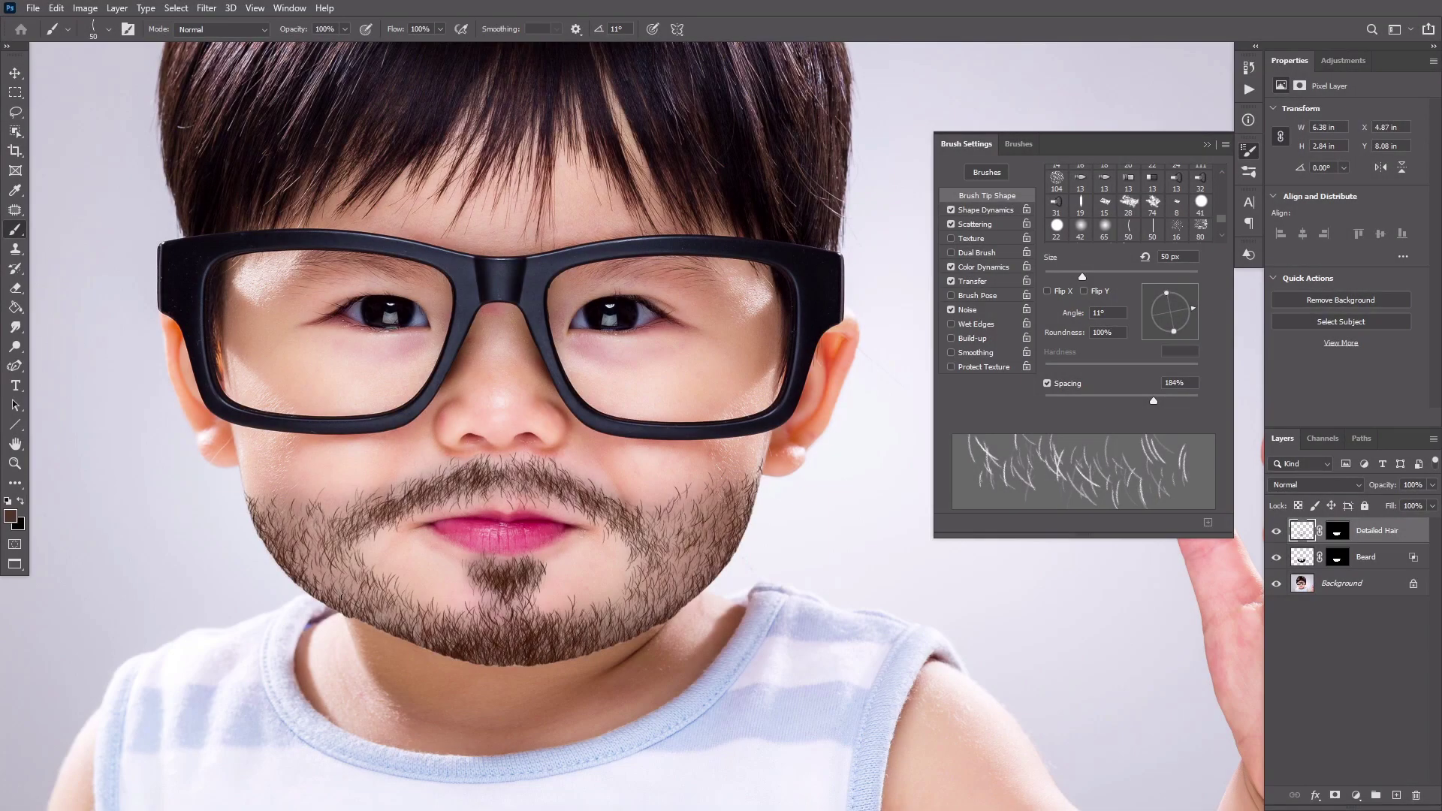
key(F5)
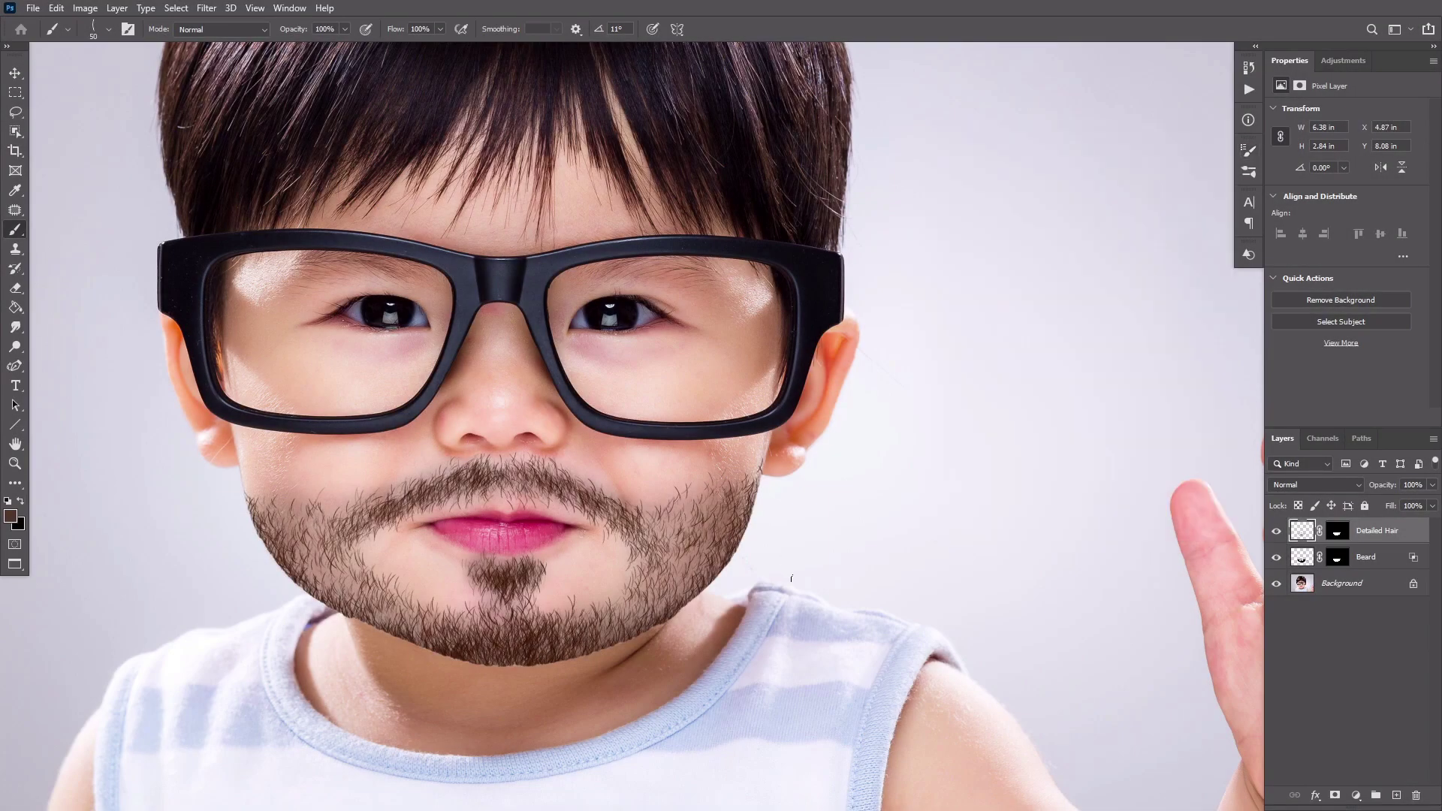
Duplicate the Detailed Hair layer and hide the copy
key(ctrl+j)
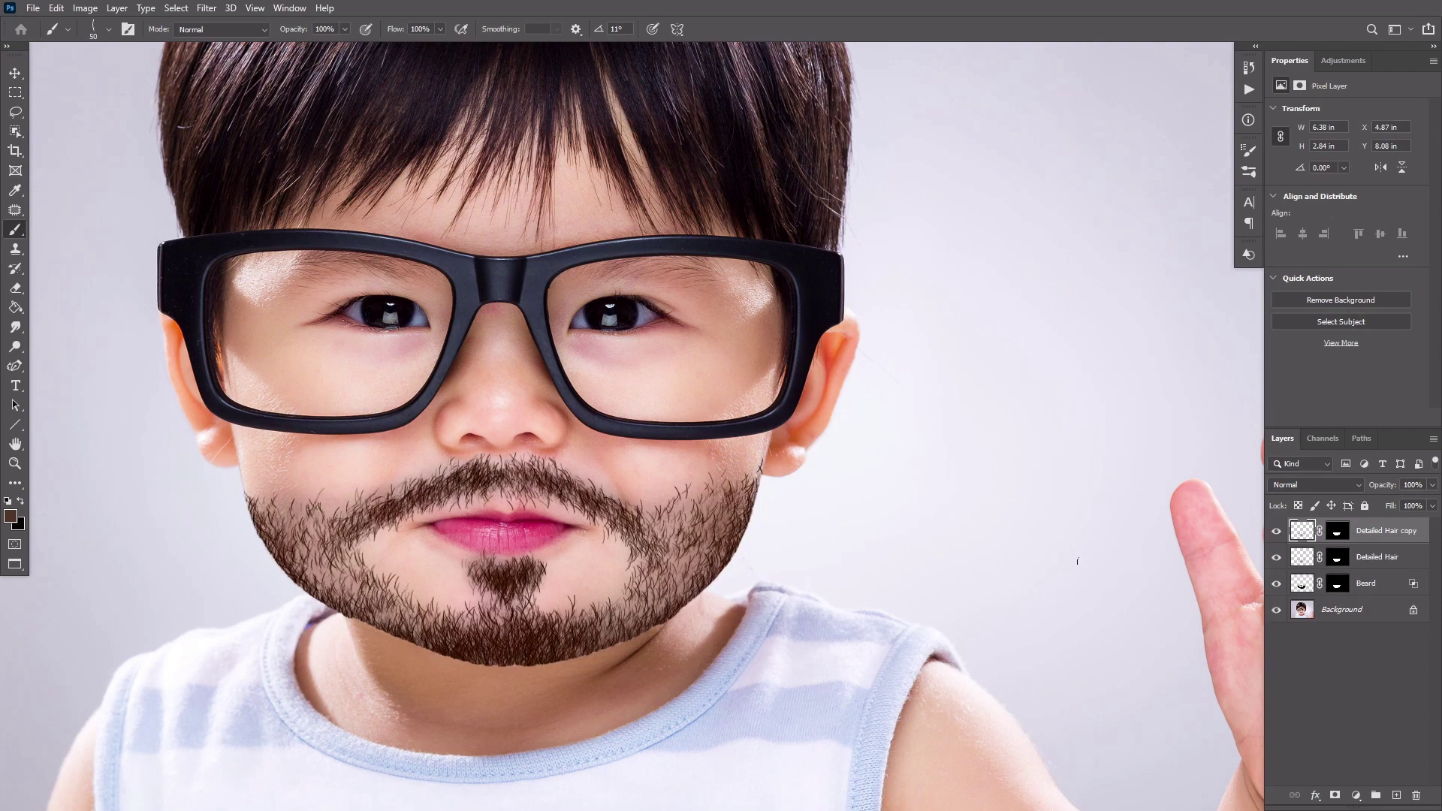
click(1276, 532)
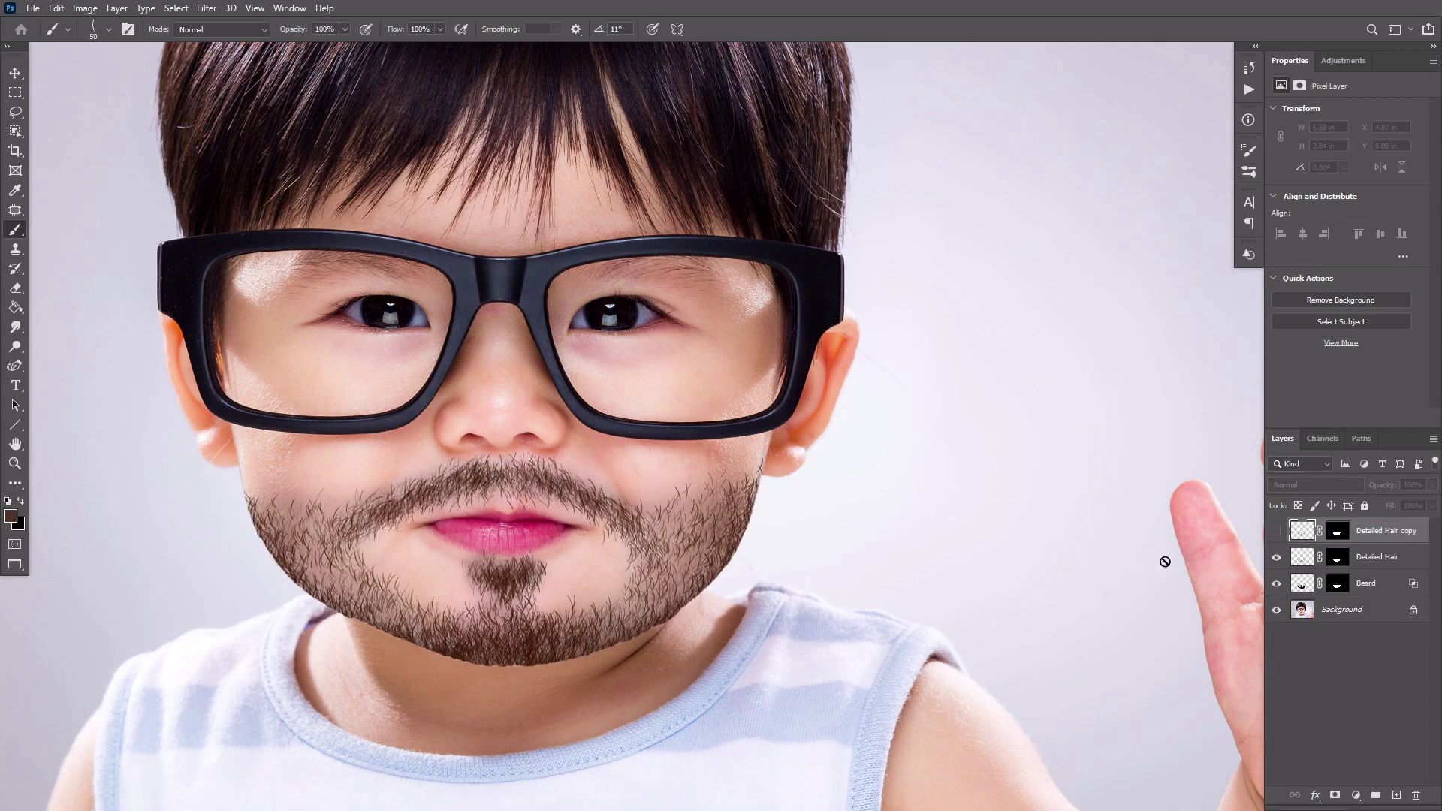
Blend the Detailed Hair layer into the skin by splitting the Underlying Layer highlight slider in Blend If
click(1404, 565)
double_click(1405, 567)
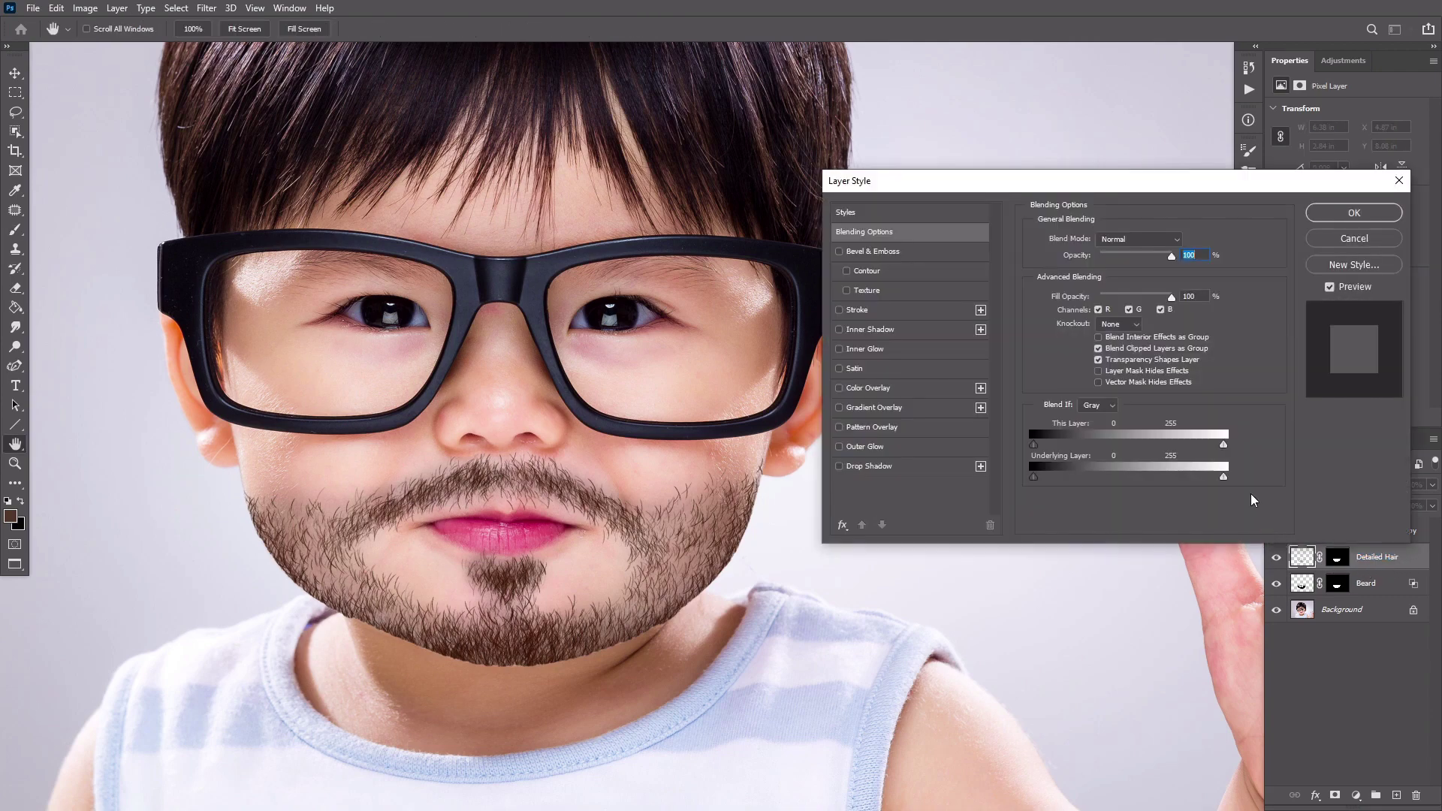
drag(1213, 483, 1203, 483)
drag(1185, 482, 1172, 481)
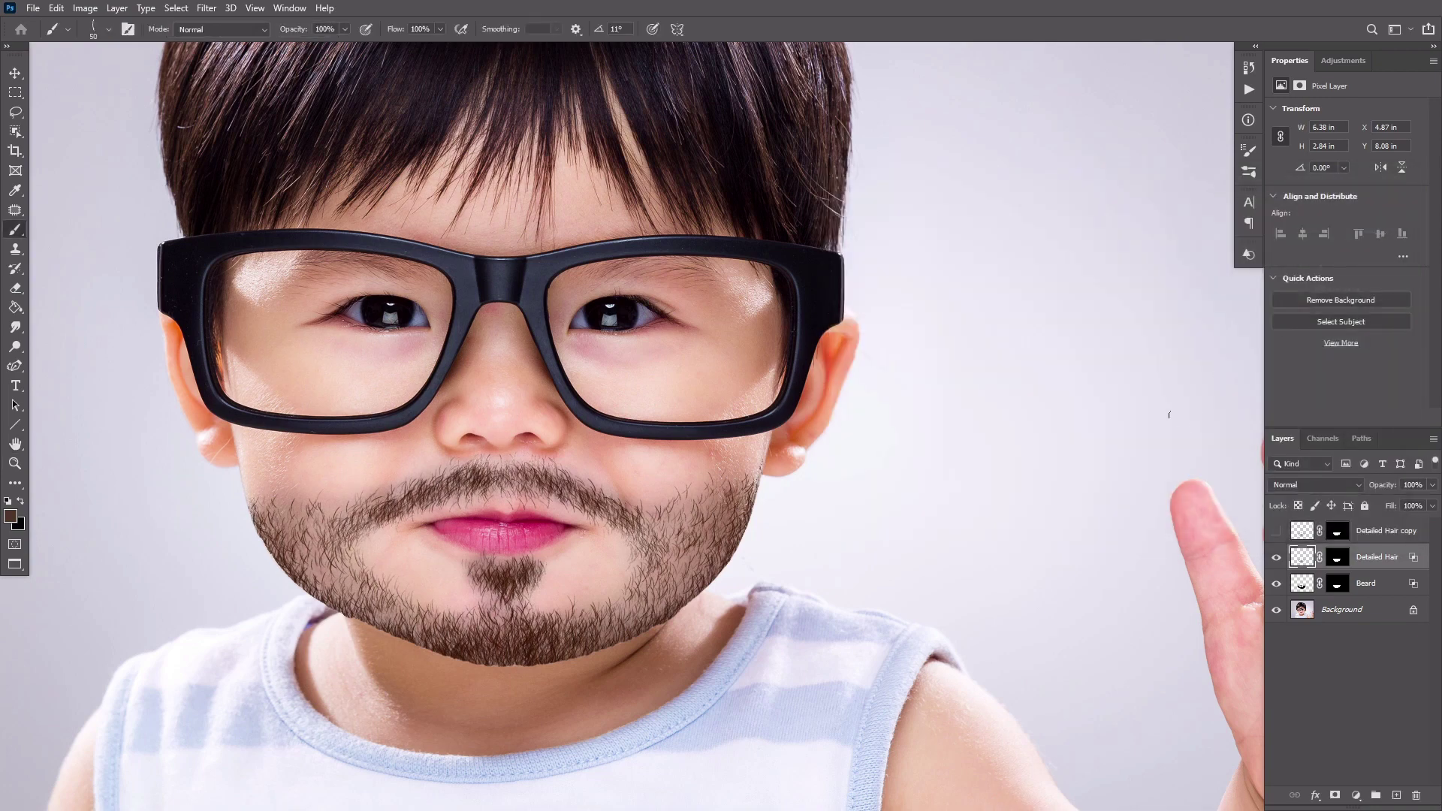
Show the Detailed Hair copy layer, target its mask and choose the Soft Round brush
click(1275, 531)
click(1336, 531)
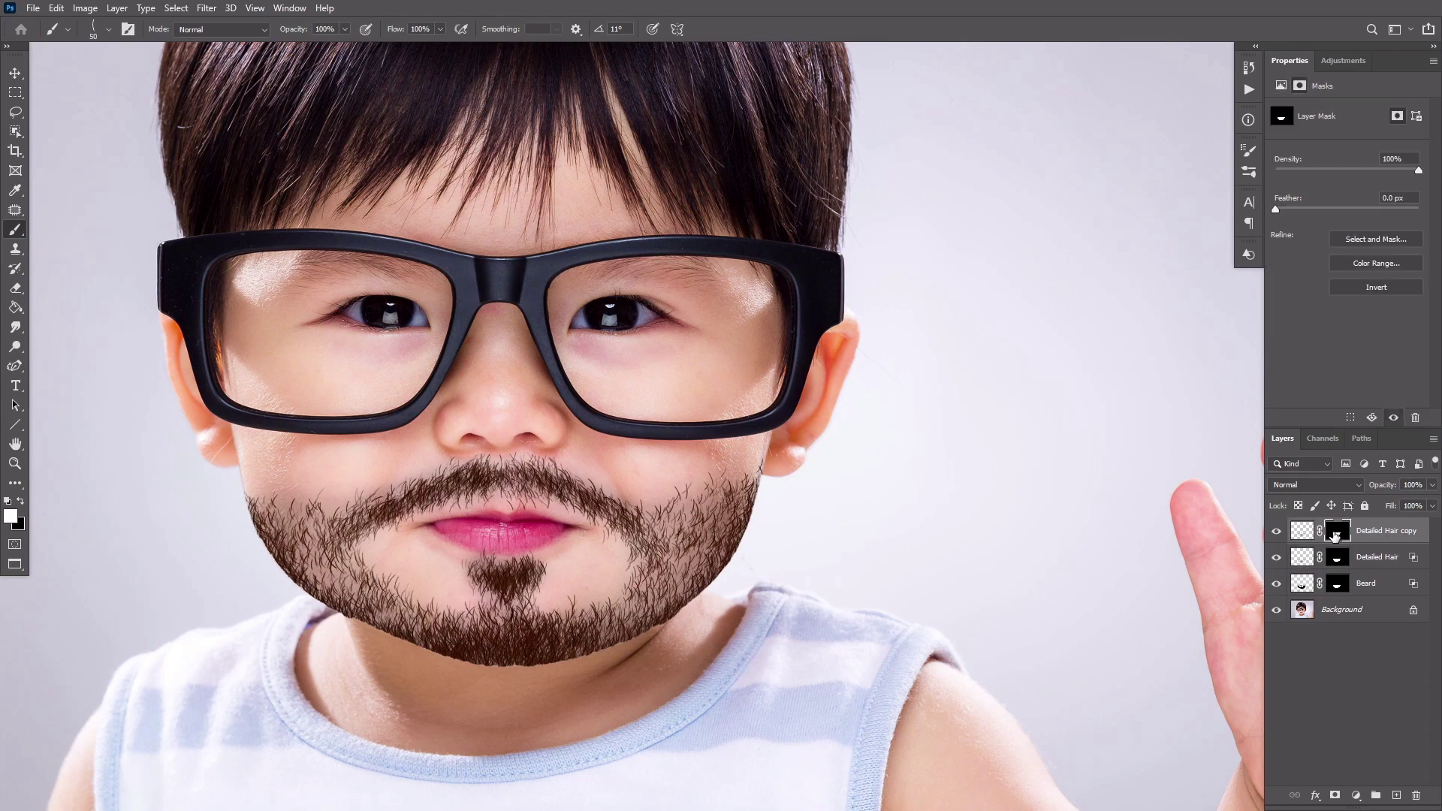
right_click(940, 518)
scroll(1136, 720, up, 10)
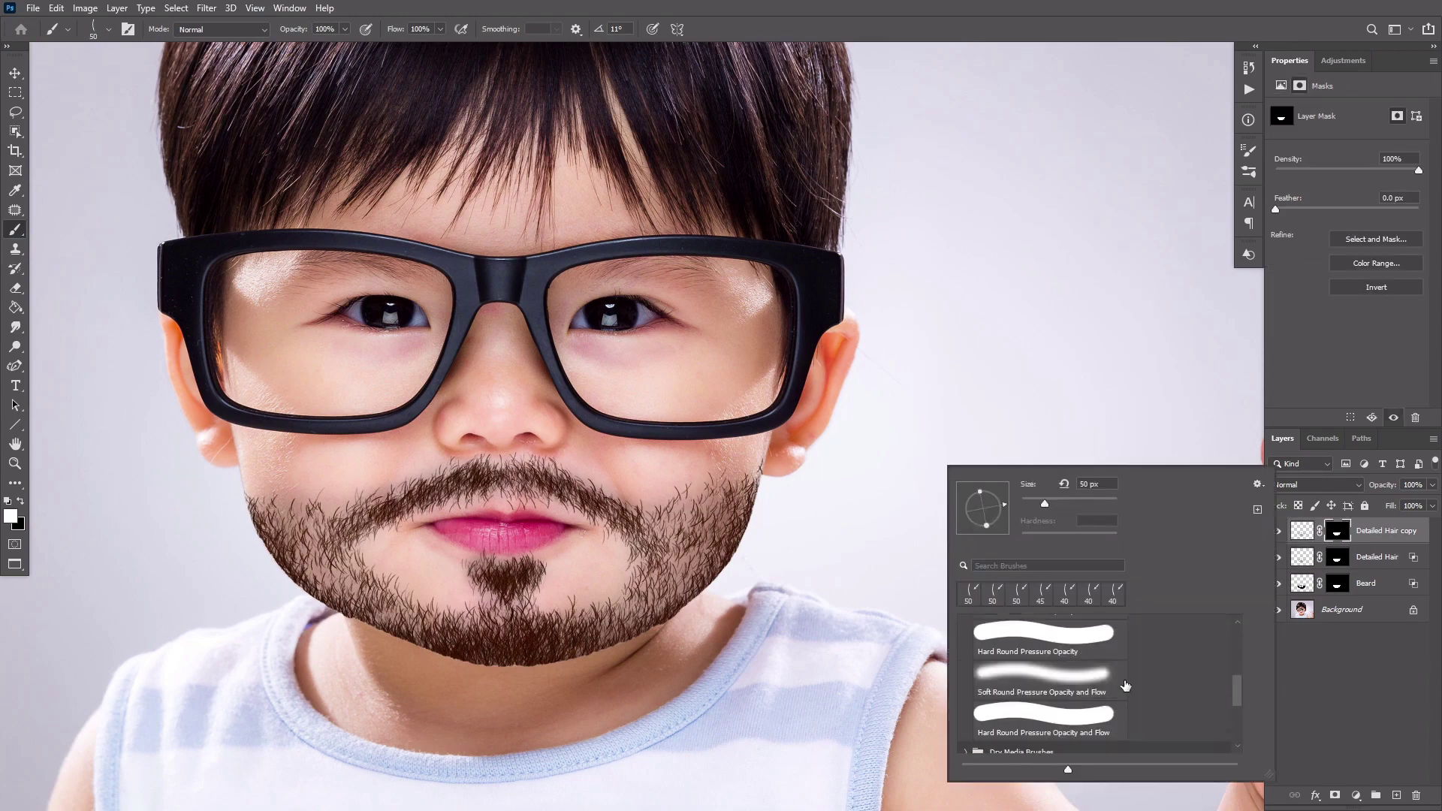
scroll(1077, 659, up, 2)
click(1073, 659)
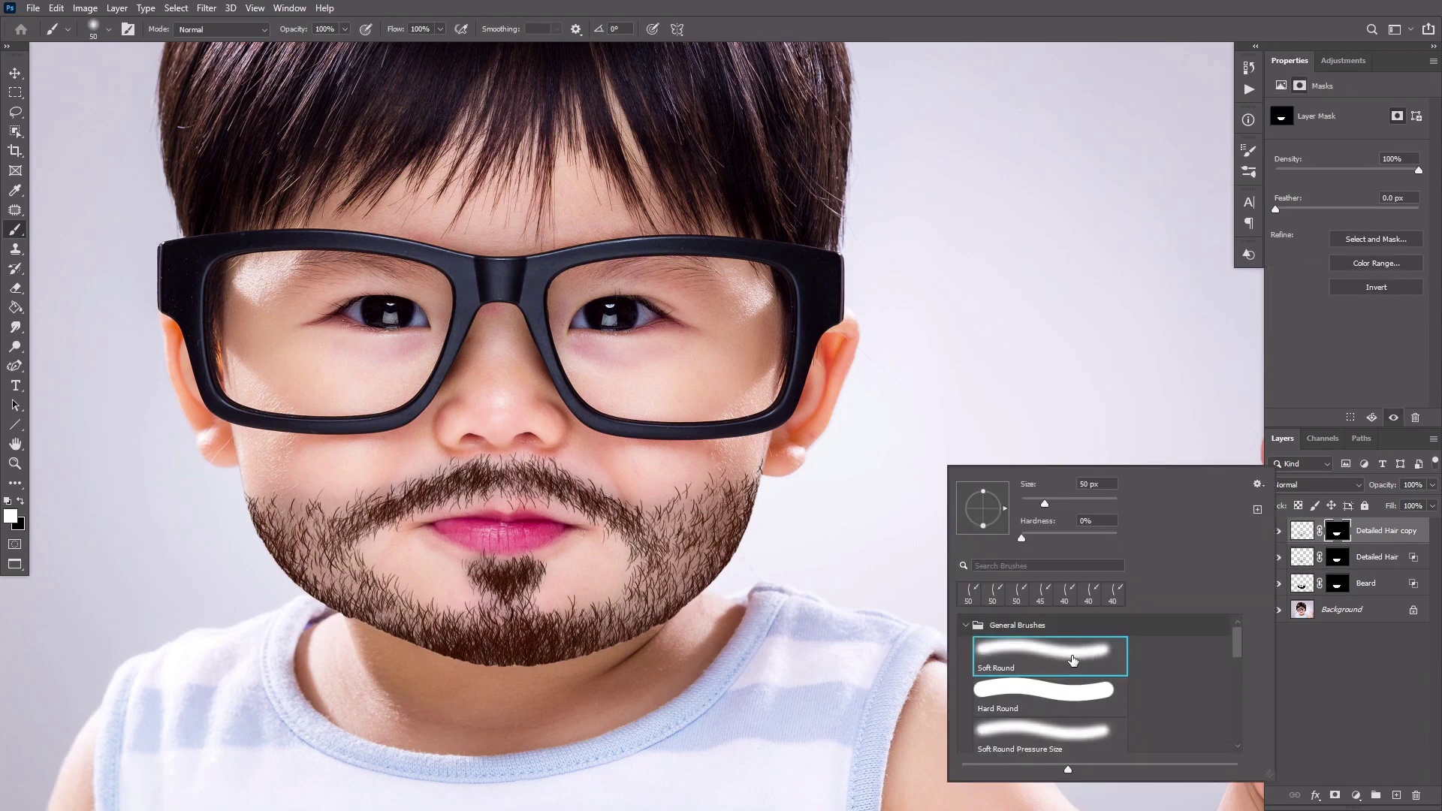
key(Return)
Hide the duplicated hairs by painting black over the whole beard on the copy's mask with a much larger soft brush
key(x)
key(bracketright)
key(bracketright)
key(bracketright)
key(bracketright)
key(bracketright)
key(bracketright)
key(bracketright)
key(bracketright)
key(bracketright)
key(bracketright)
key(bracketright)
key(bracketright)
key(bracketright)
key(bracketright)
mouse_move(292, 531)
mouse_down()
mouse_move(409, 603)
mouse_move(376, 527)
mouse_move(748, 525)
mouse_move(153, 486)
mouse_move(325, 528)
mouse_move(293, 612)
mouse_move(676, 621)
mouse_move(680, 599)
mouse_up()
Reveal the duplicated hairs along the jaw and chin edge by painting white on the copy's mask with a 30 px soft brush
key(x)
key(bracketleft)
key(bracketleft)
key(bracketleft)
key(bracketleft)
key(bracketleft)
key(bracketleft)
key(bracketleft)
key(bracketleft)
key(bracketleft)
key(bracketleft)
key(bracketleft)
key(bracketleft)
key(bracketleft)
key(bracketleft)
key(bracketleft)
key(bracketleft)
key(bracketleft)
key(bracketleft)
key(bracketleft)
key(bracketleft)
mouse_move(425, 642)
mouse_down()
mouse_move(481, 660)
mouse_move(613, 641)
mouse_up()
mouse_move(425, 642)
mouse_down()
mouse_move(312, 594)
mouse_move(278, 556)
mouse_move(288, 568)
mouse_up()
mouse_move(685, 597)
mouse_down()
mouse_move(725, 560)
mouse_move(754, 489)
mouse_move(687, 601)
mouse_up()
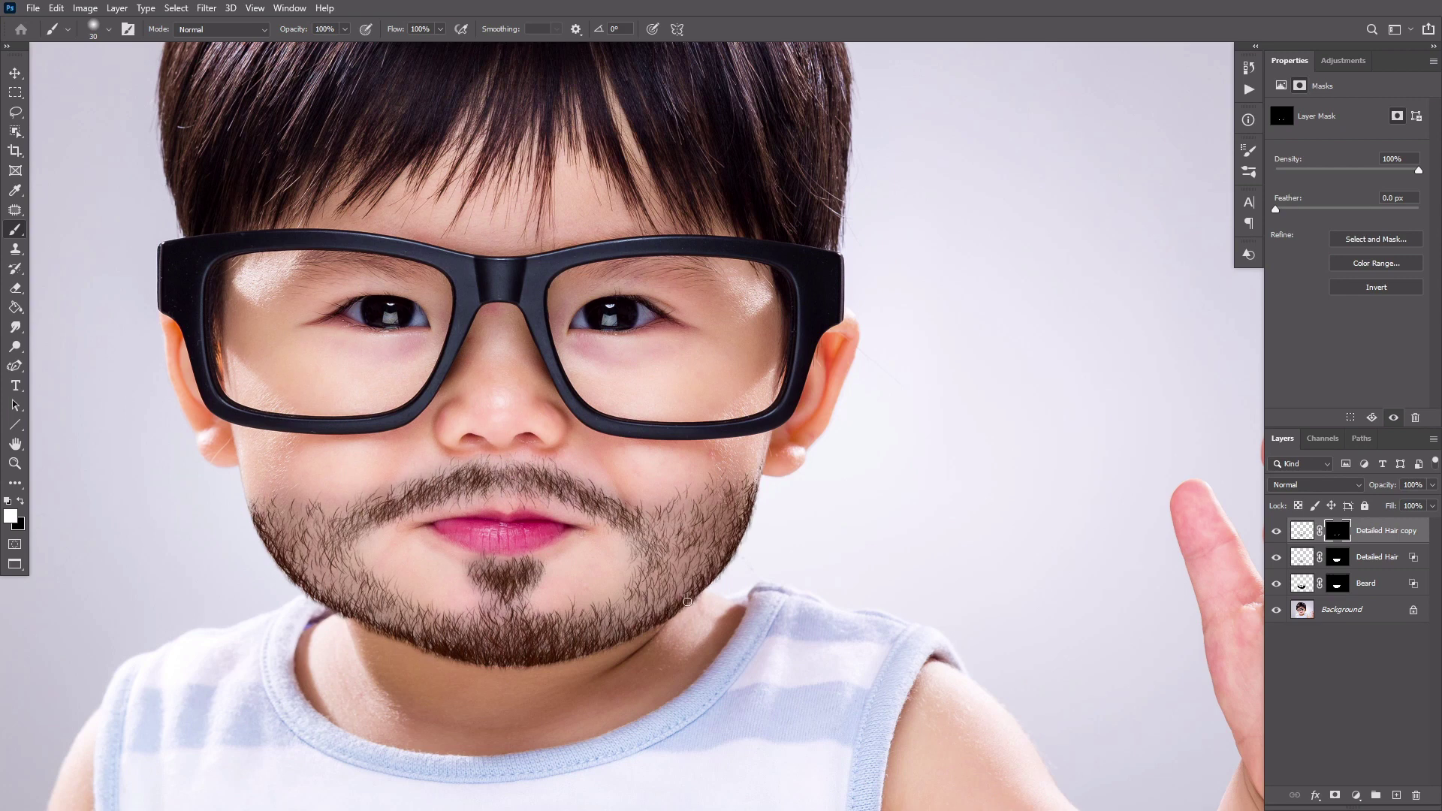
key(x)
key(x)
key(bracketright)
key(bracketright)
key(bracketright)
key(bracketright)
key(bracketright)
key(bracketright)
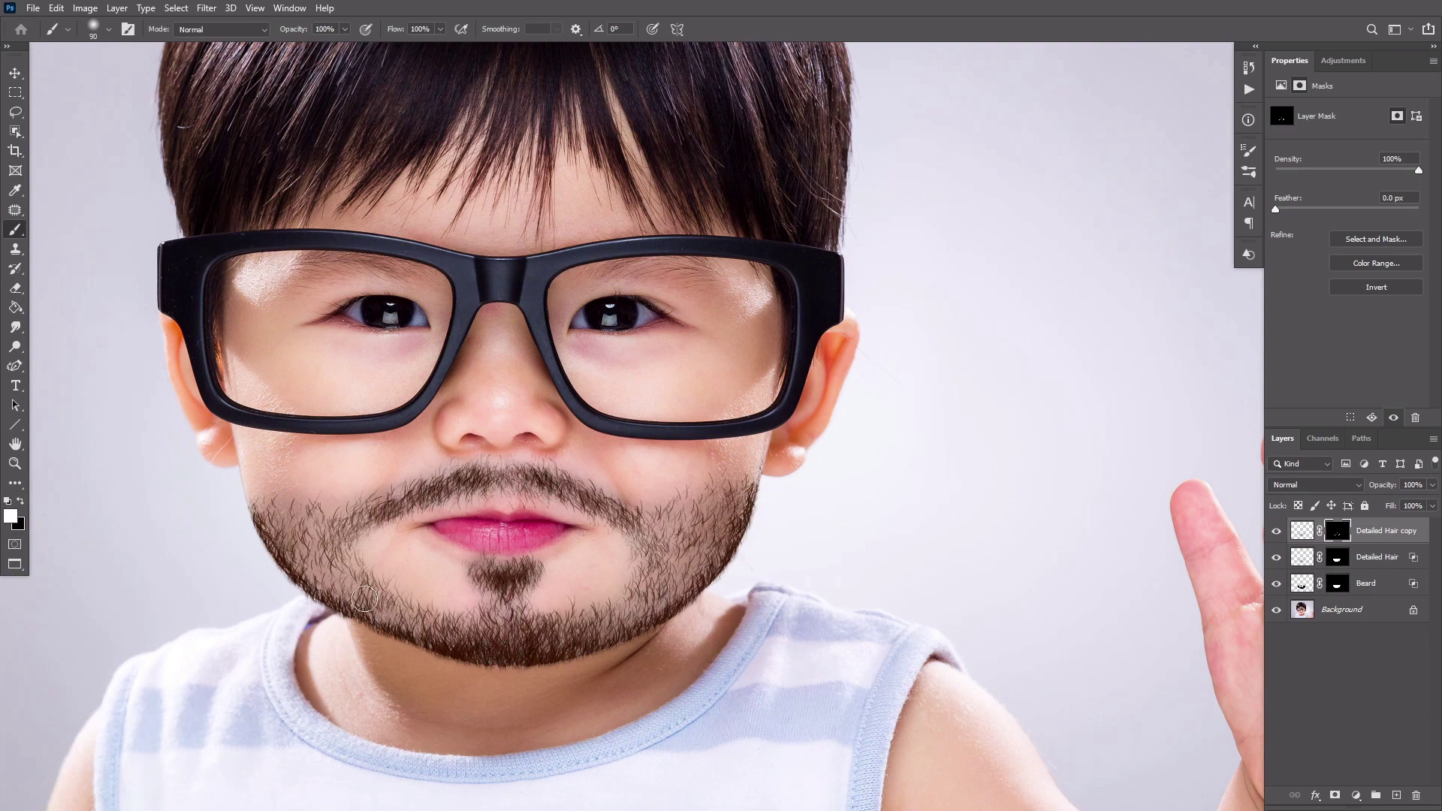
key(bracketleft)
key(bracketleft)
Add a new layer named Stubble above the Detailed Hair copy and choose the Stubble brush at 50 px
click(1395, 796)
double_click(1331, 531)
text(Stubble)
key(Return)
right_click(961, 448)
scroll(1100, 687, down, 5)
click(1091, 710)
key(Return)
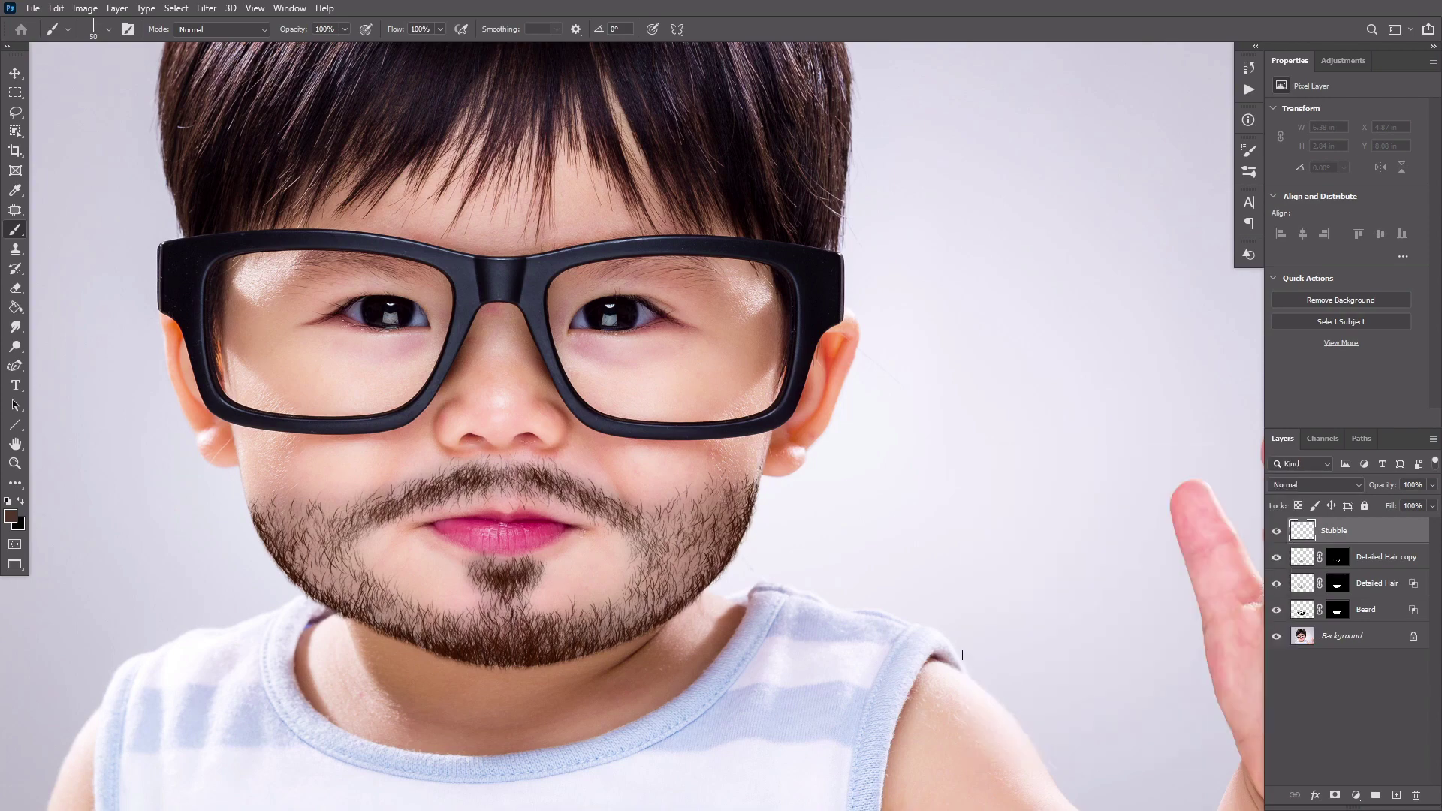
Dab sparse stubble on the moustache and beside the mouth, using tip settings of 15° with 80% roundness and -14° with 50% roundness
key(F5)
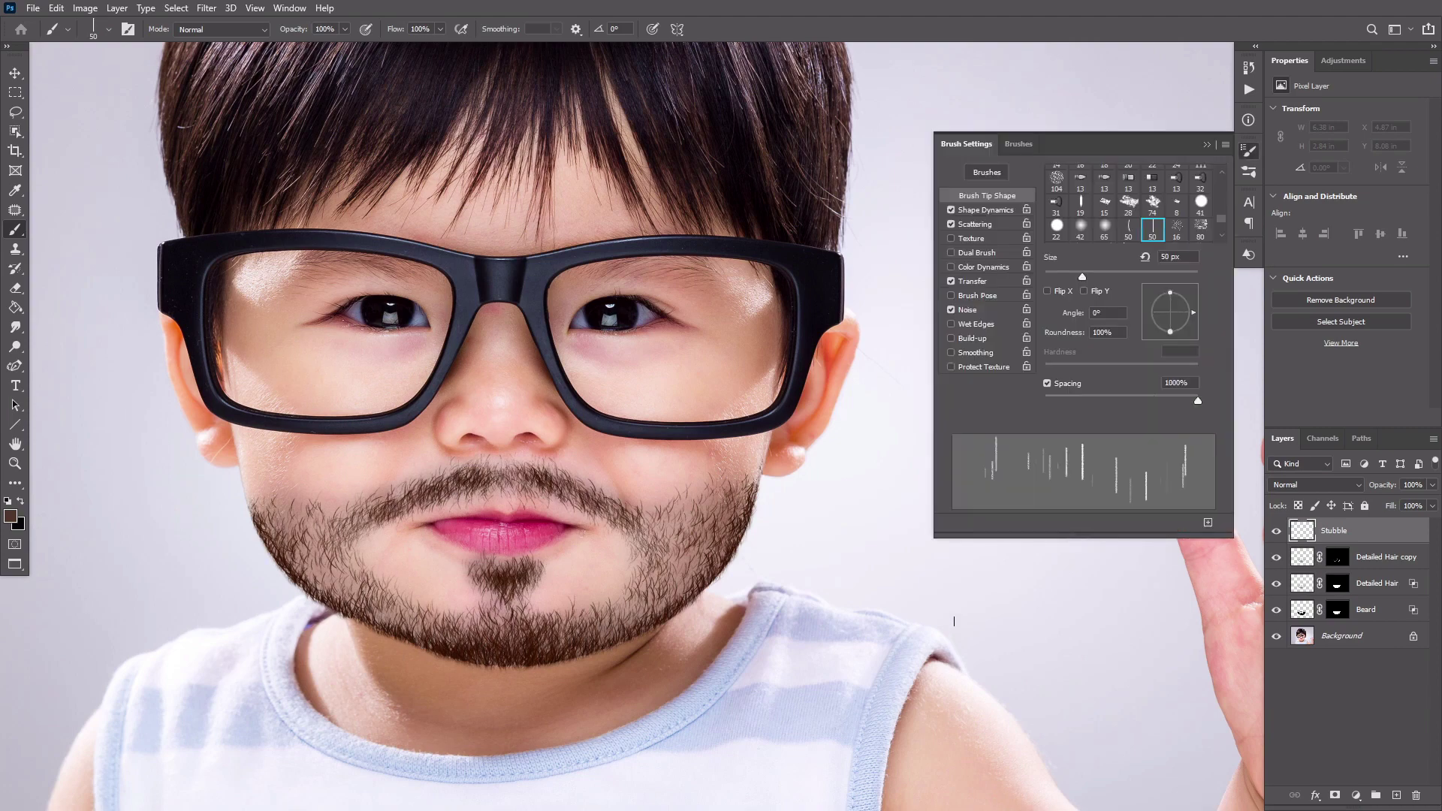
drag(1196, 316, 1196, 319)
drag(1068, 333, 1053, 333)
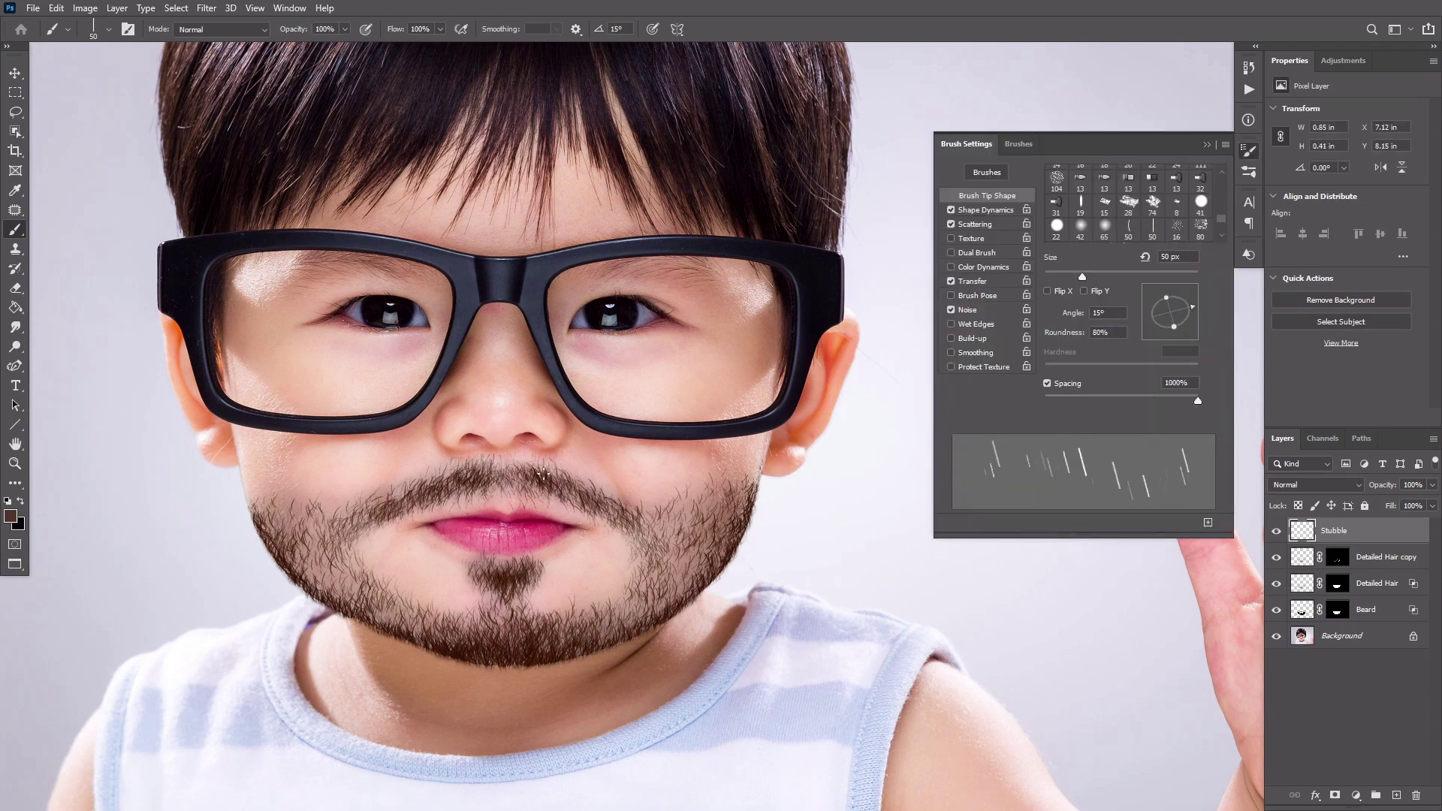
drag(582, 515, 581, 512)
click(375, 530)
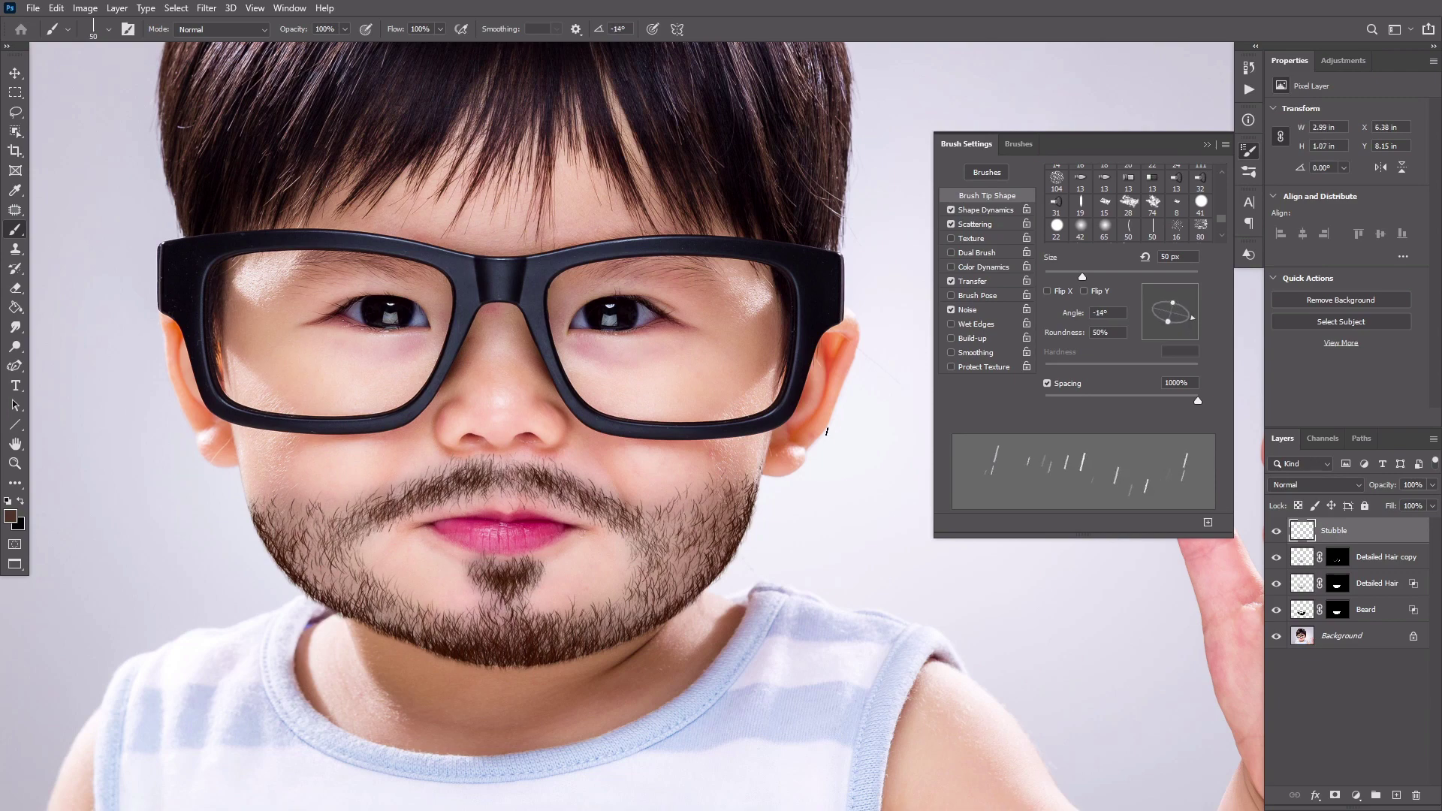
Dab stubble on the chin beside the hair below the lip, using a 60 px tip at -1° with 50% roundness
key(bracketright)
key(Left)
key(Left)
key(Left)
key(Left)
key(Left)
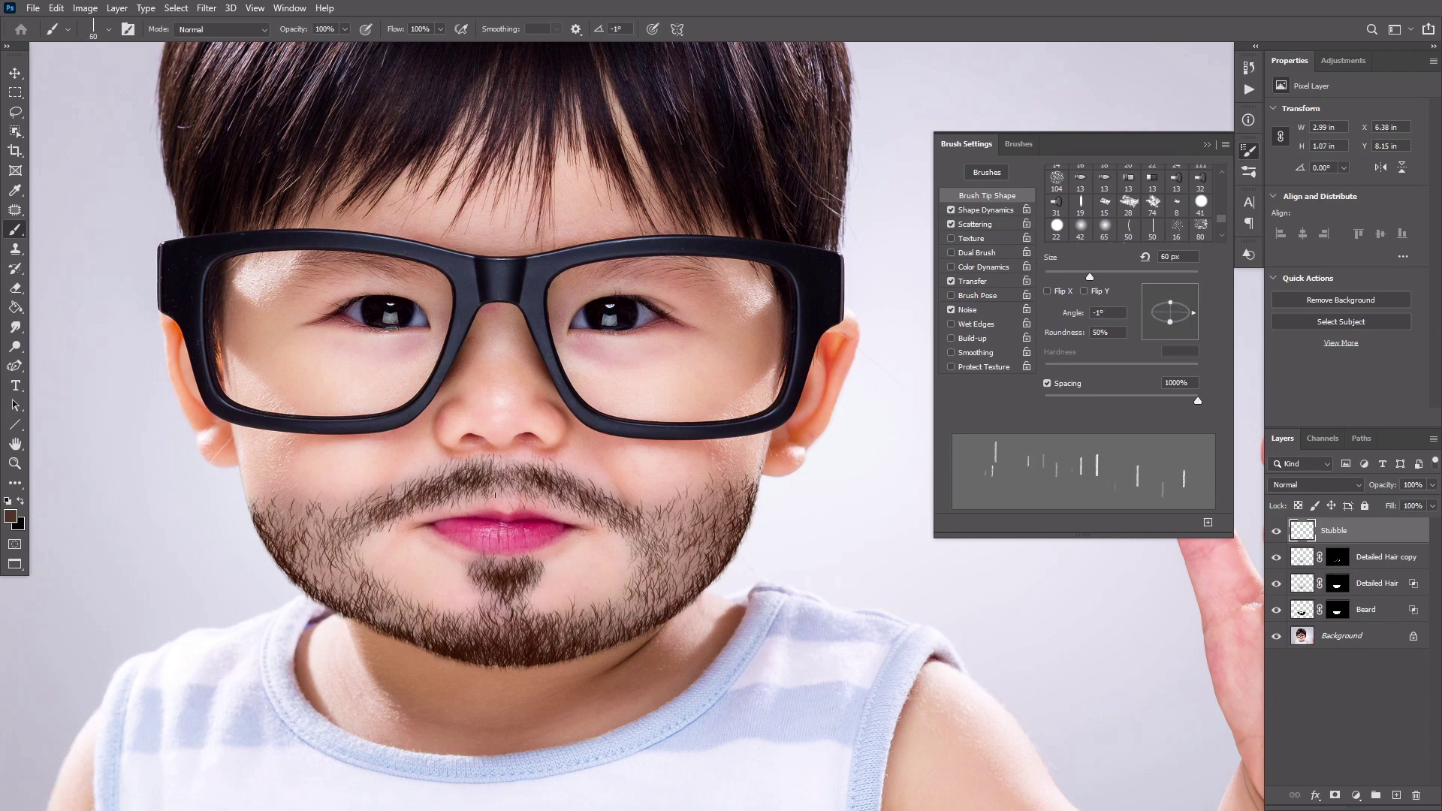
click(474, 564)
Rotate the stubble tip and dab more hairs along the lower jaw beside the chin
click(1194, 308)
key(Right)
key(Right)
key(Right)
key(Right)
key(Right)
click(409, 603)
Set the Stubble brush tip to 70 px, -1° angle and 10% roundness for very short hairs across the beard
key(Left)
key(Left)
key(Left)
key(Left)
key(Left)
key(Left)
key(Left)
key(bracketright)
key(bracketright)
drag(1170, 322, 1170, 314)
key(bracketright)
key(bracketleft)
key(bracketleft)
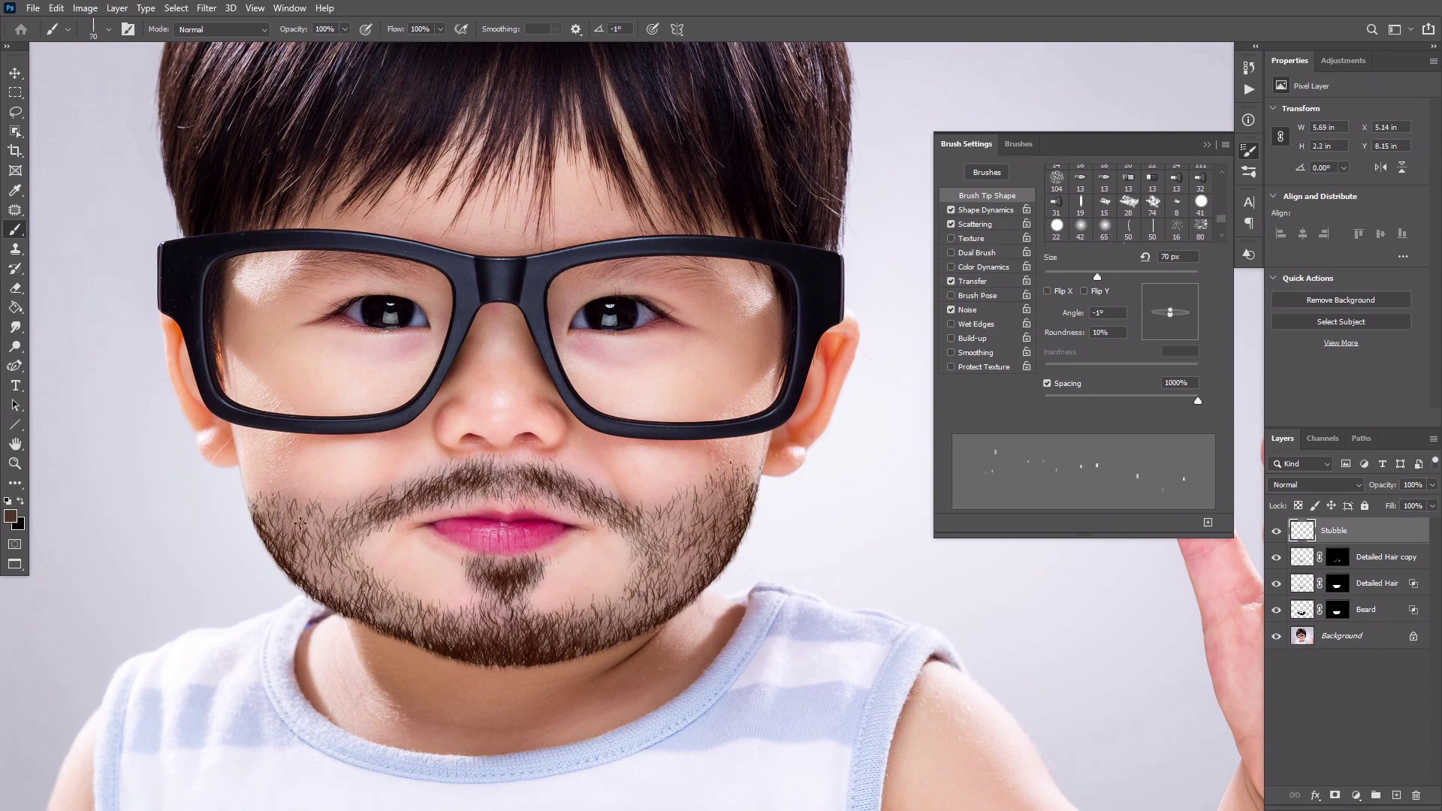
Add a layer mask to the Stubble layer and choose a soft round brush
click(1334, 794)
right_click(979, 730)
scroll(947, 676, up, 5)
click(936, 652)
key(Return)
Fade stray stubble on the upper cheek by dabbing black on the Stubble mask with a 300 px soft brush
key(x)
key(bracketright)
key(bracketright)
key(bracketright)
key(bracketright)
key(bracketright)
key(bracketright)
key(bracketright)
key(bracketright)
key(bracketright)
key(bracketright)
key(bracketright)
click(719, 435)
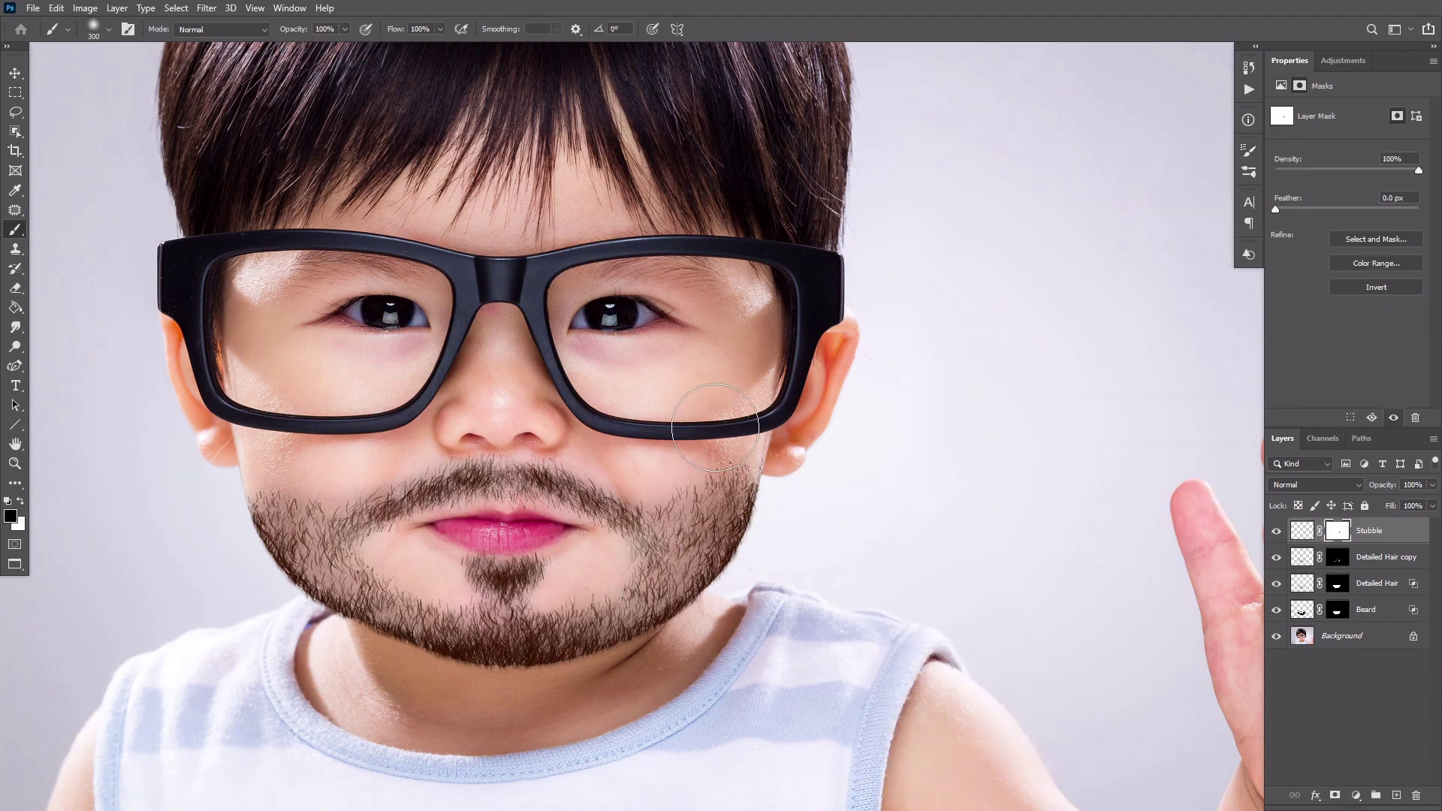
Fade the stubble beside the mouth and chin with smaller black dabs on its mask, and reselect the Stubble layer's pixels
click(367, 513)
key(bracketleft)
key(bracketleft)
click(393, 567)
click(587, 575)
key(bracketleft)
key(ctrl+2)
key(bracketright)
key(bracketright)
key(bracketright)
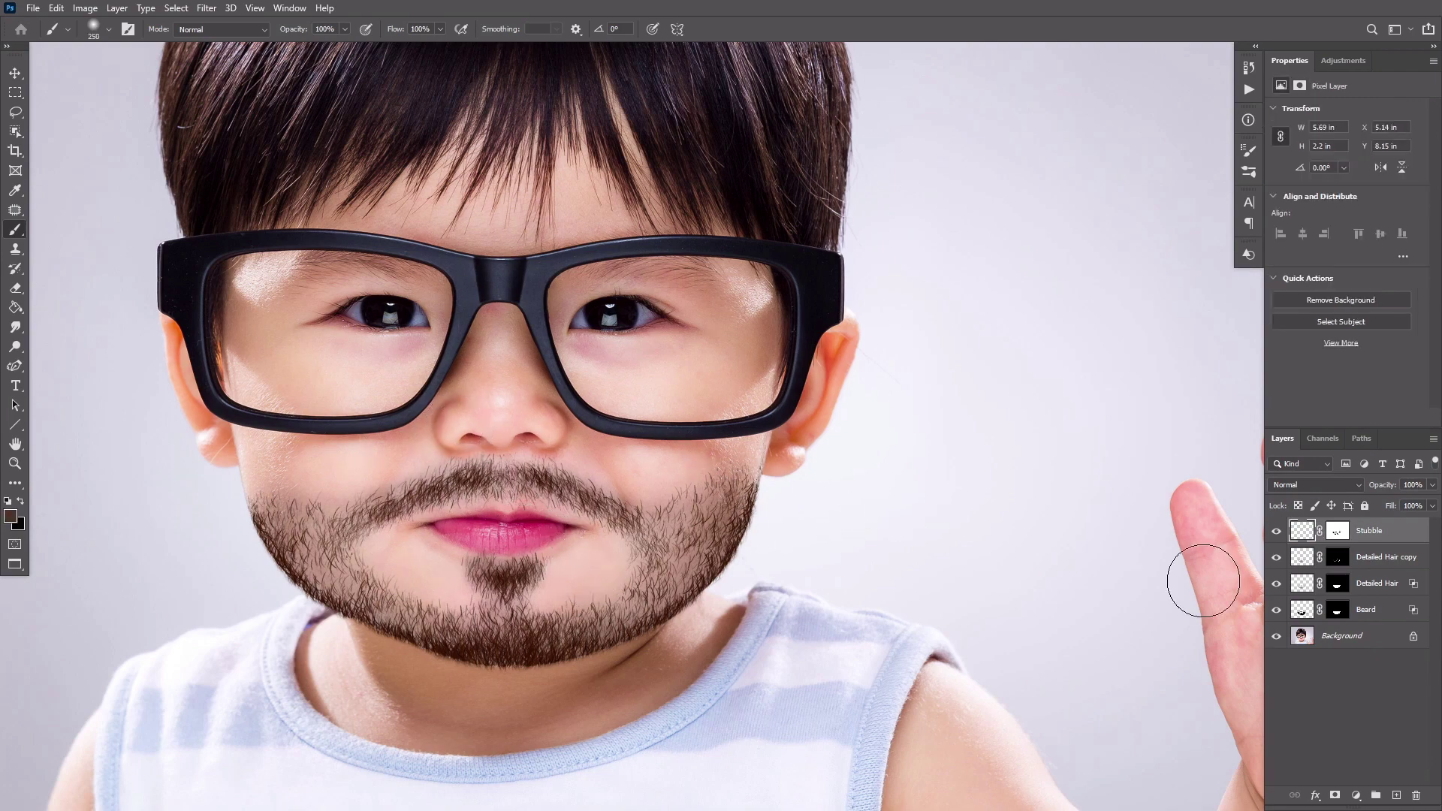
Add a Hue/Saturation adjustment layer above Stubble and replace its mask with a copy of the Beard layer's mask
click(1344, 61)
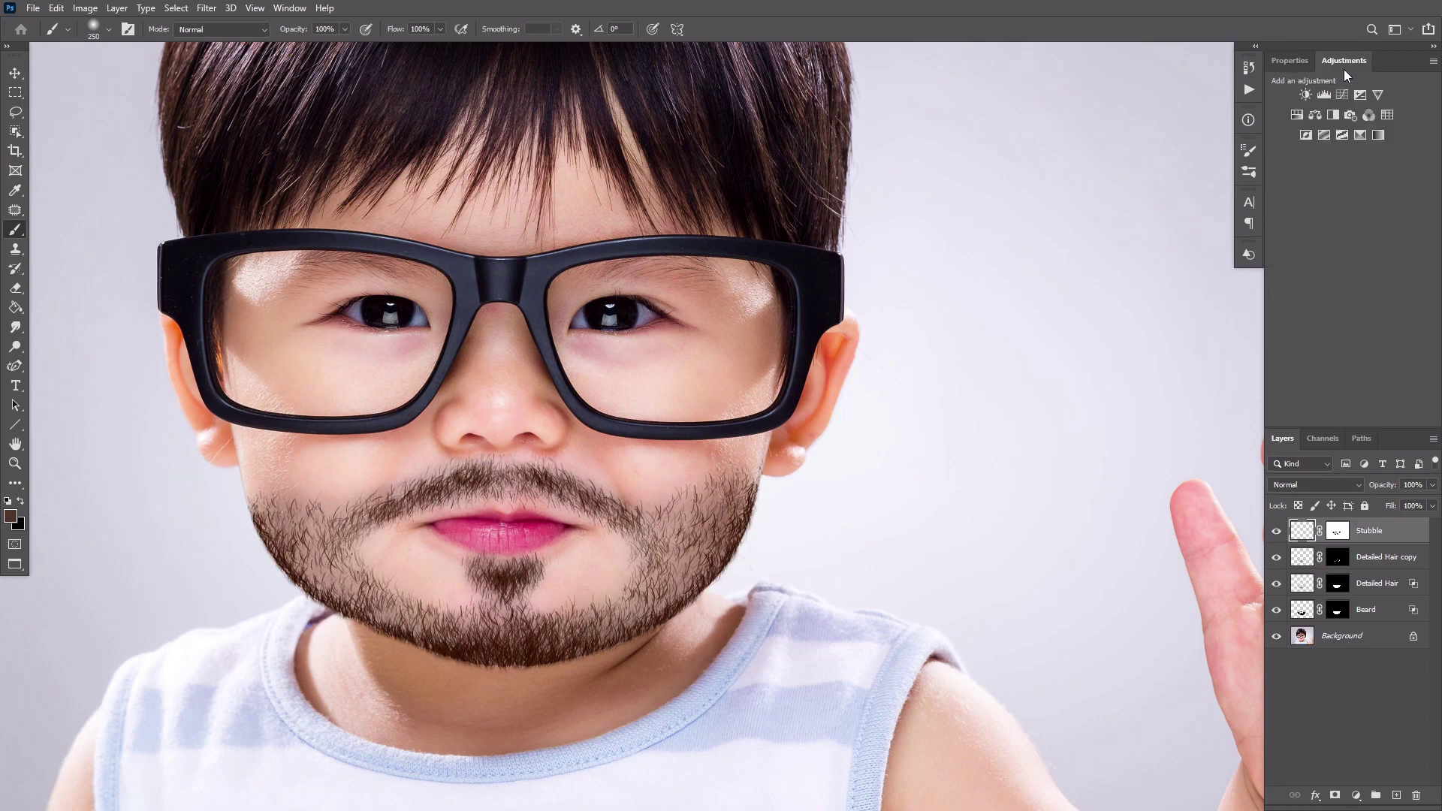
click(1304, 113)
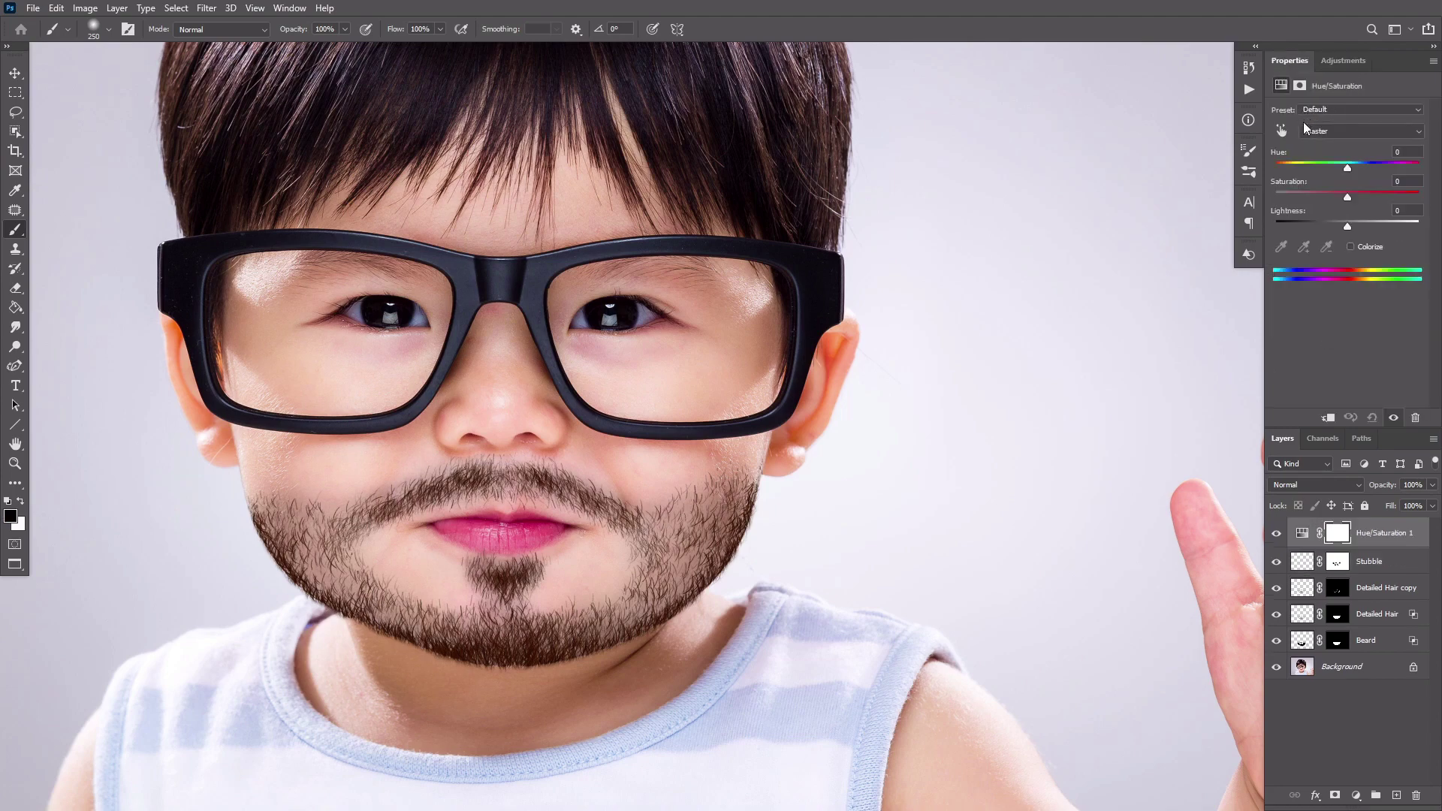
drag(1338, 642, 1342, 532)
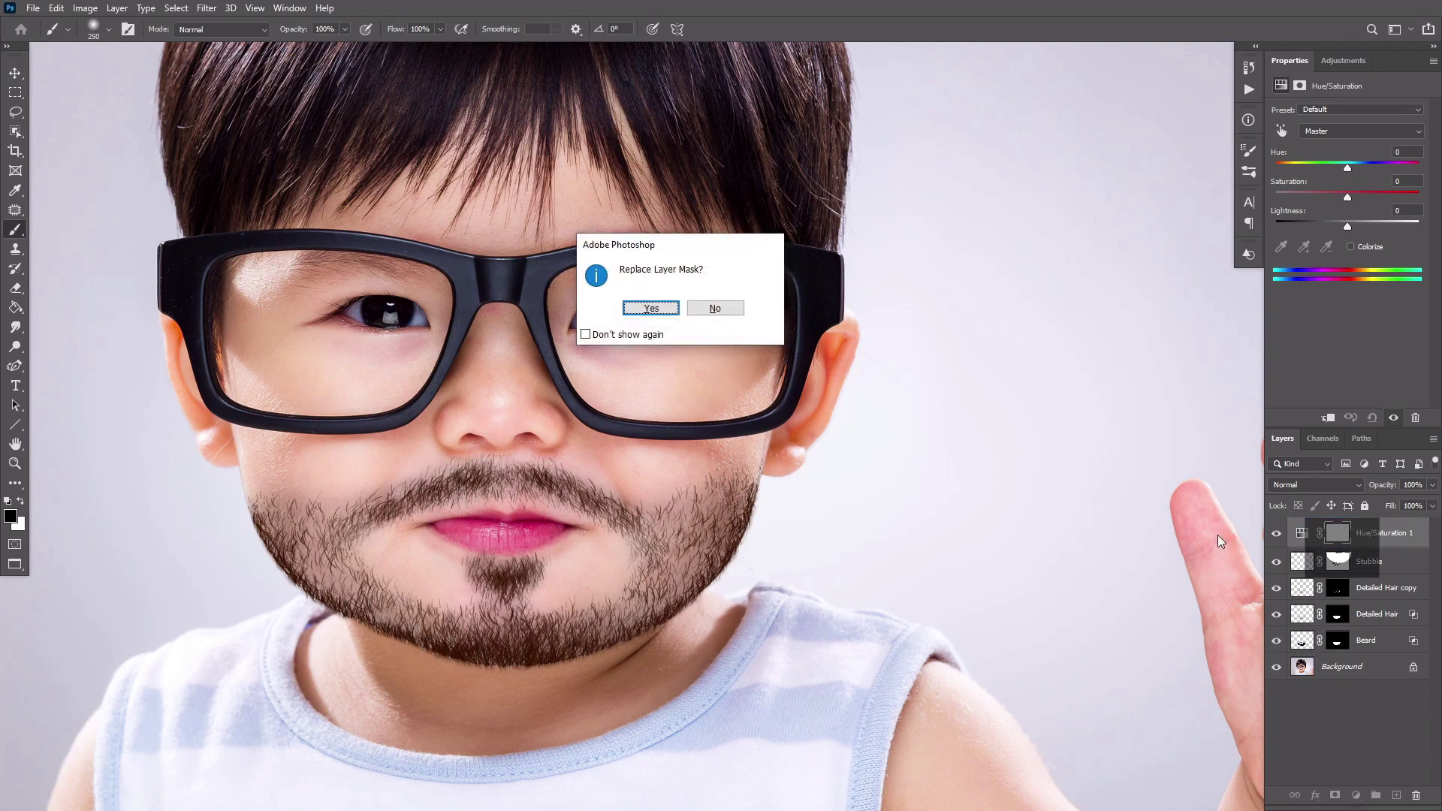
key(Return)
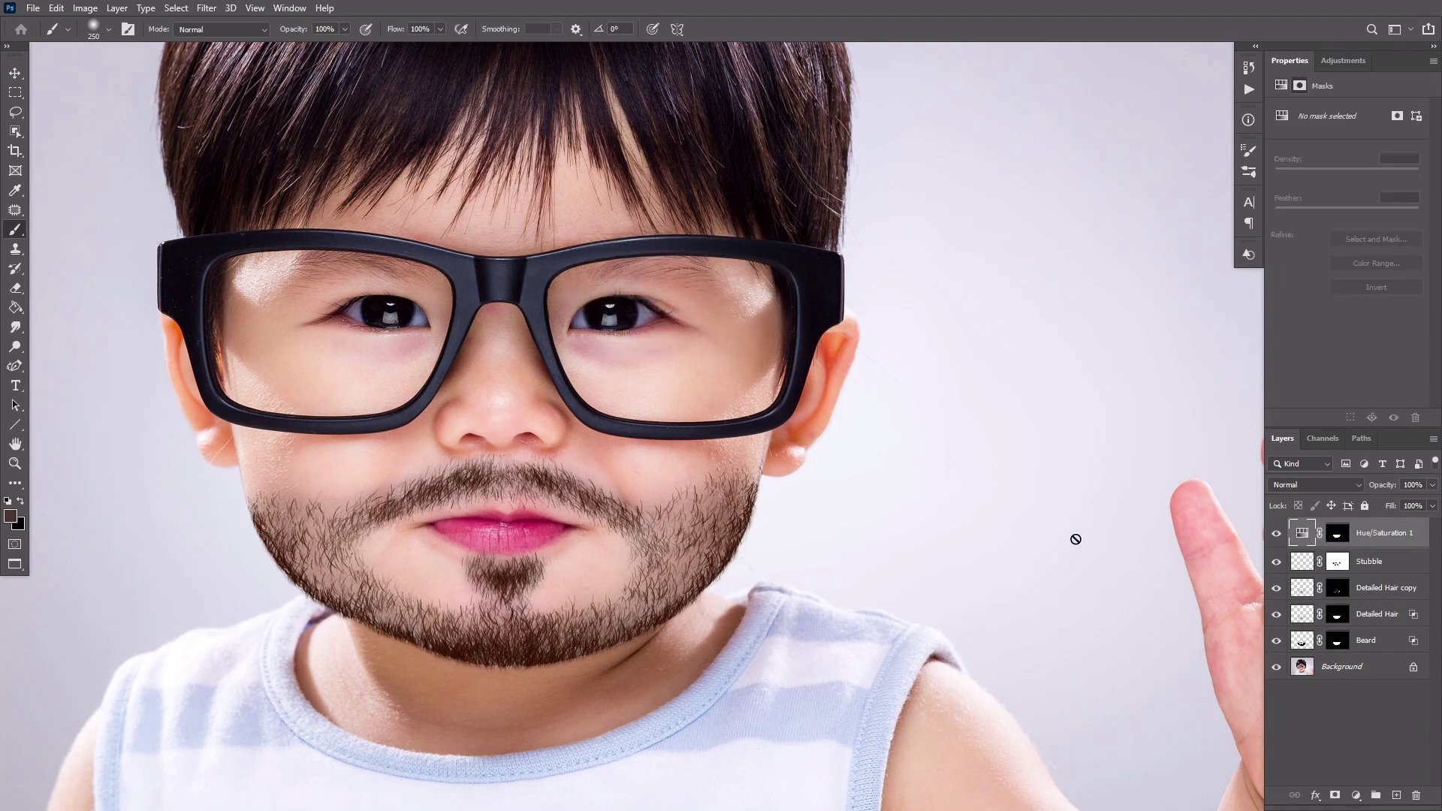
Set the Hue/Saturation adjustment to Saturation +31 and Lightness -29
click(1302, 533)
drag(1346, 225, 1377, 197)
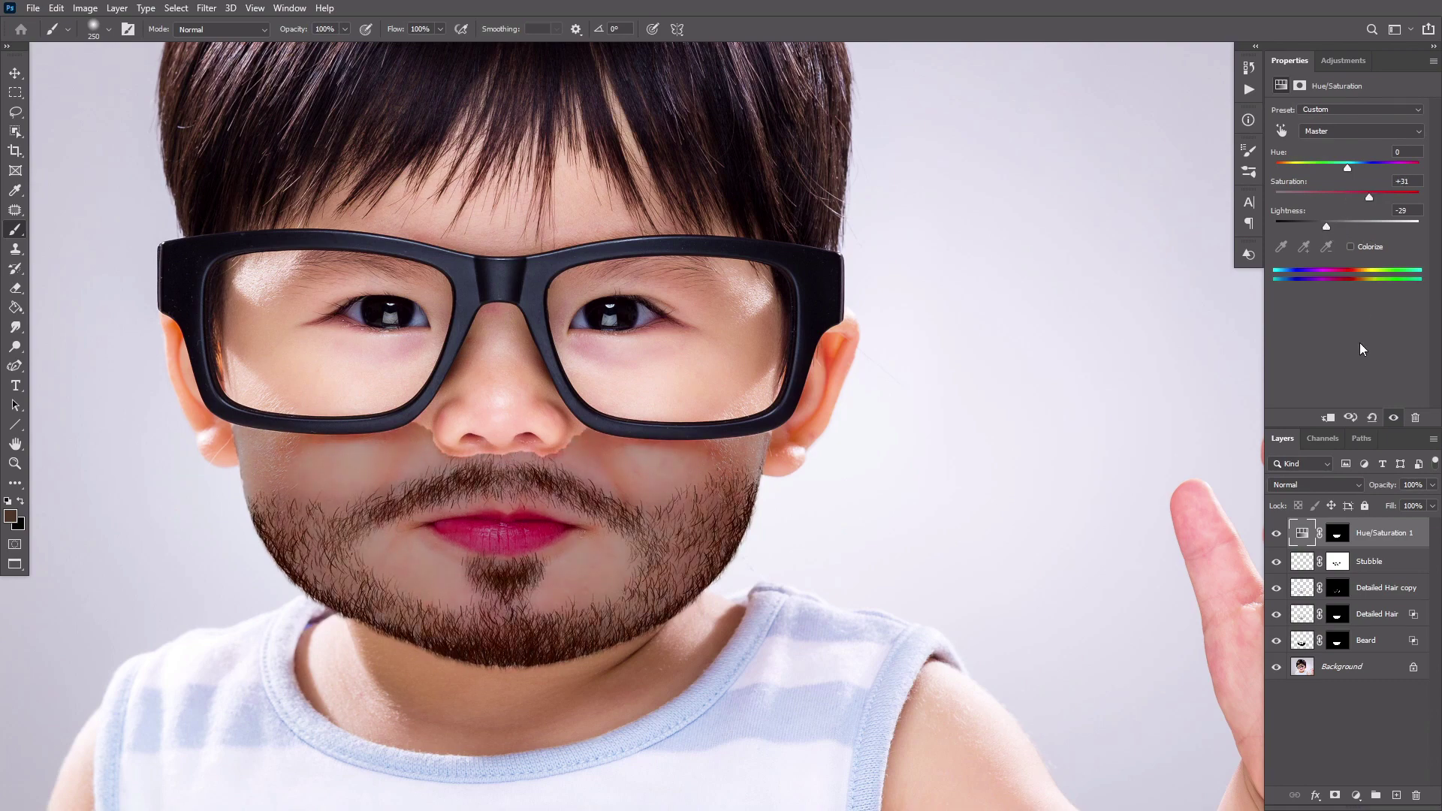
Remove the darkening around the nose and mouth by painting black on the Hue/Saturation mask with a large soft brush
click(1337, 532)
key(bracketright)
key(bracketright)
key(bracketright)
key(bracketright)
key(bracketright)
mouse_move(502, 442)
mouse_down()
mouse_move(567, 383)
mouse_move(373, 391)
mouse_move(360, 509)
mouse_move(656, 420)
mouse_move(485, 525)
mouse_up()
Clear the darkening from the cheeks and chin with a 200 px black brush, keeping it only along the lower beard edge
key(bracketleft)
key(bracketleft)
drag(319, 501, 306, 465)
drag(691, 506, 693, 476)
drag(458, 612, 559, 605)
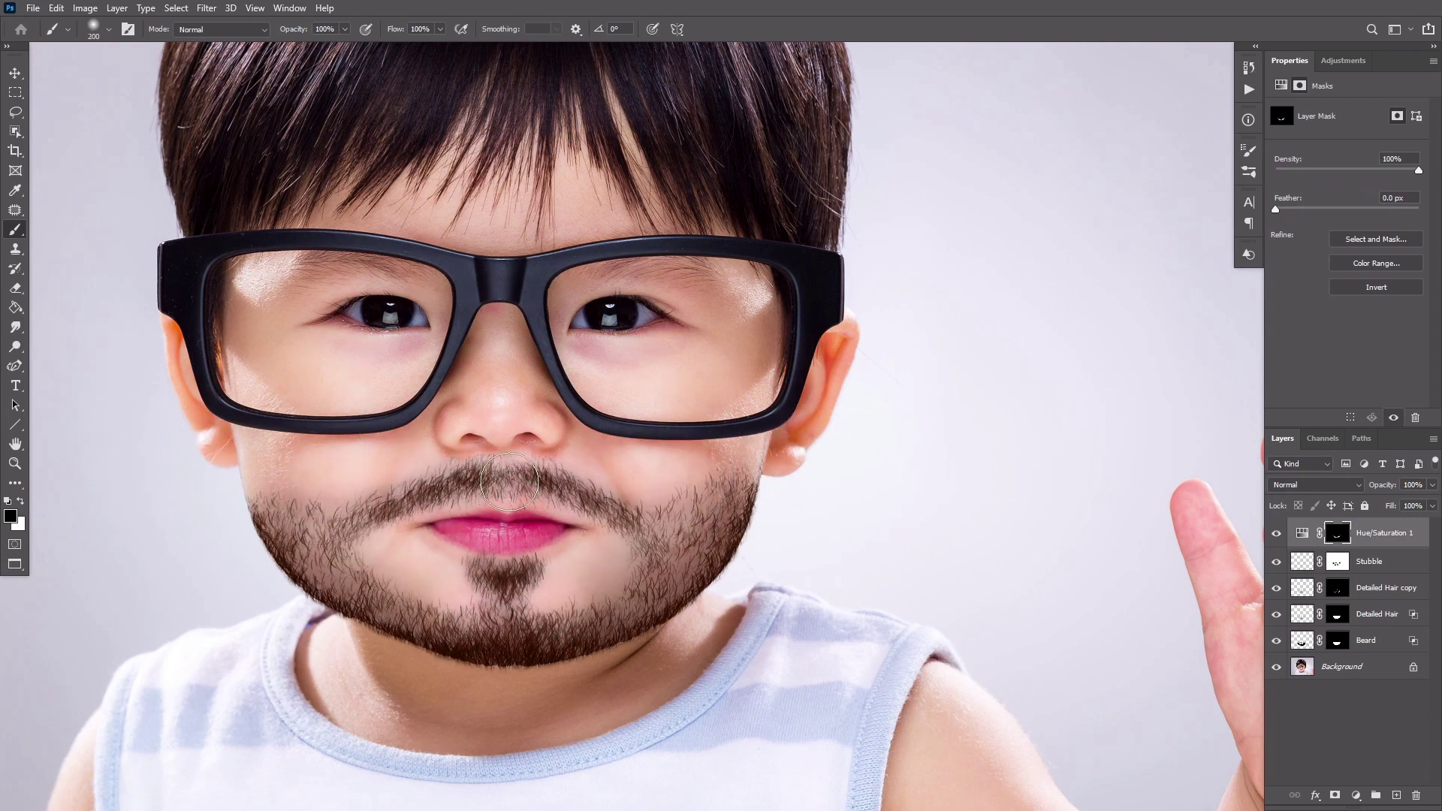
drag(625, 563, 615, 583)
drag(409, 573, 345, 572)
key(bracketright)
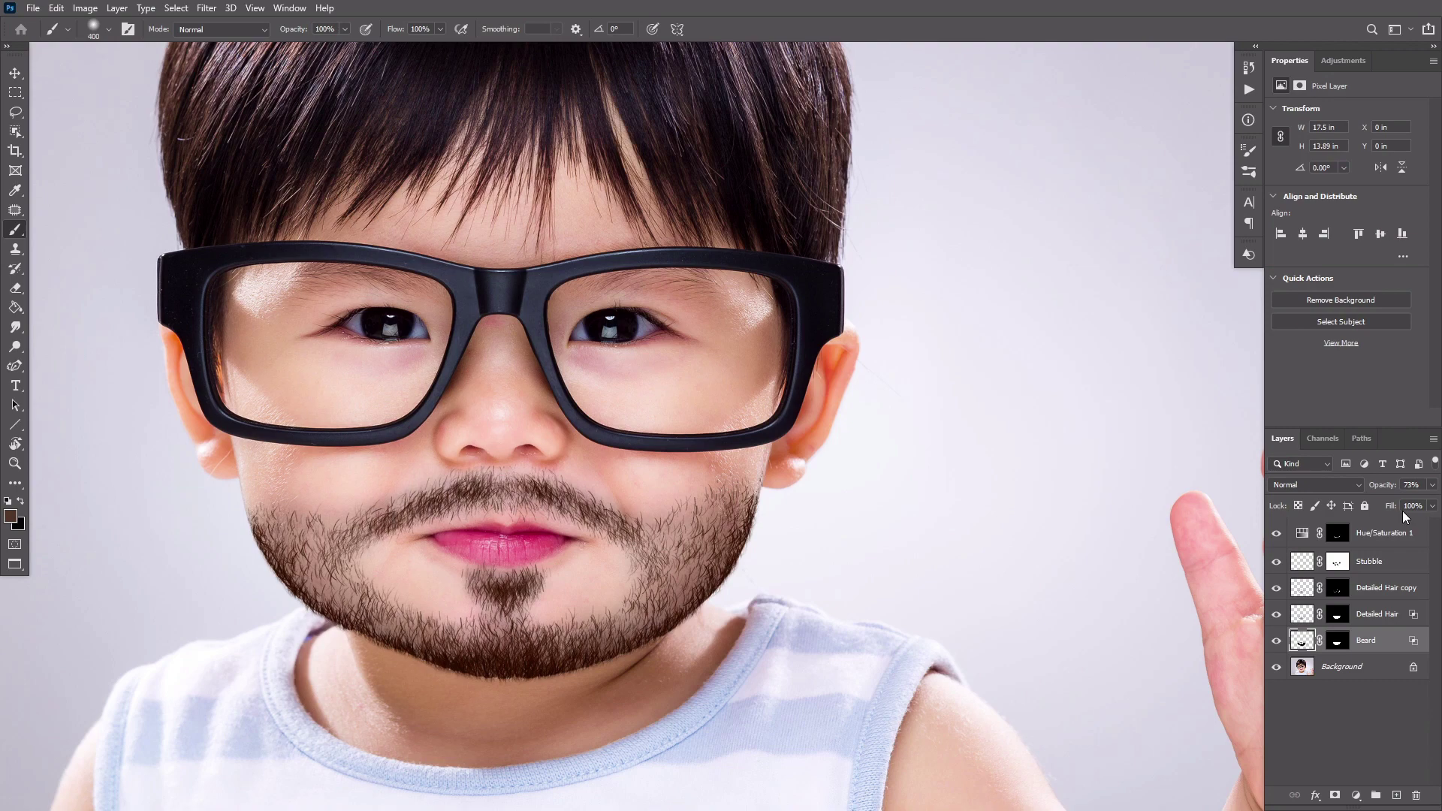
Lower the Beard layer's opacity to 61%
click(1431, 484)
mouse_move(1414, 501)
mouse_down()
mouse_move(1387, 504)
mouse_move(1405, 500)
mouse_up()
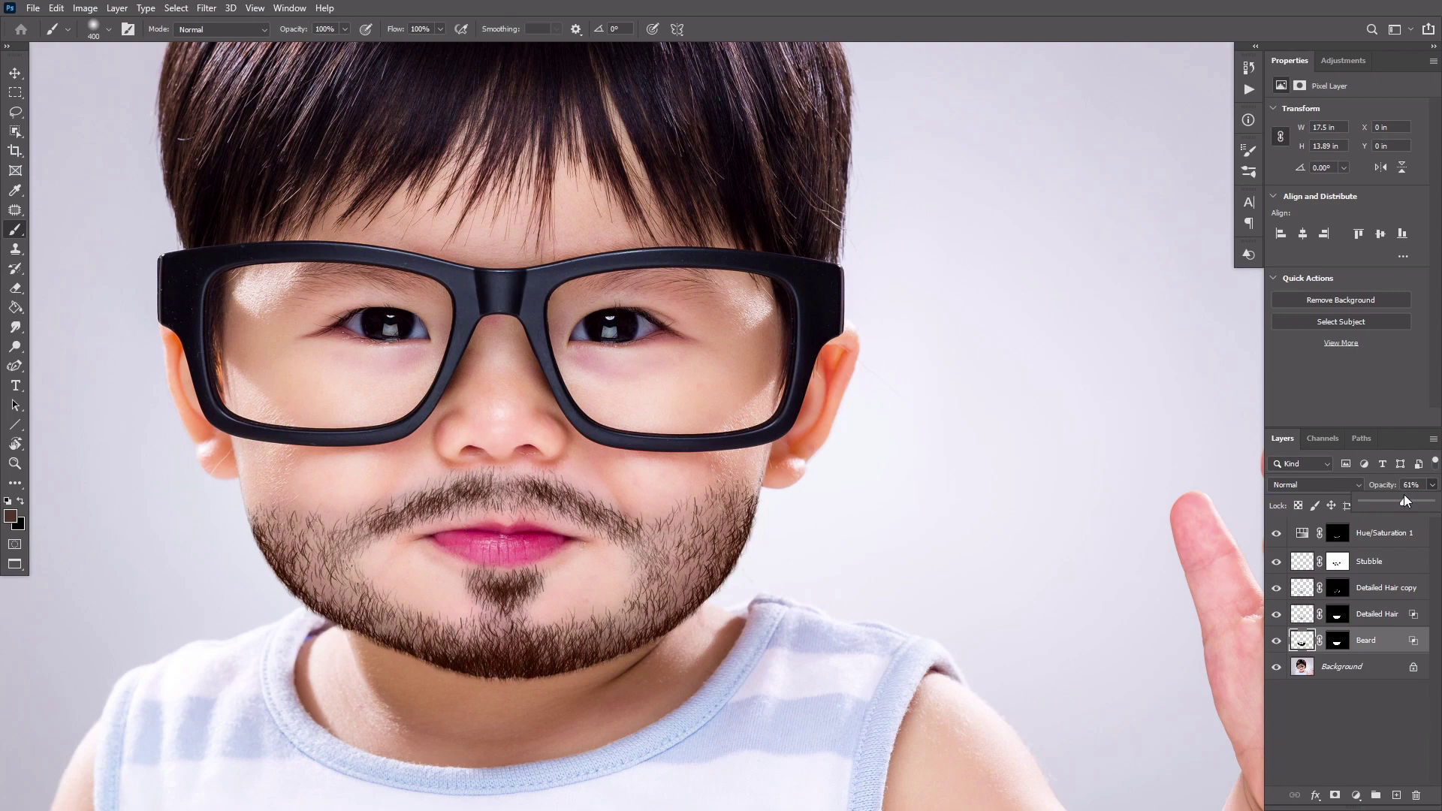
click(1365, 638)
Target the Beard layer's mask and reduce the soft black brush to 100 px
click(1338, 639)
key(bracketleft)
key(bracketleft)
key(bracketleft)
key(bracketleft)
key(bracketleft)
key(bracketleft)
key(bracketleft)
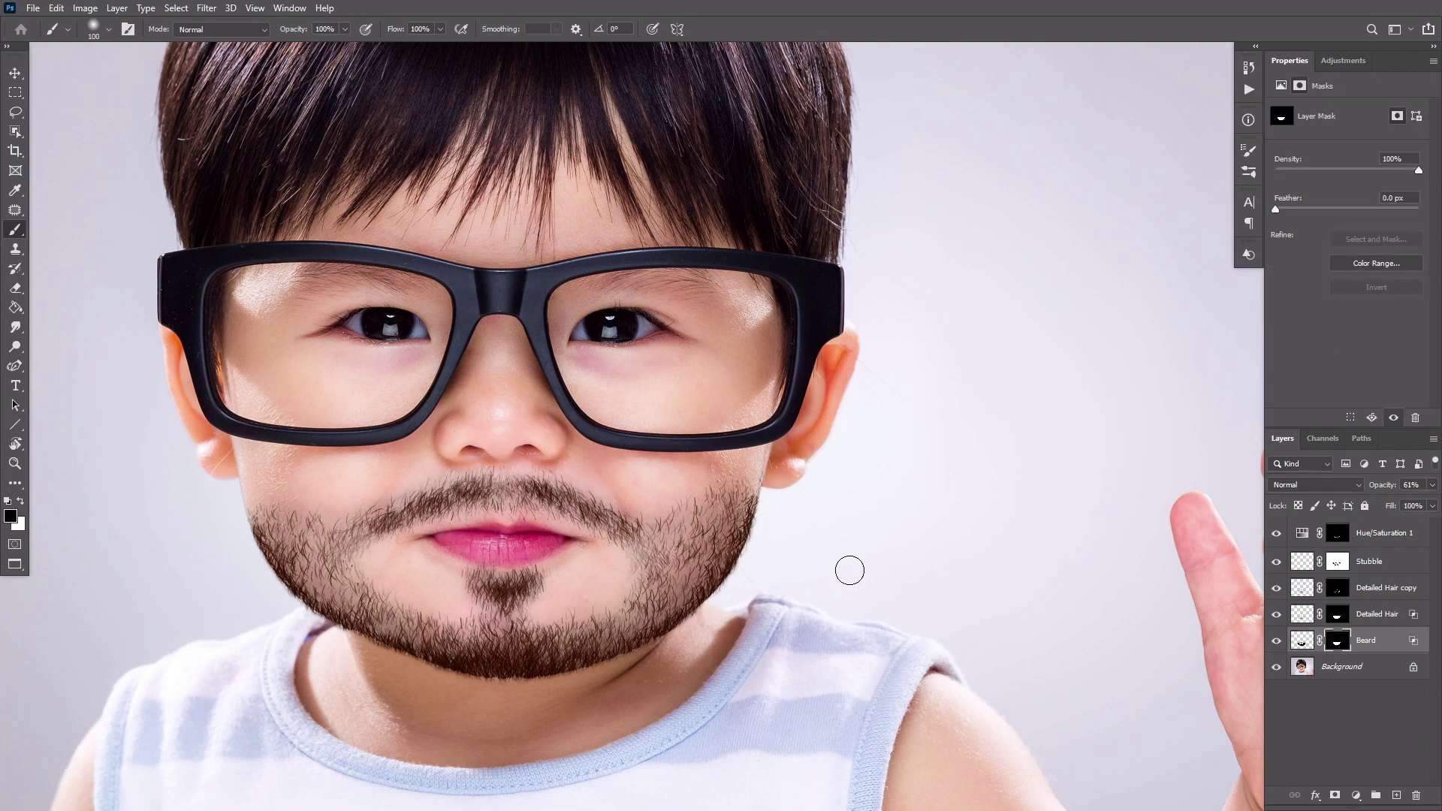
Swap the painting colour to white and shrink the brush further for fine touch-ups on the Beard mask
key(x)
key(bracketleft)
key(bracketleft)
key(bracketleft)
key(bracketleft)
key(bracketleft)
key(bracketleft)
key(bracketleft)
Target the Detailed Hair layer's pixels and prepare the curved hair brush with a 45 px tip at 17° and a light skin colour
key(Return)
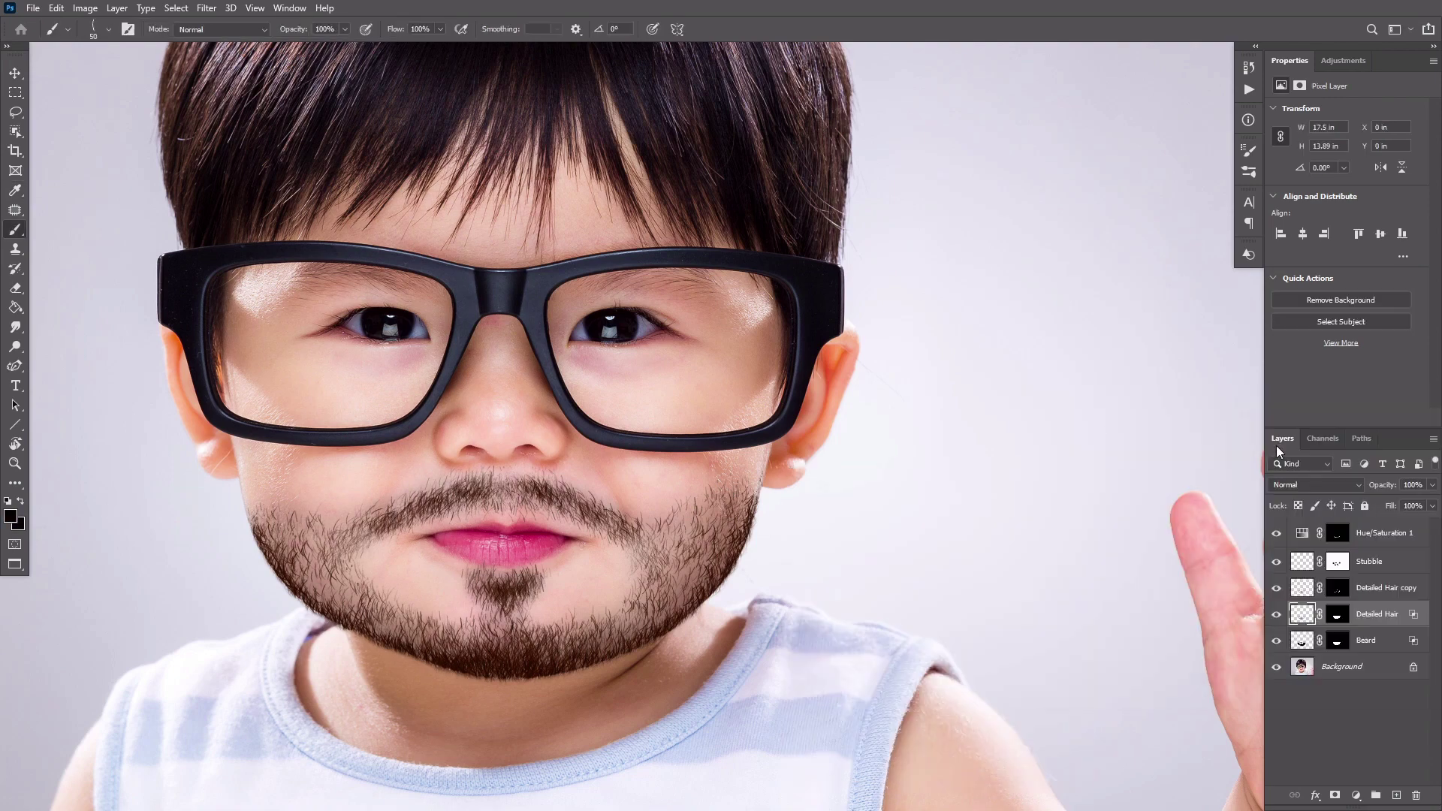
key(F5)
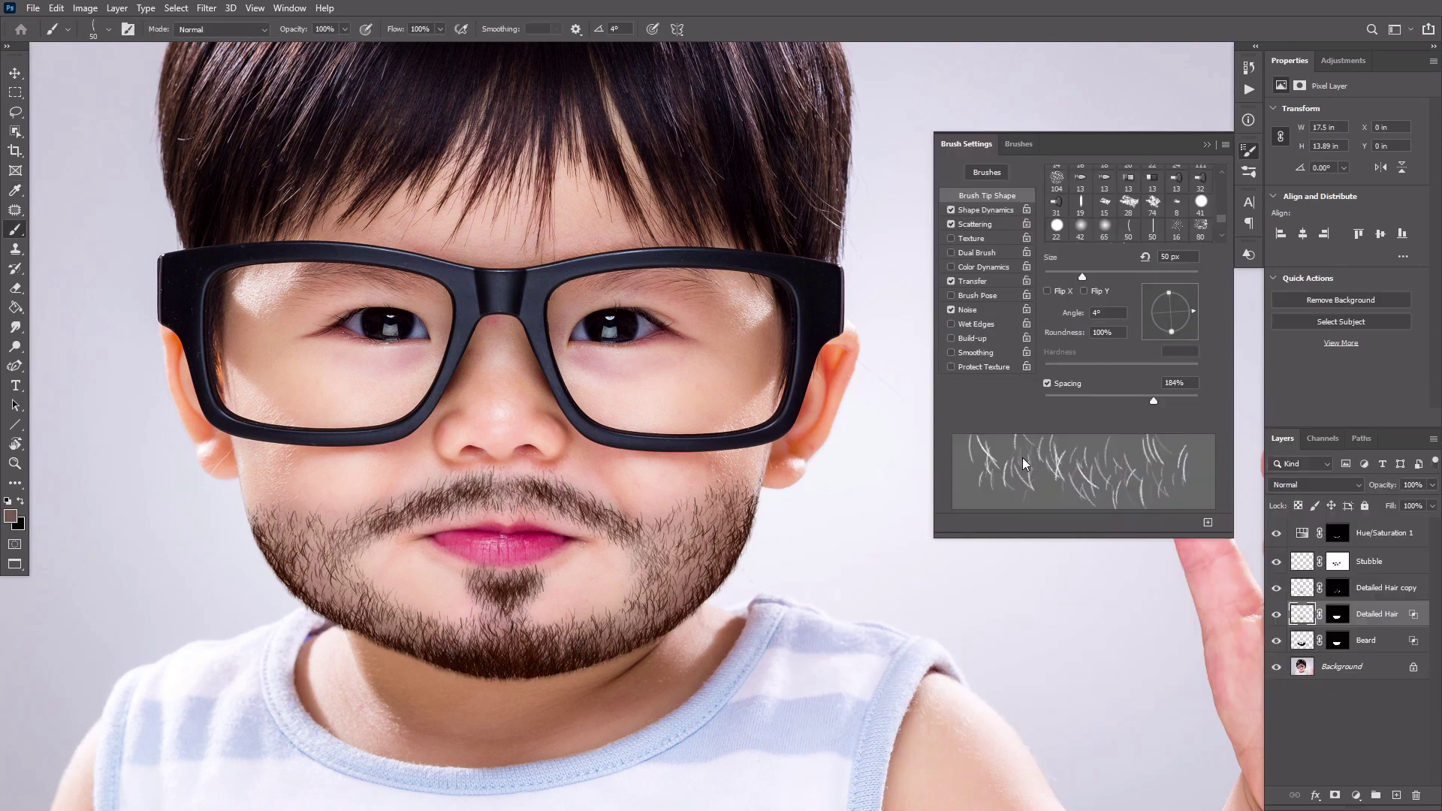
drag(1200, 312, 1194, 319)
drag(1082, 277, 1079, 276)
click(1047, 291)
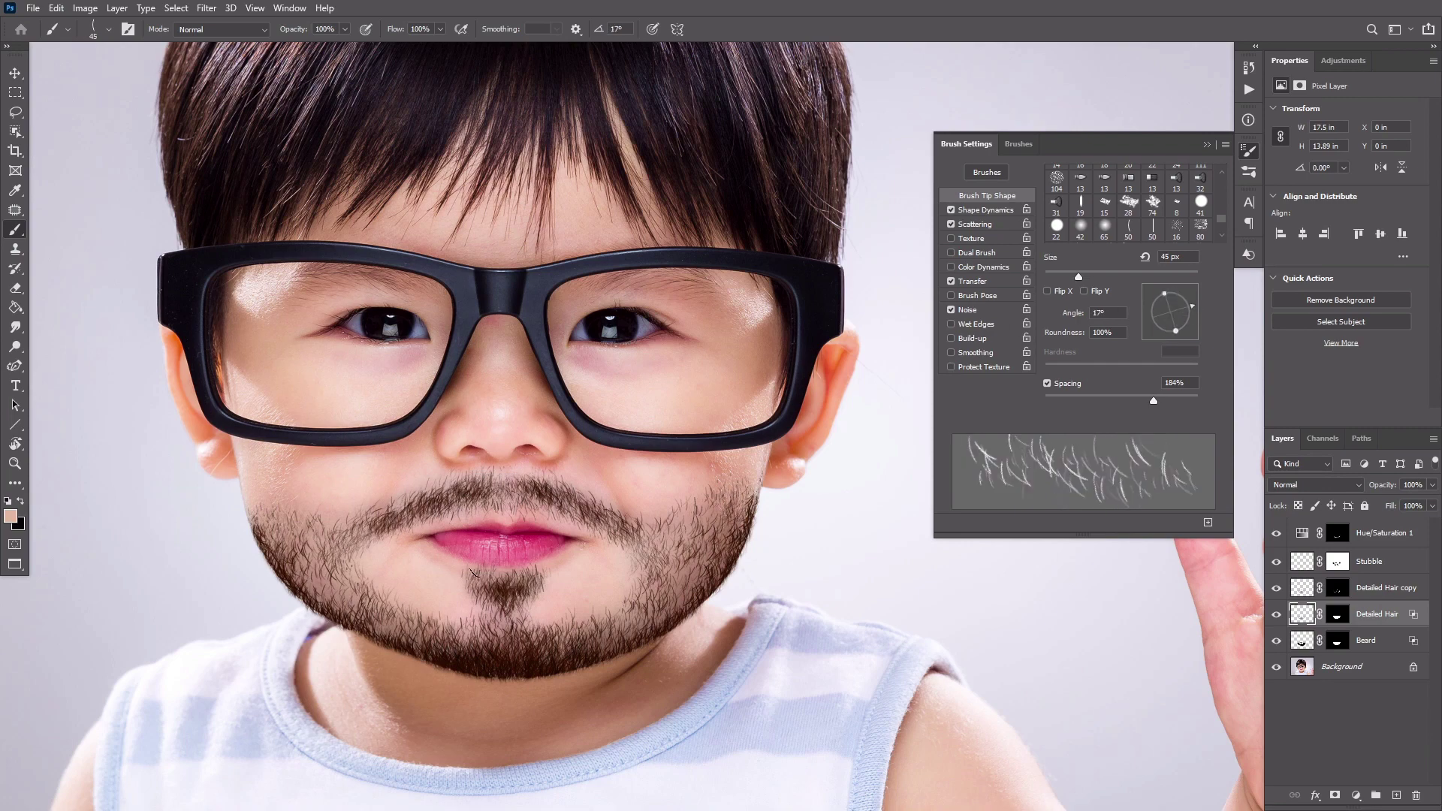